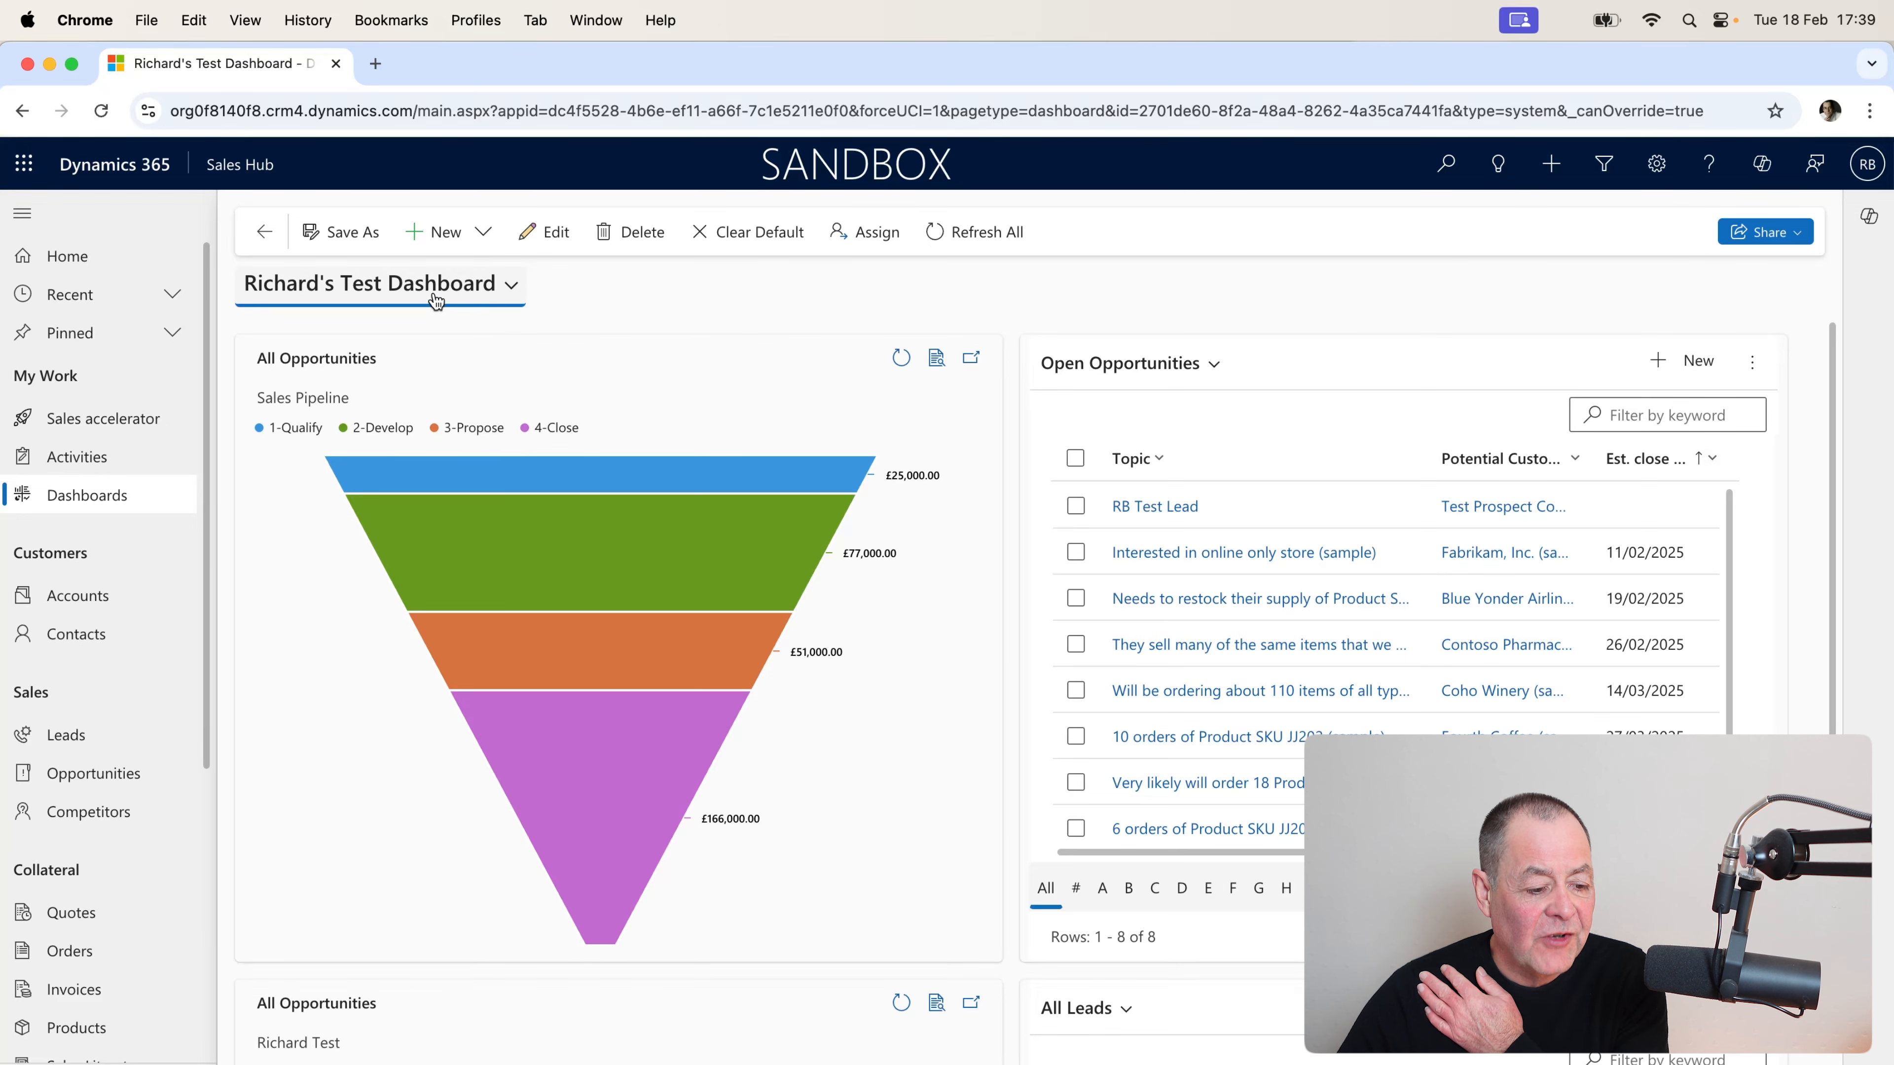
Go to Opportunities and browse the saved views, staying on All Opportunities with its 12 deals.
scroll(976, 533, down, 5)
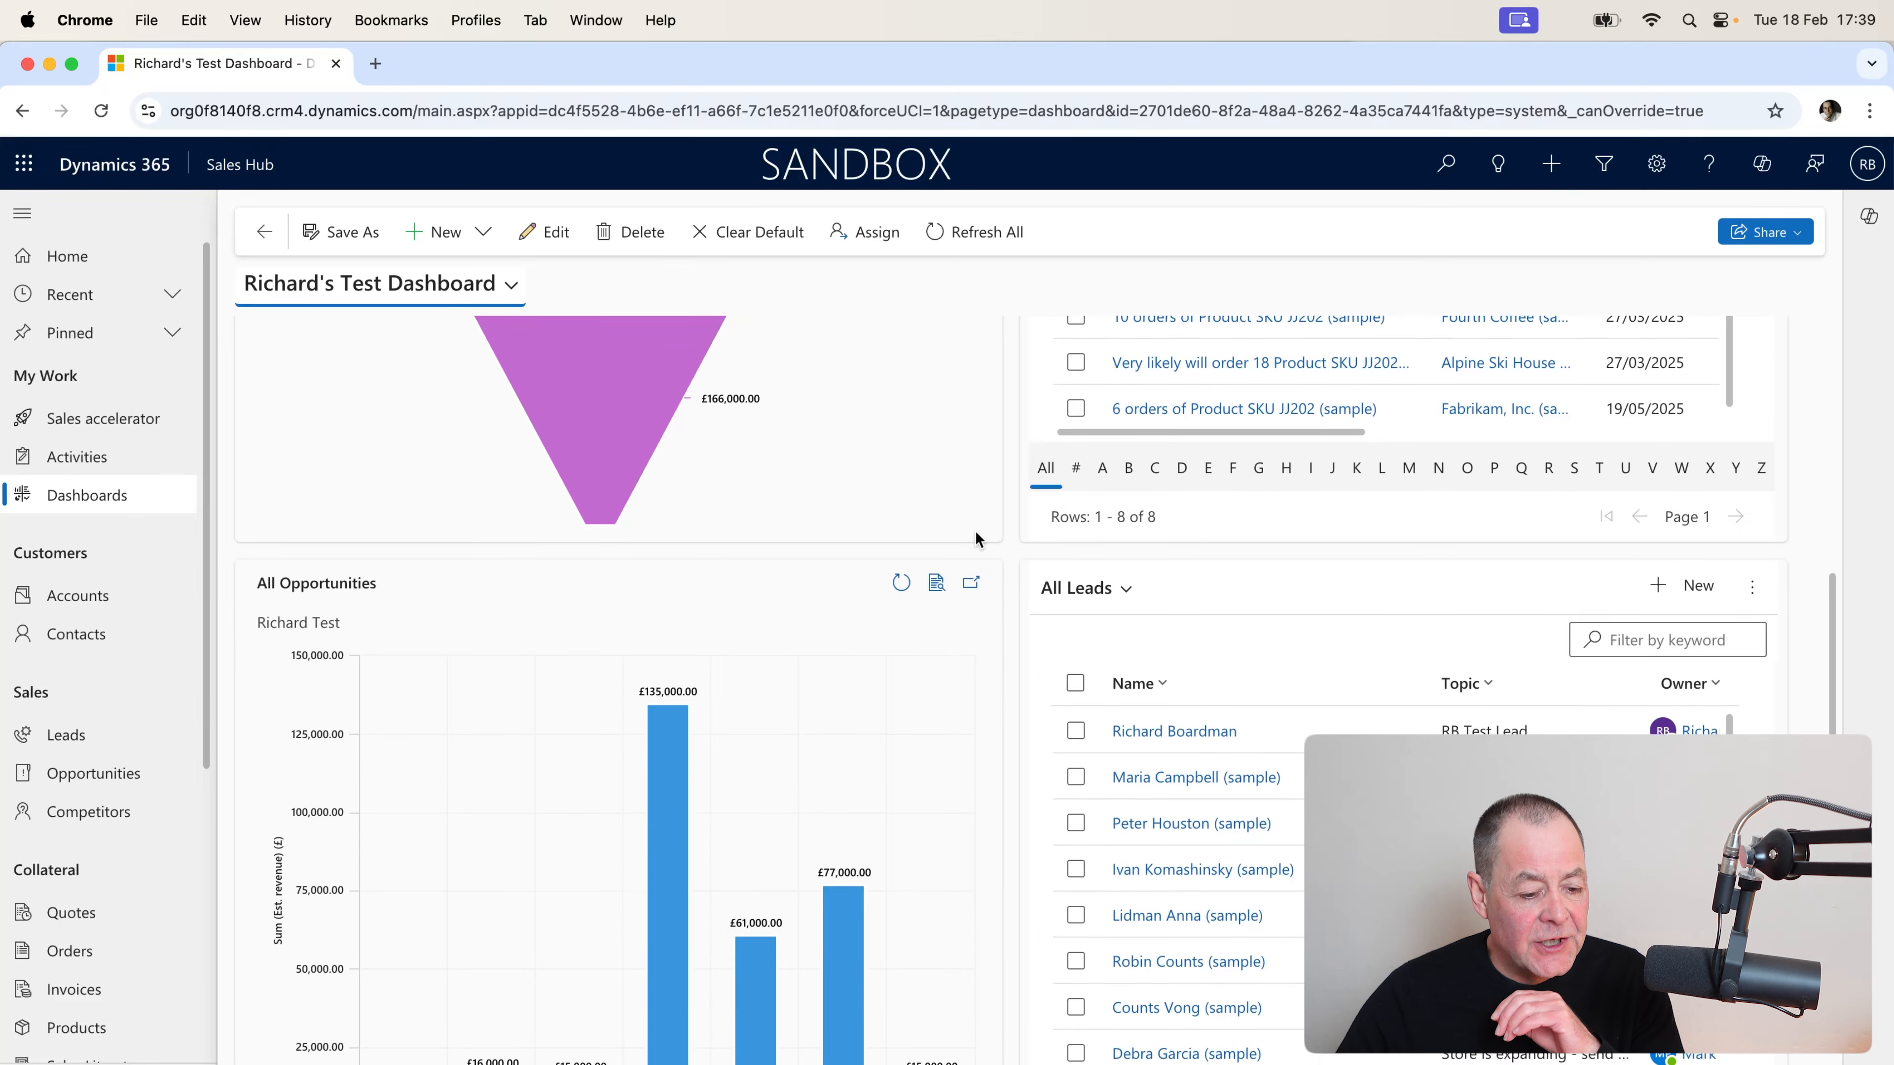
scroll(968, 540, up, 5)
scroll(627, 568, up, 1)
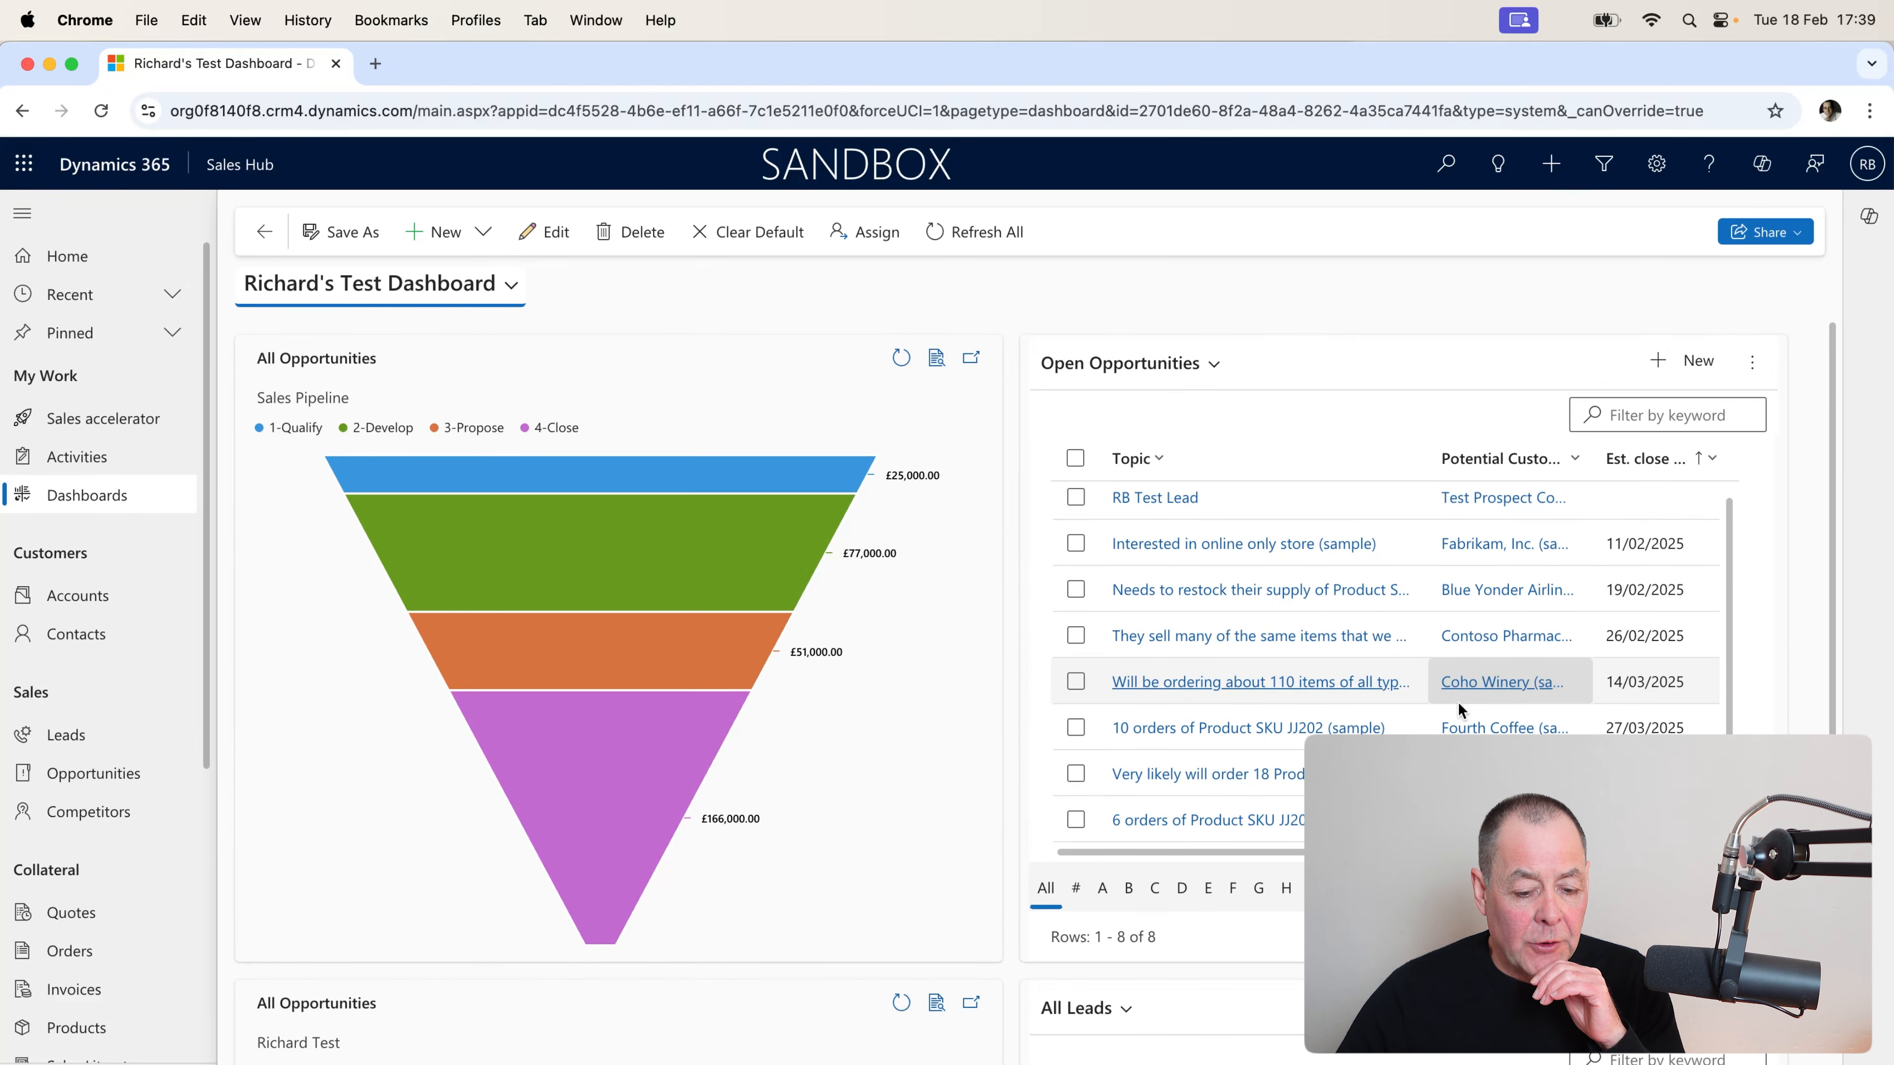
scroll(1320, 627, down, 3)
scroll(1320, 627, down, 2)
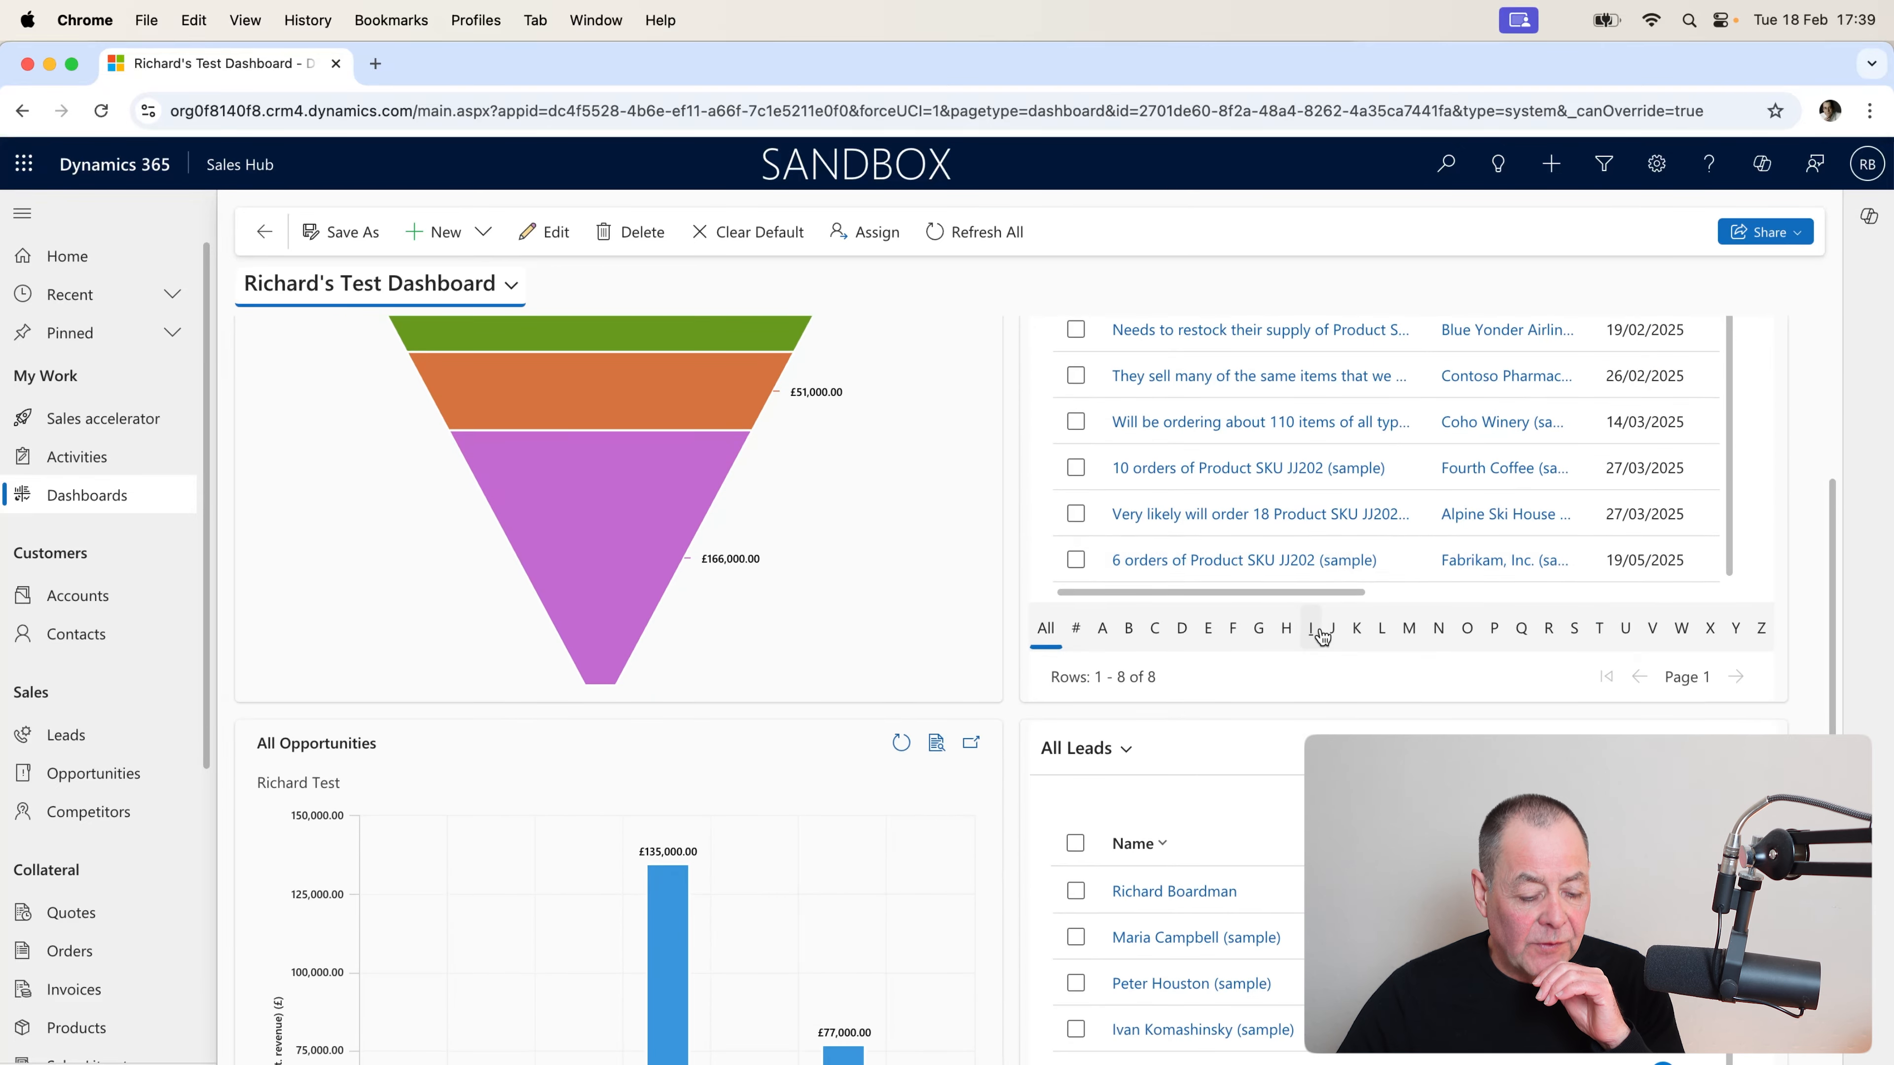
scroll(1318, 634, up, 5)
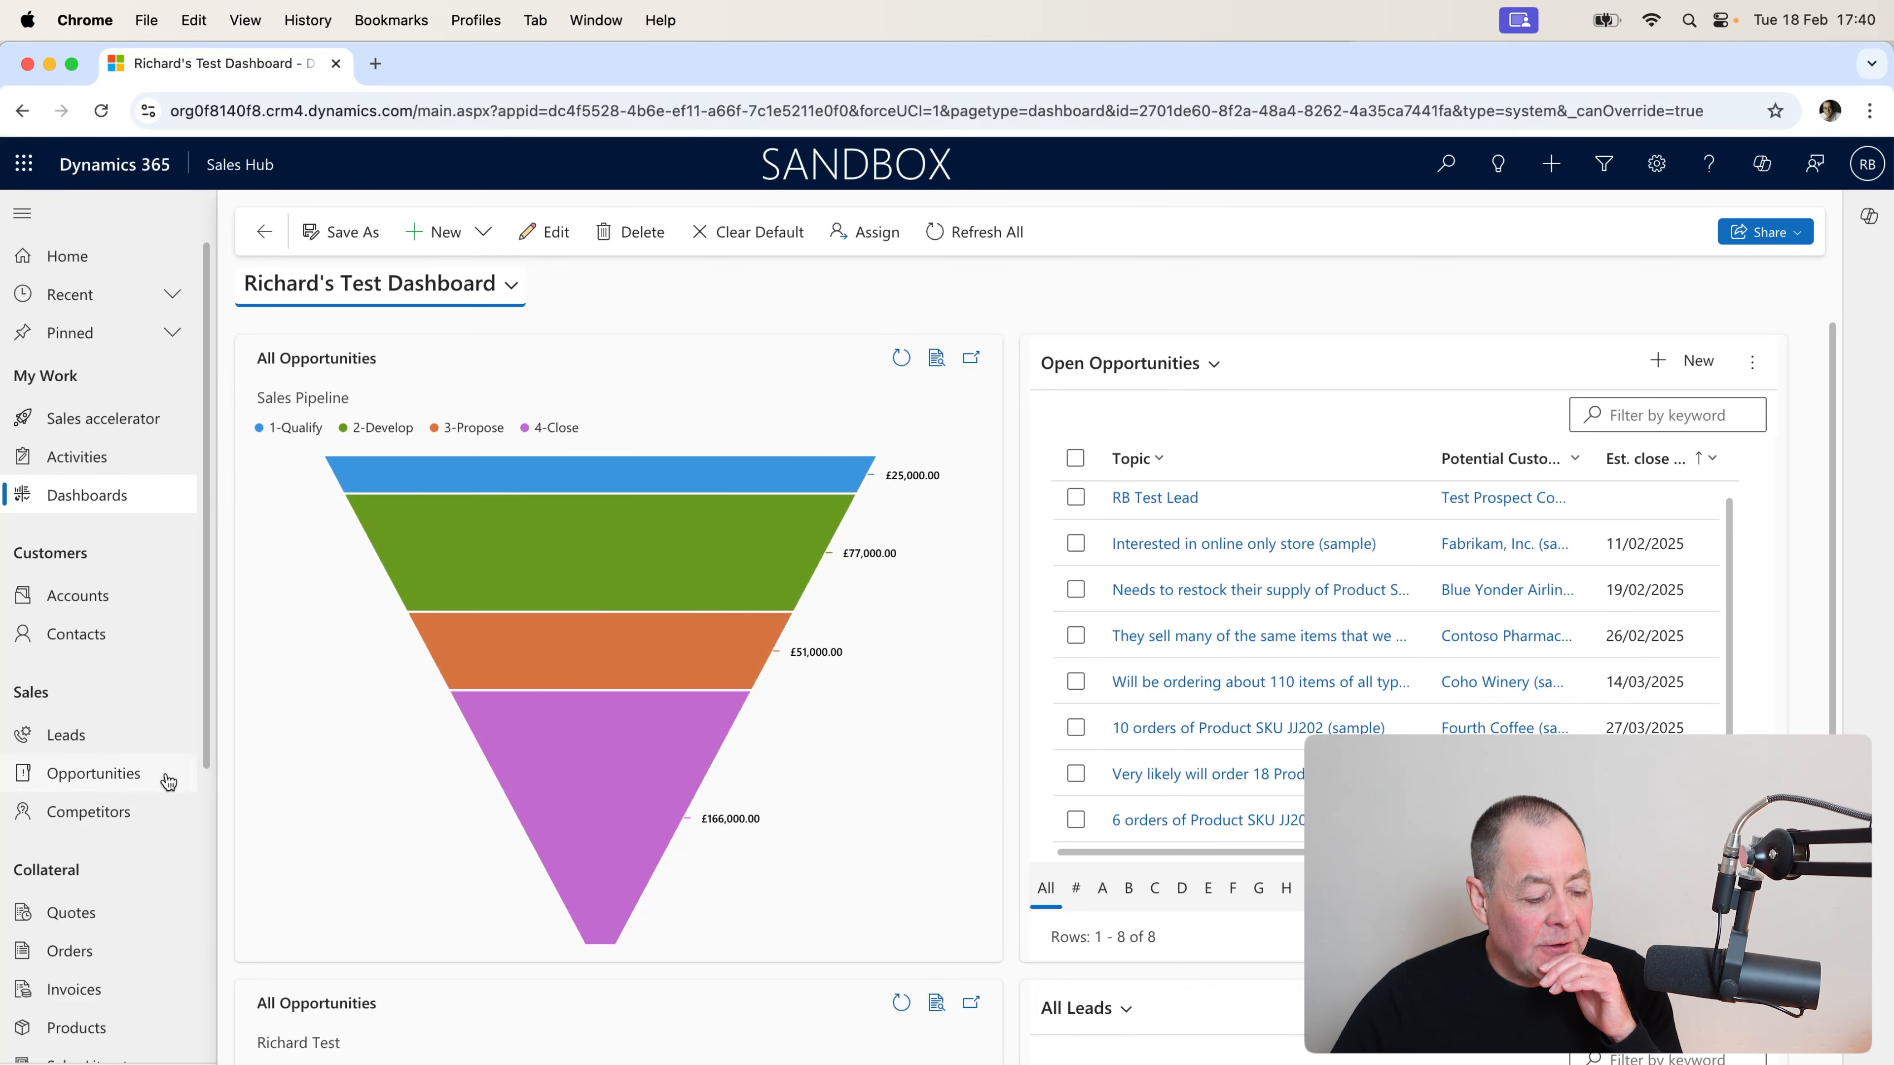
click(125, 782)
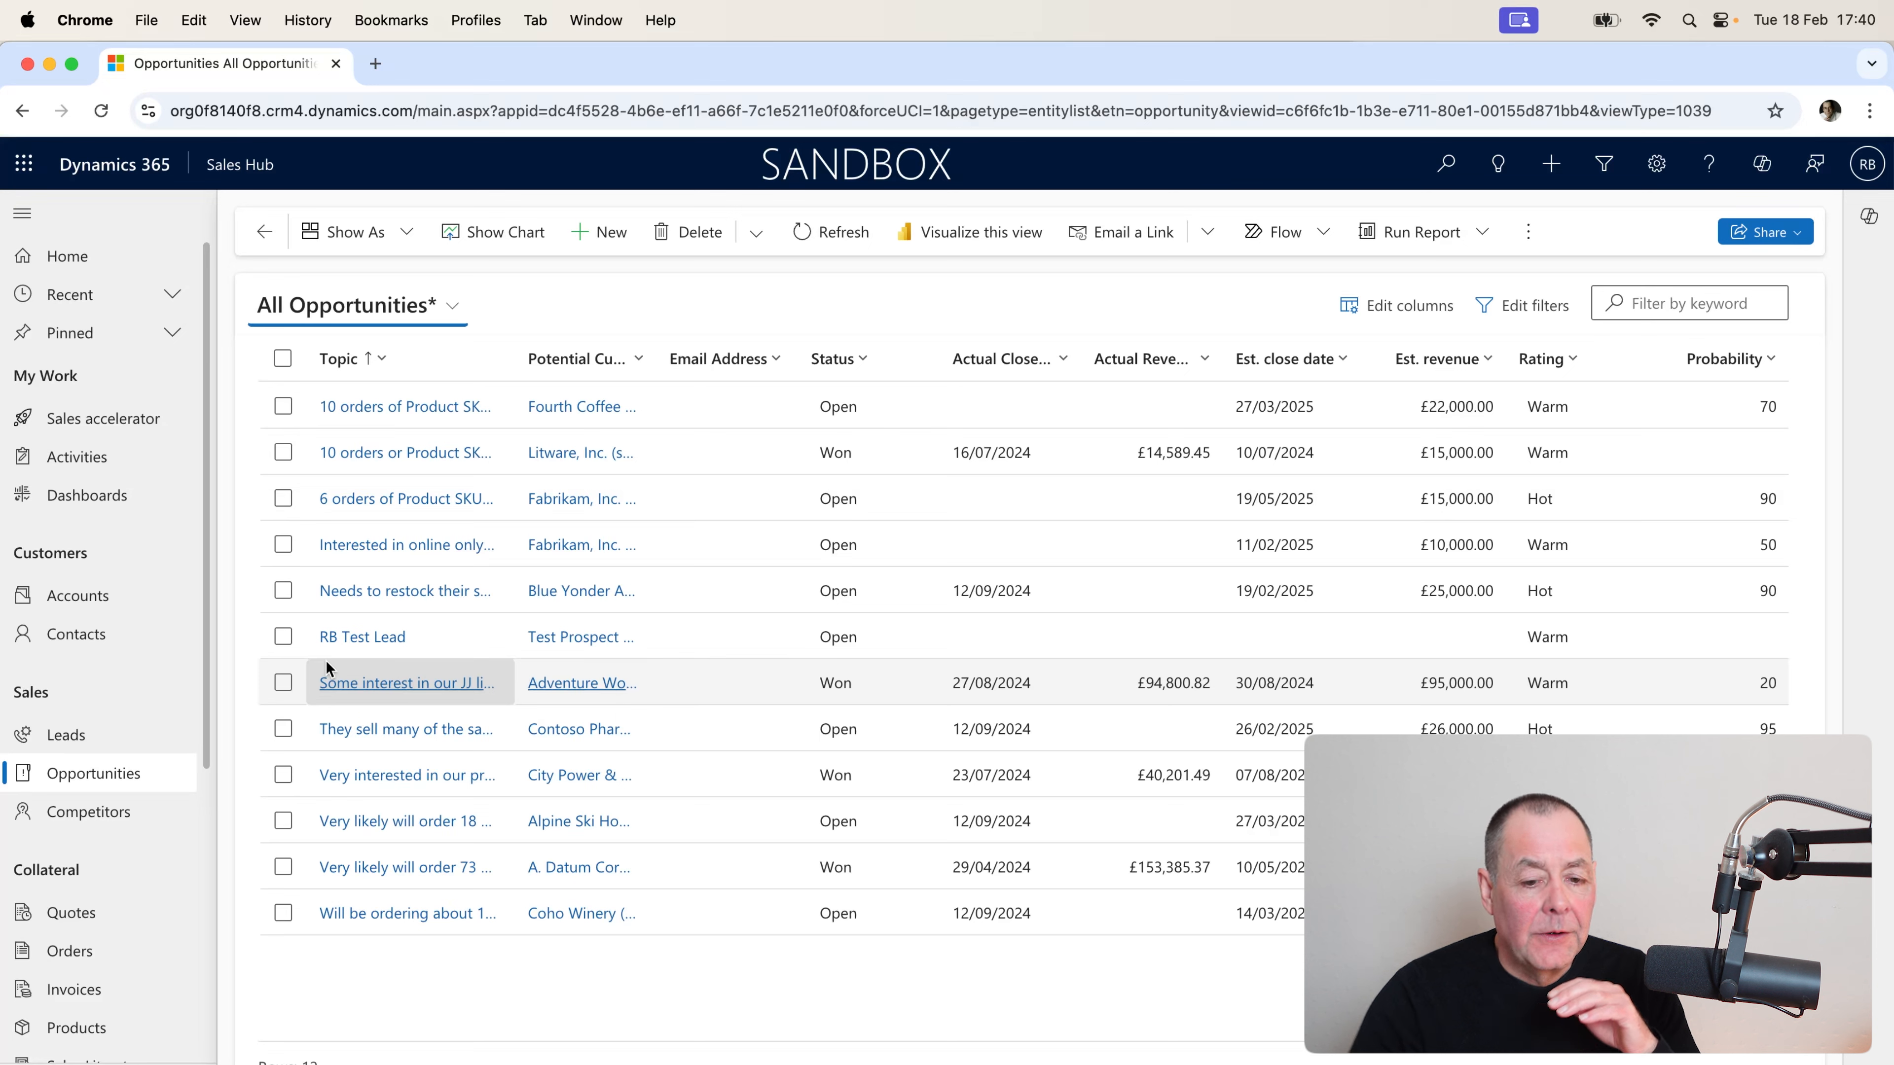
click(452, 307)
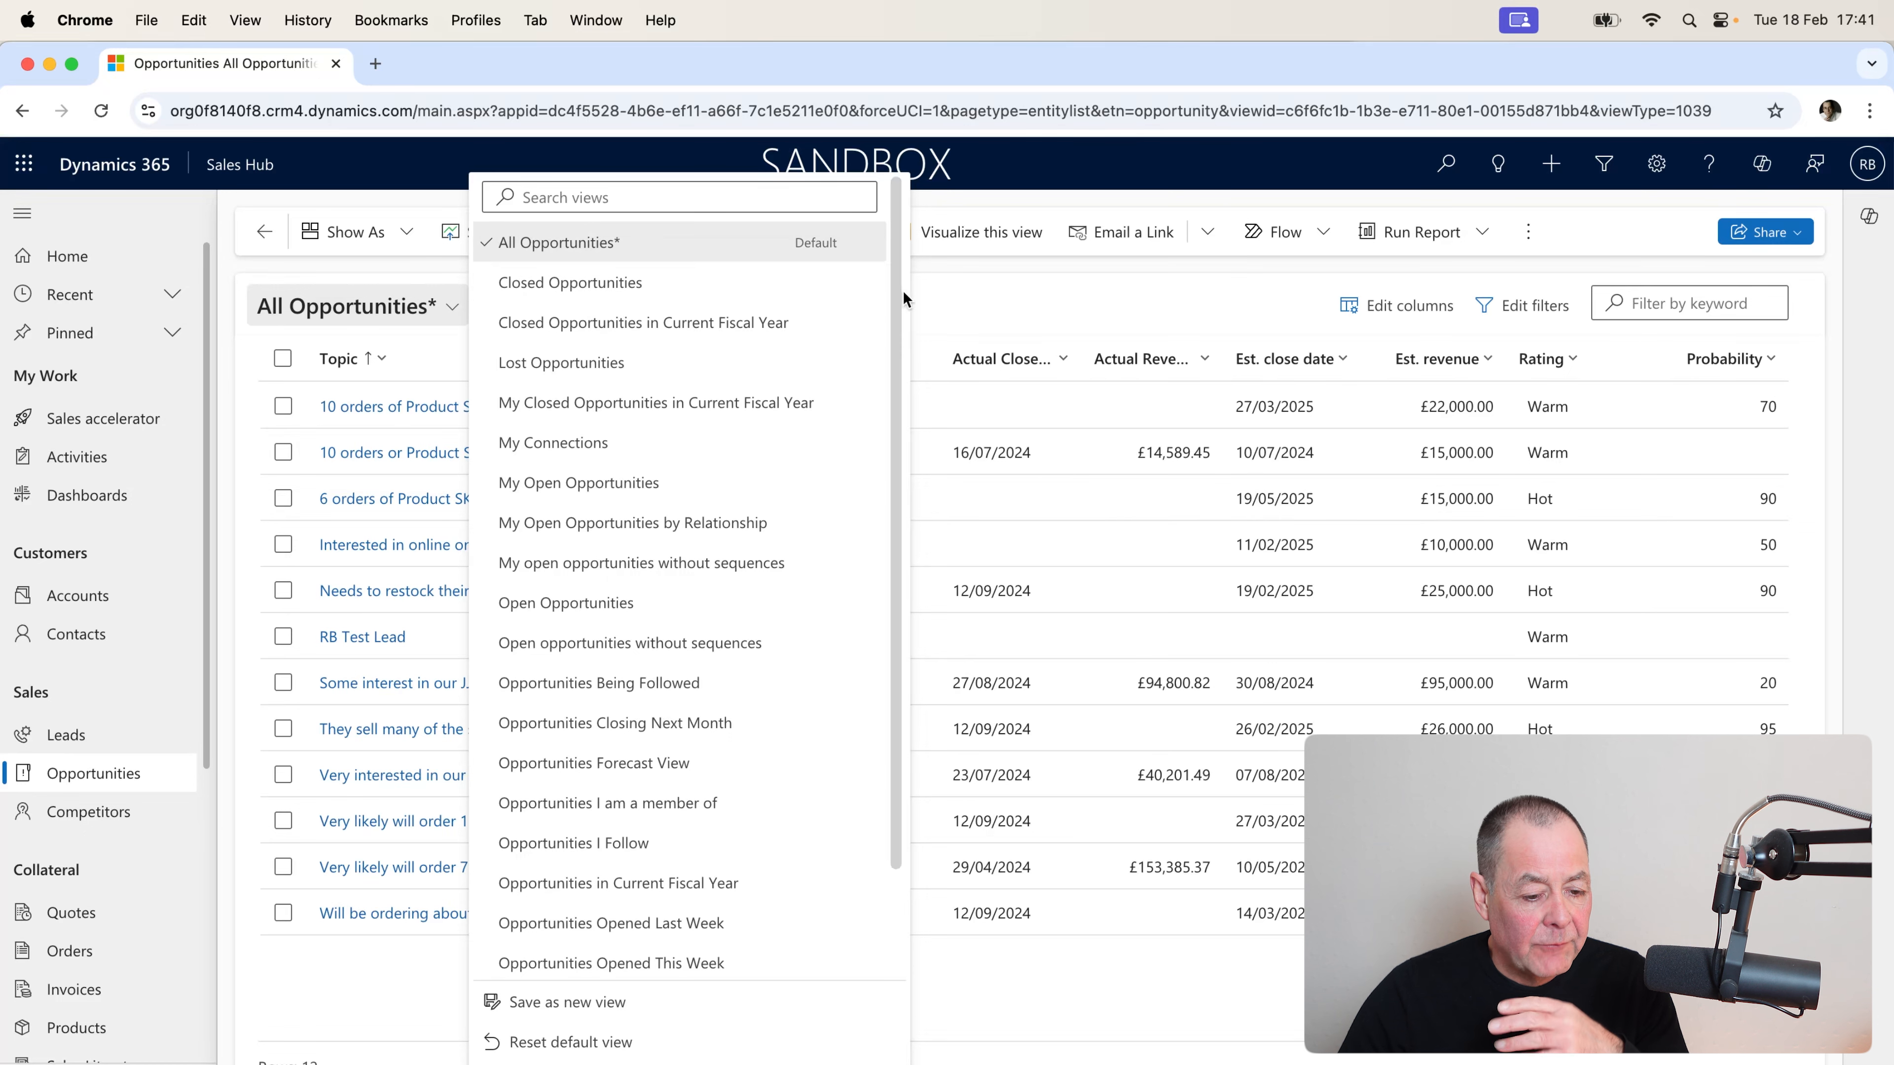
click(978, 302)
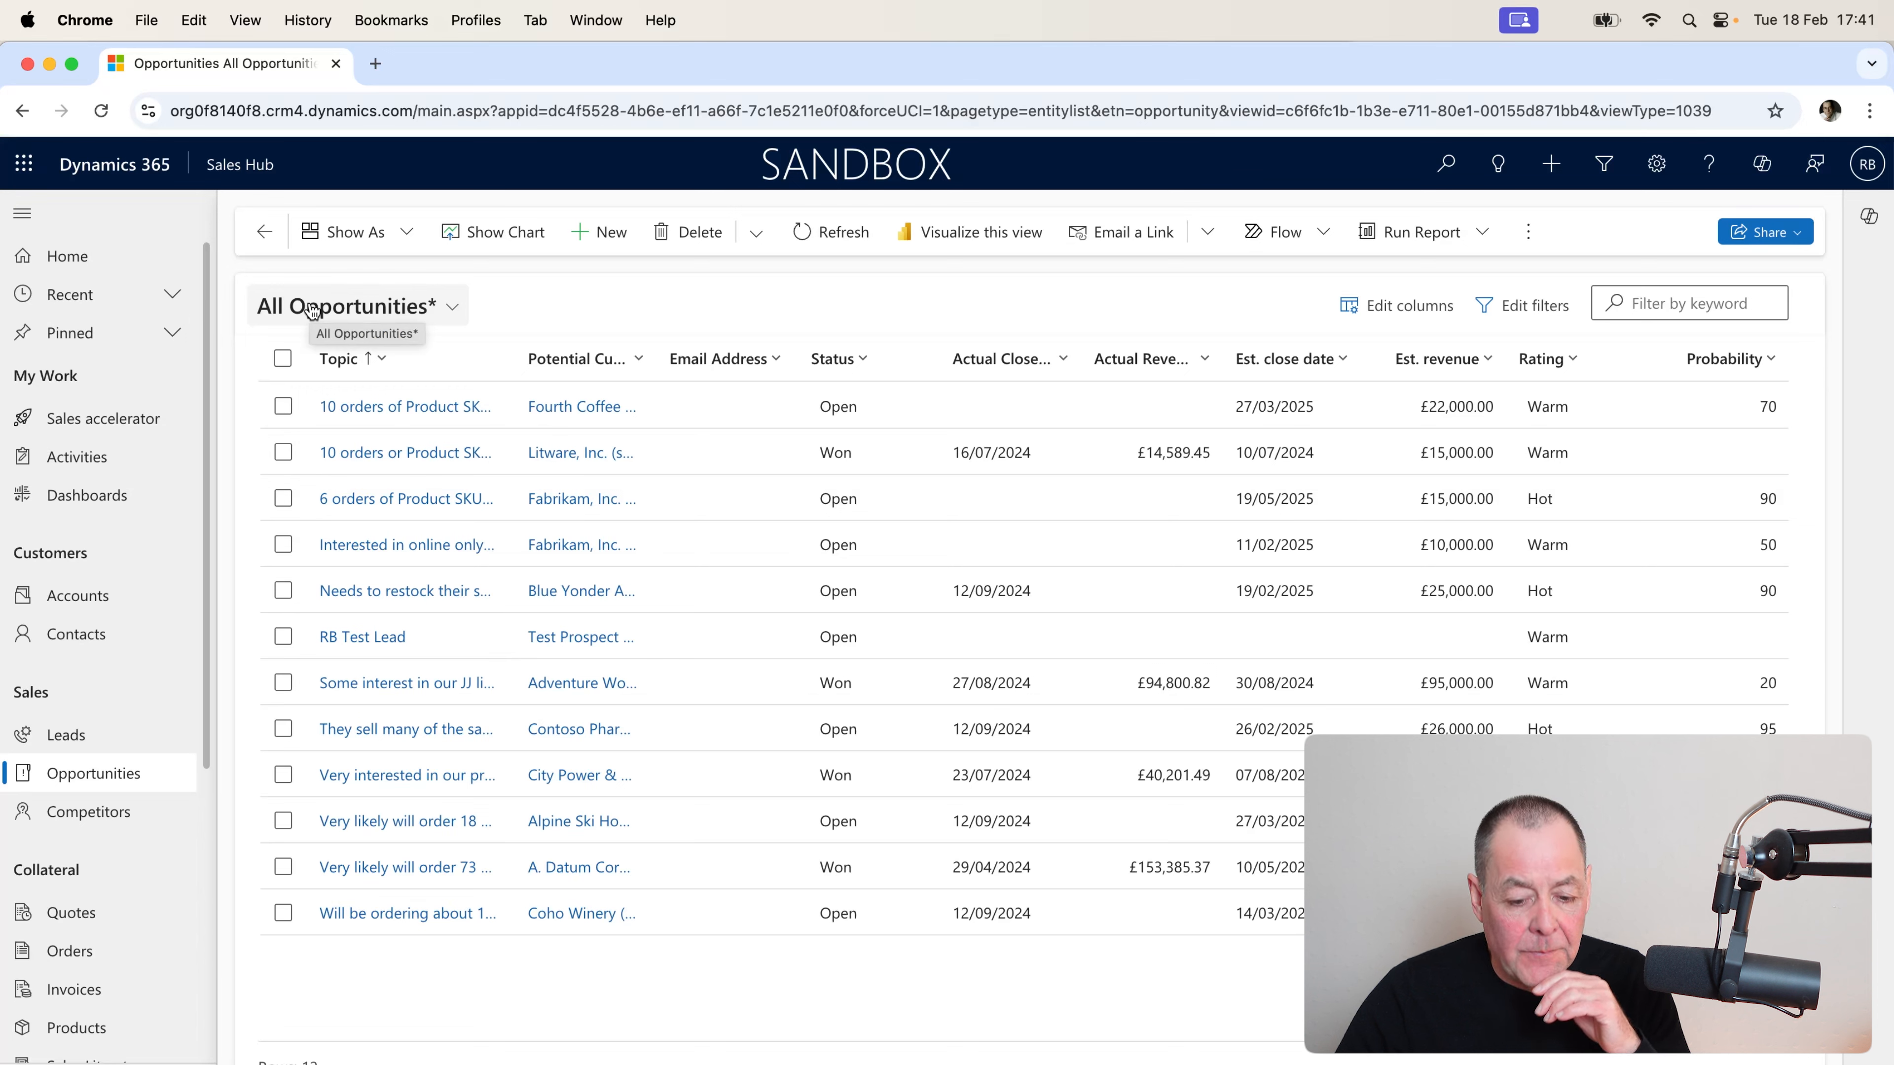
In Edit filters, add a condition row set to Status Equals Open.
click(1543, 316)
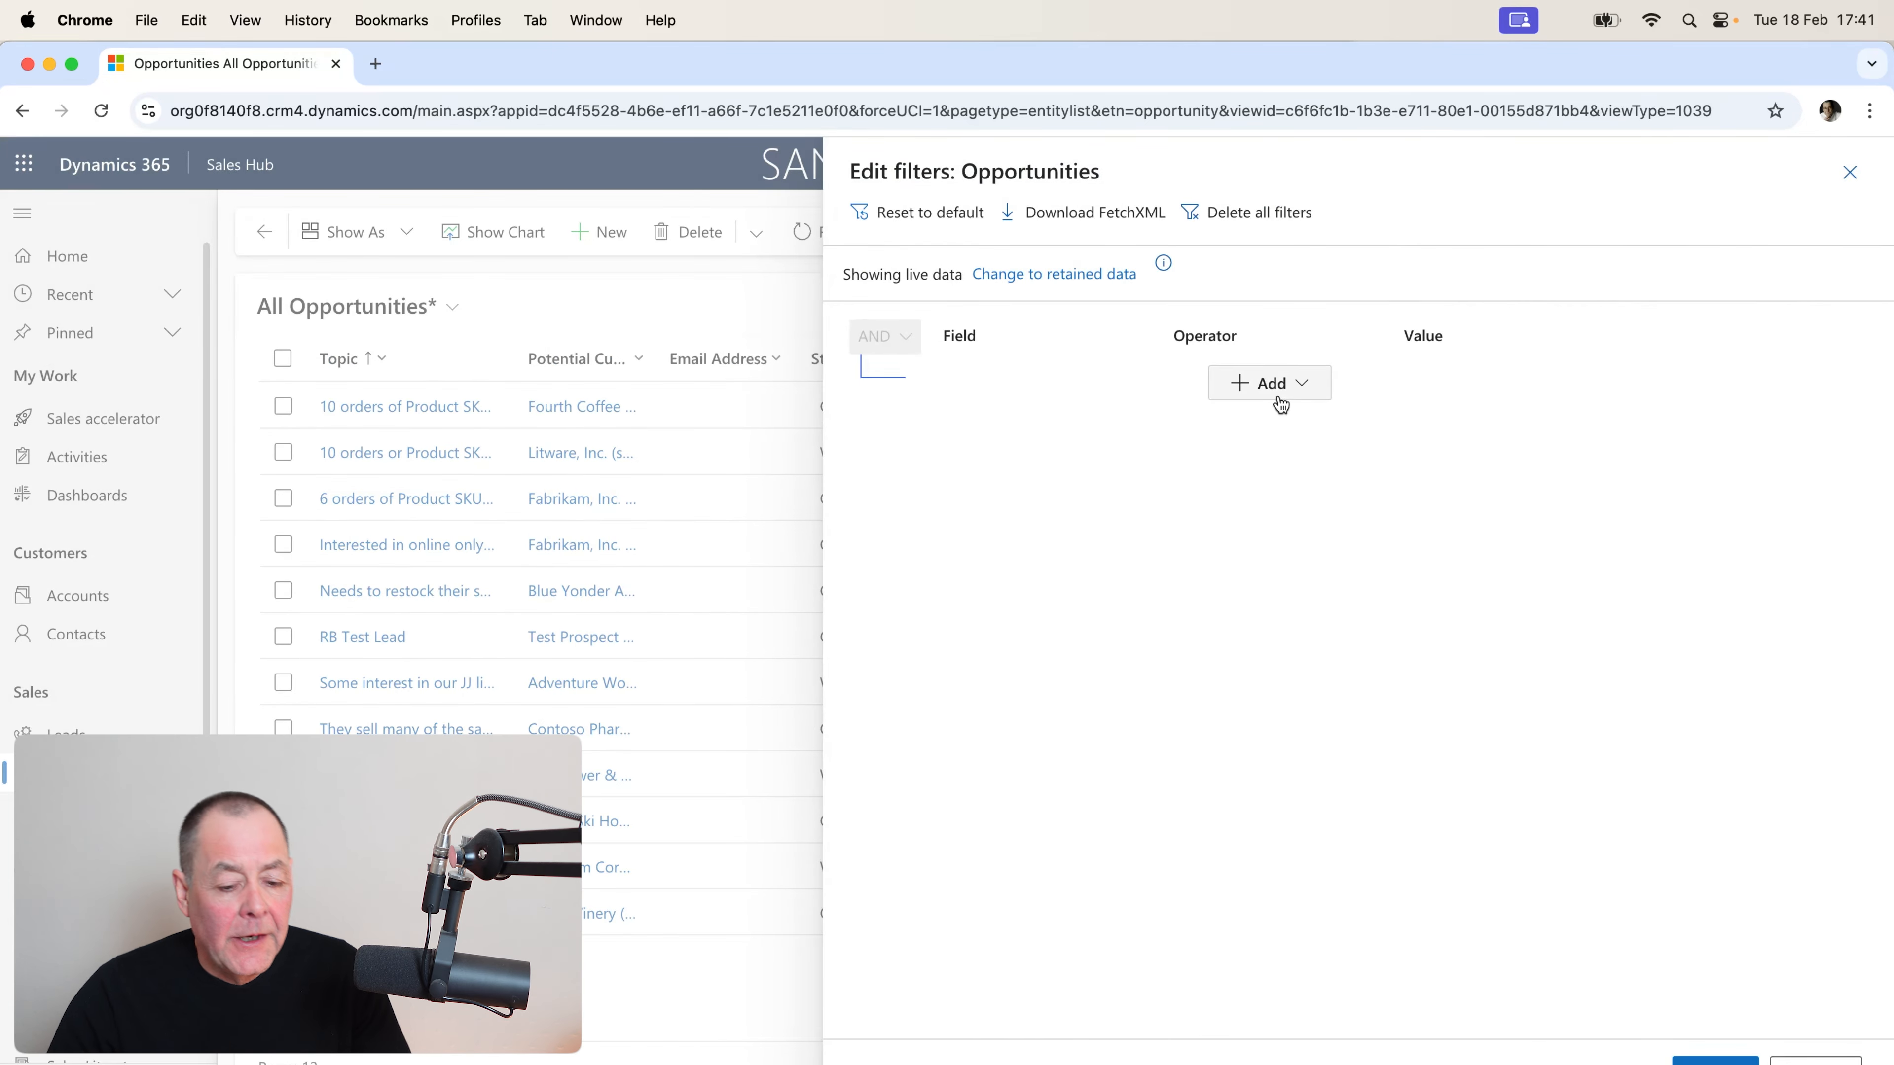
click(1304, 387)
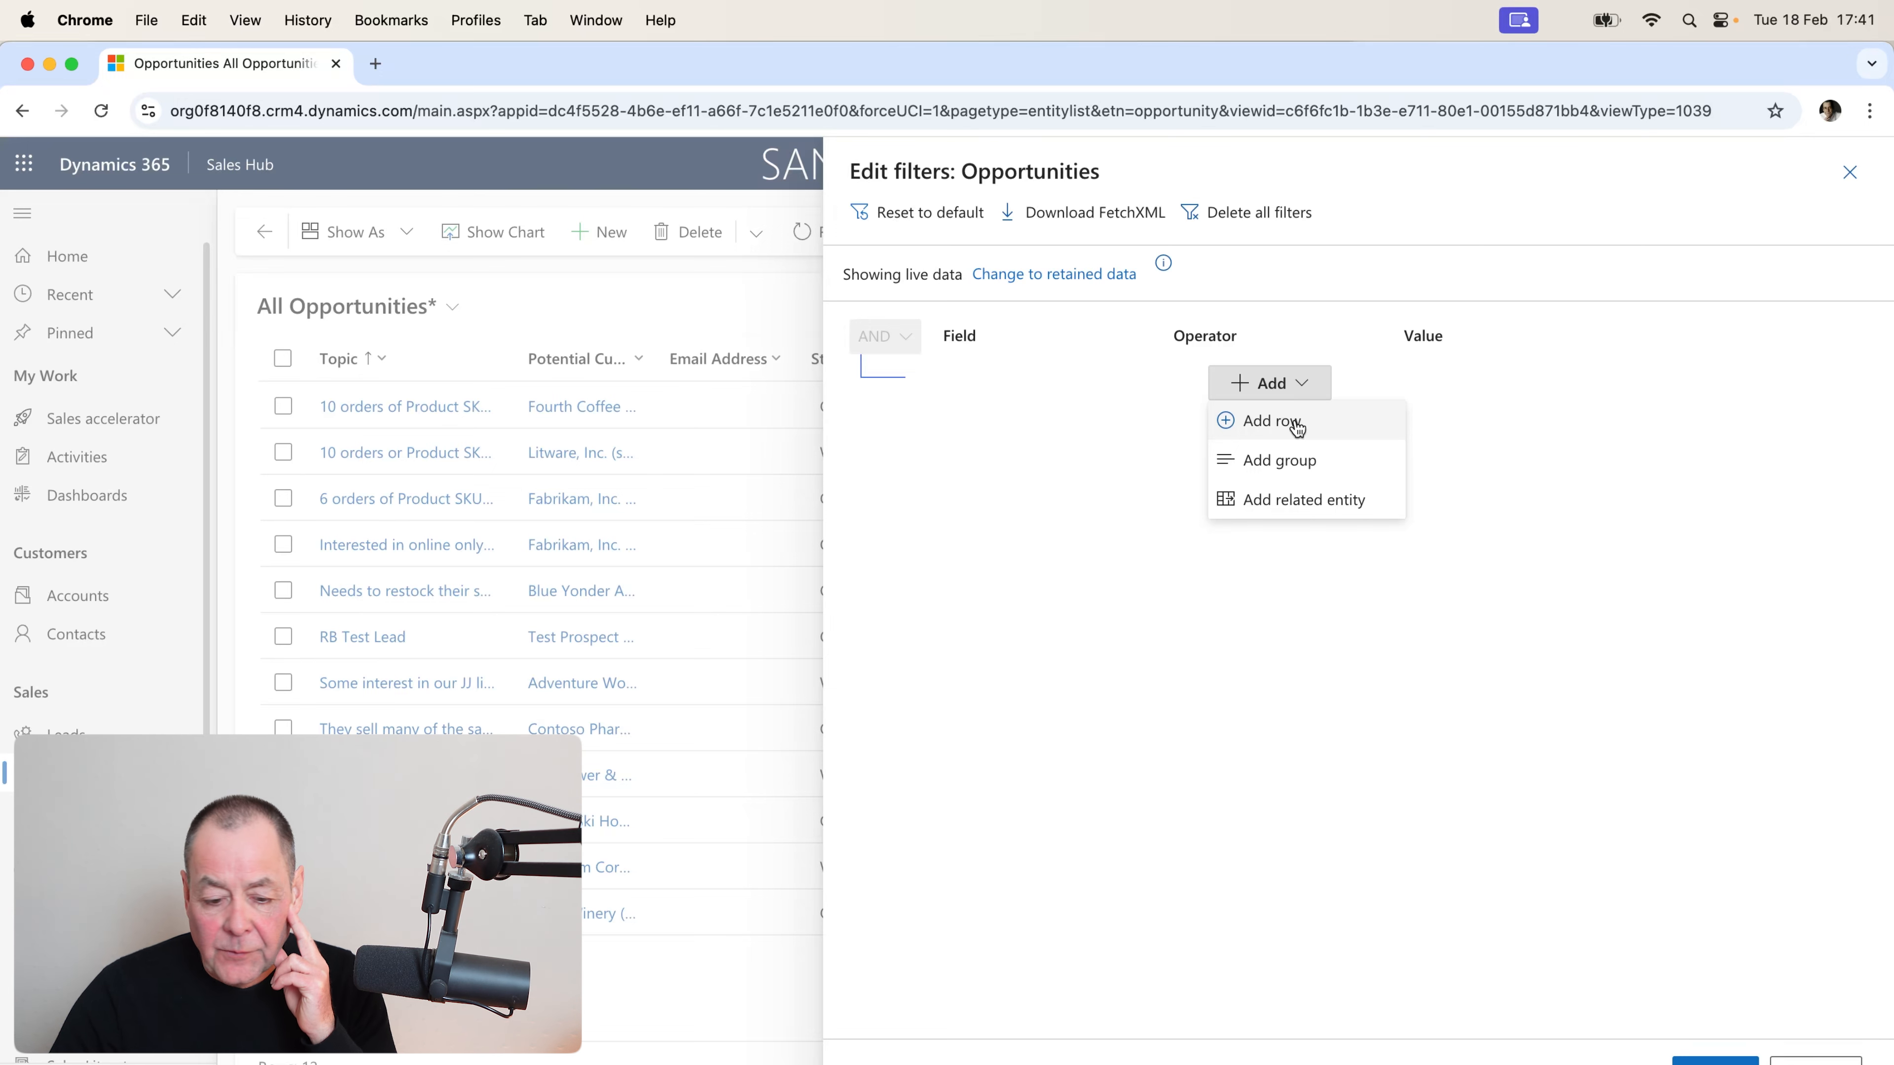
click(1296, 422)
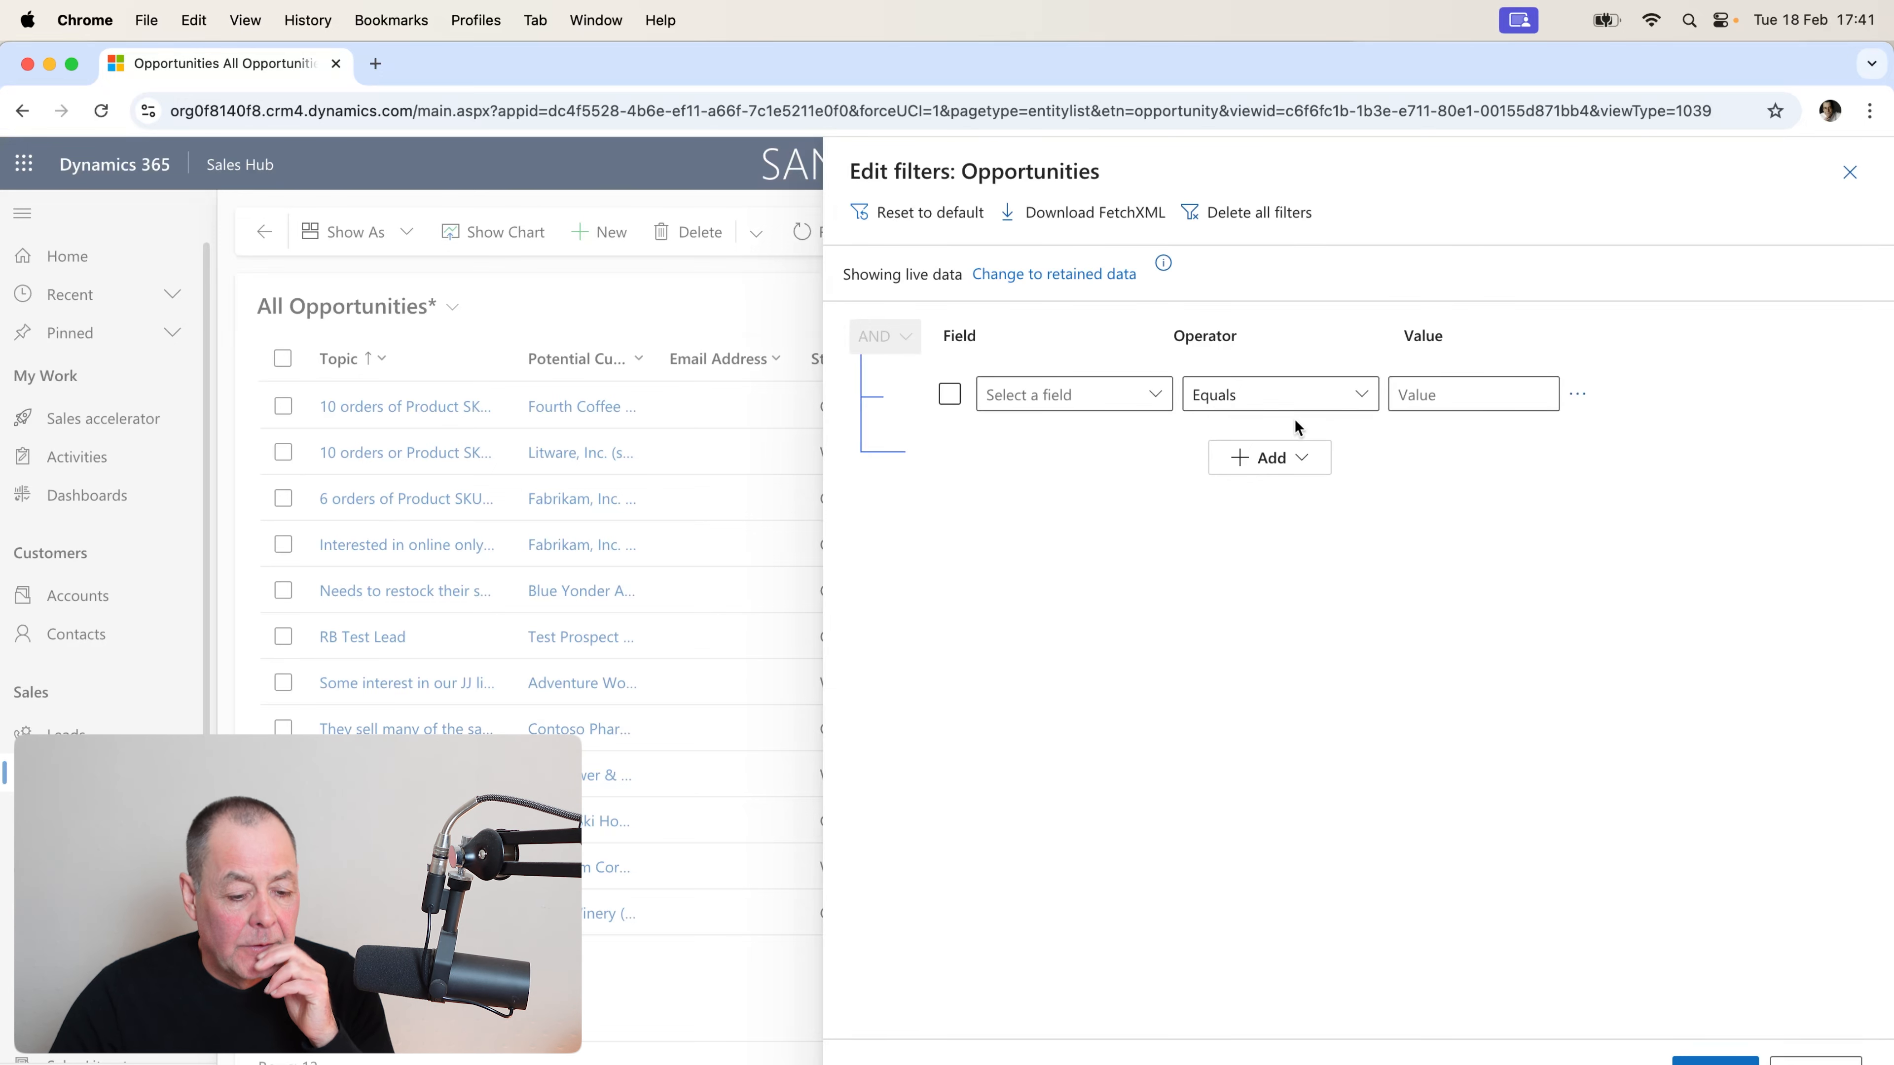
click(1157, 396)
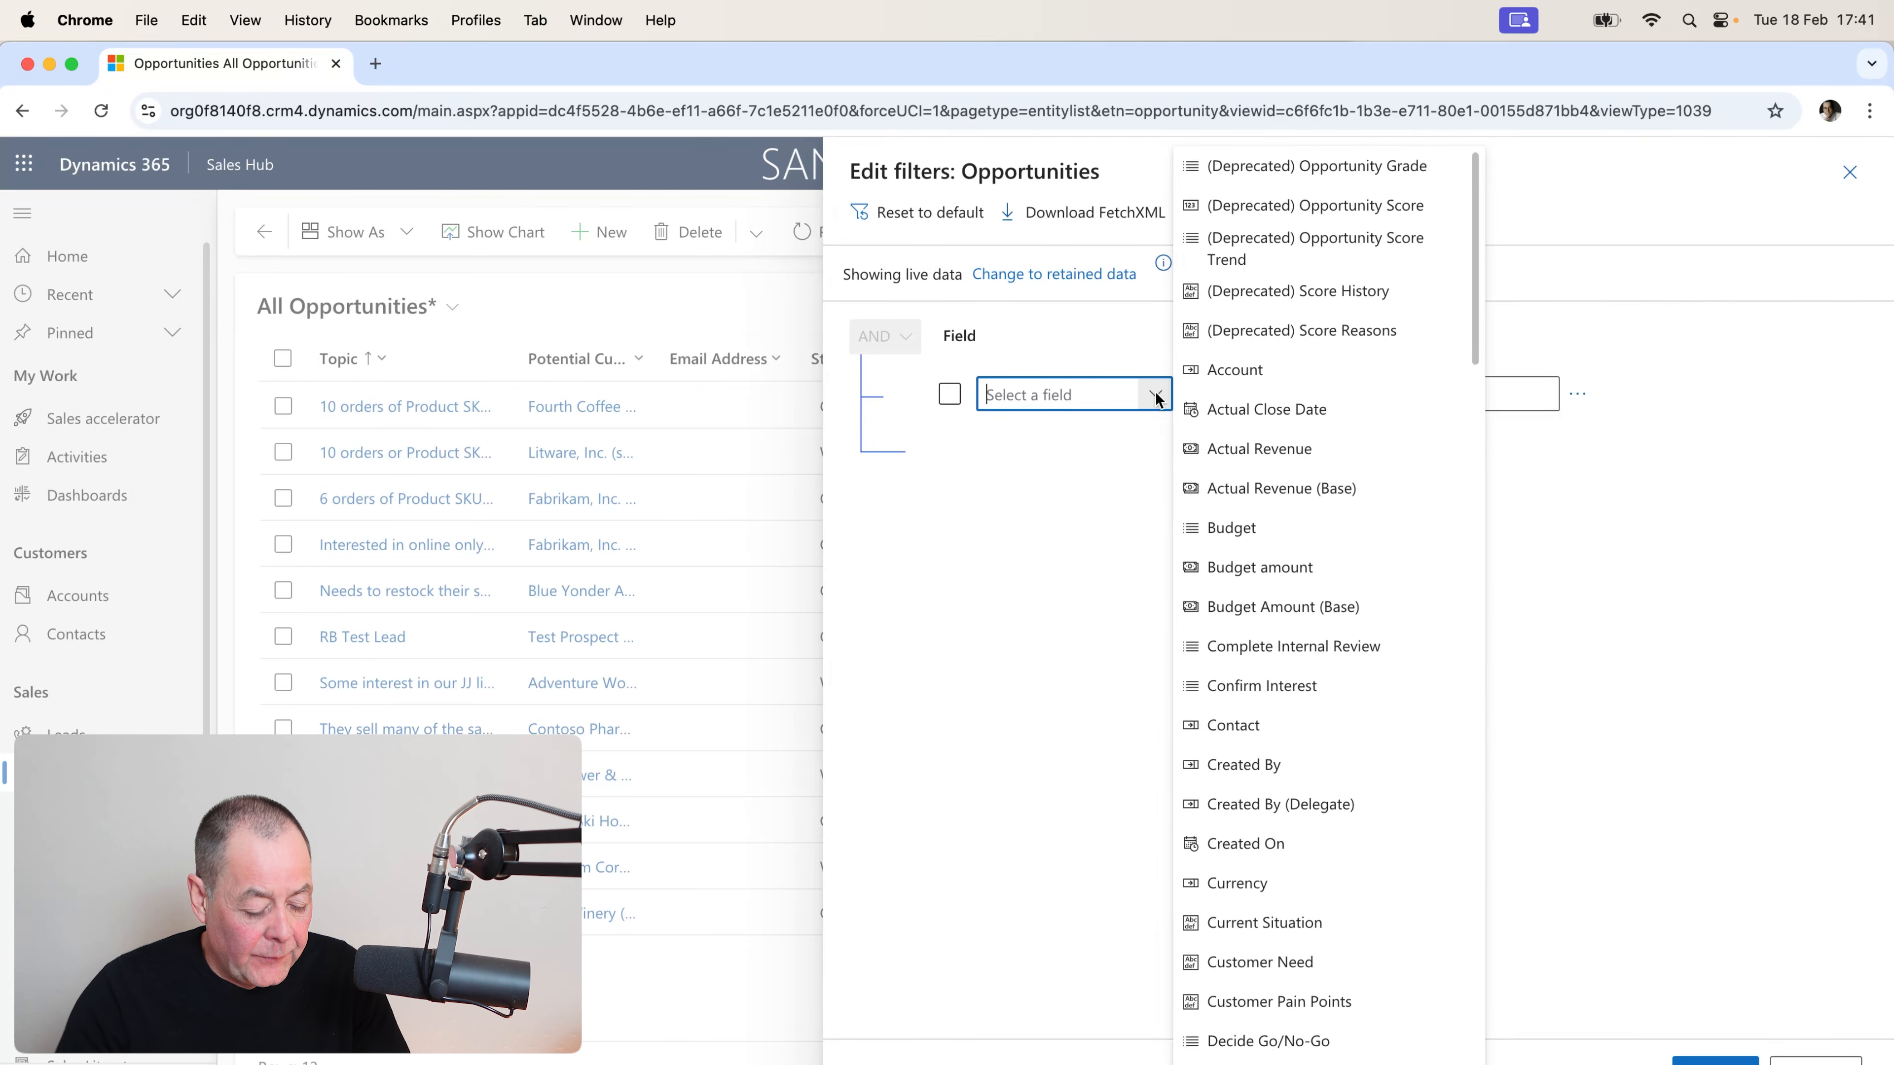
text(Status)
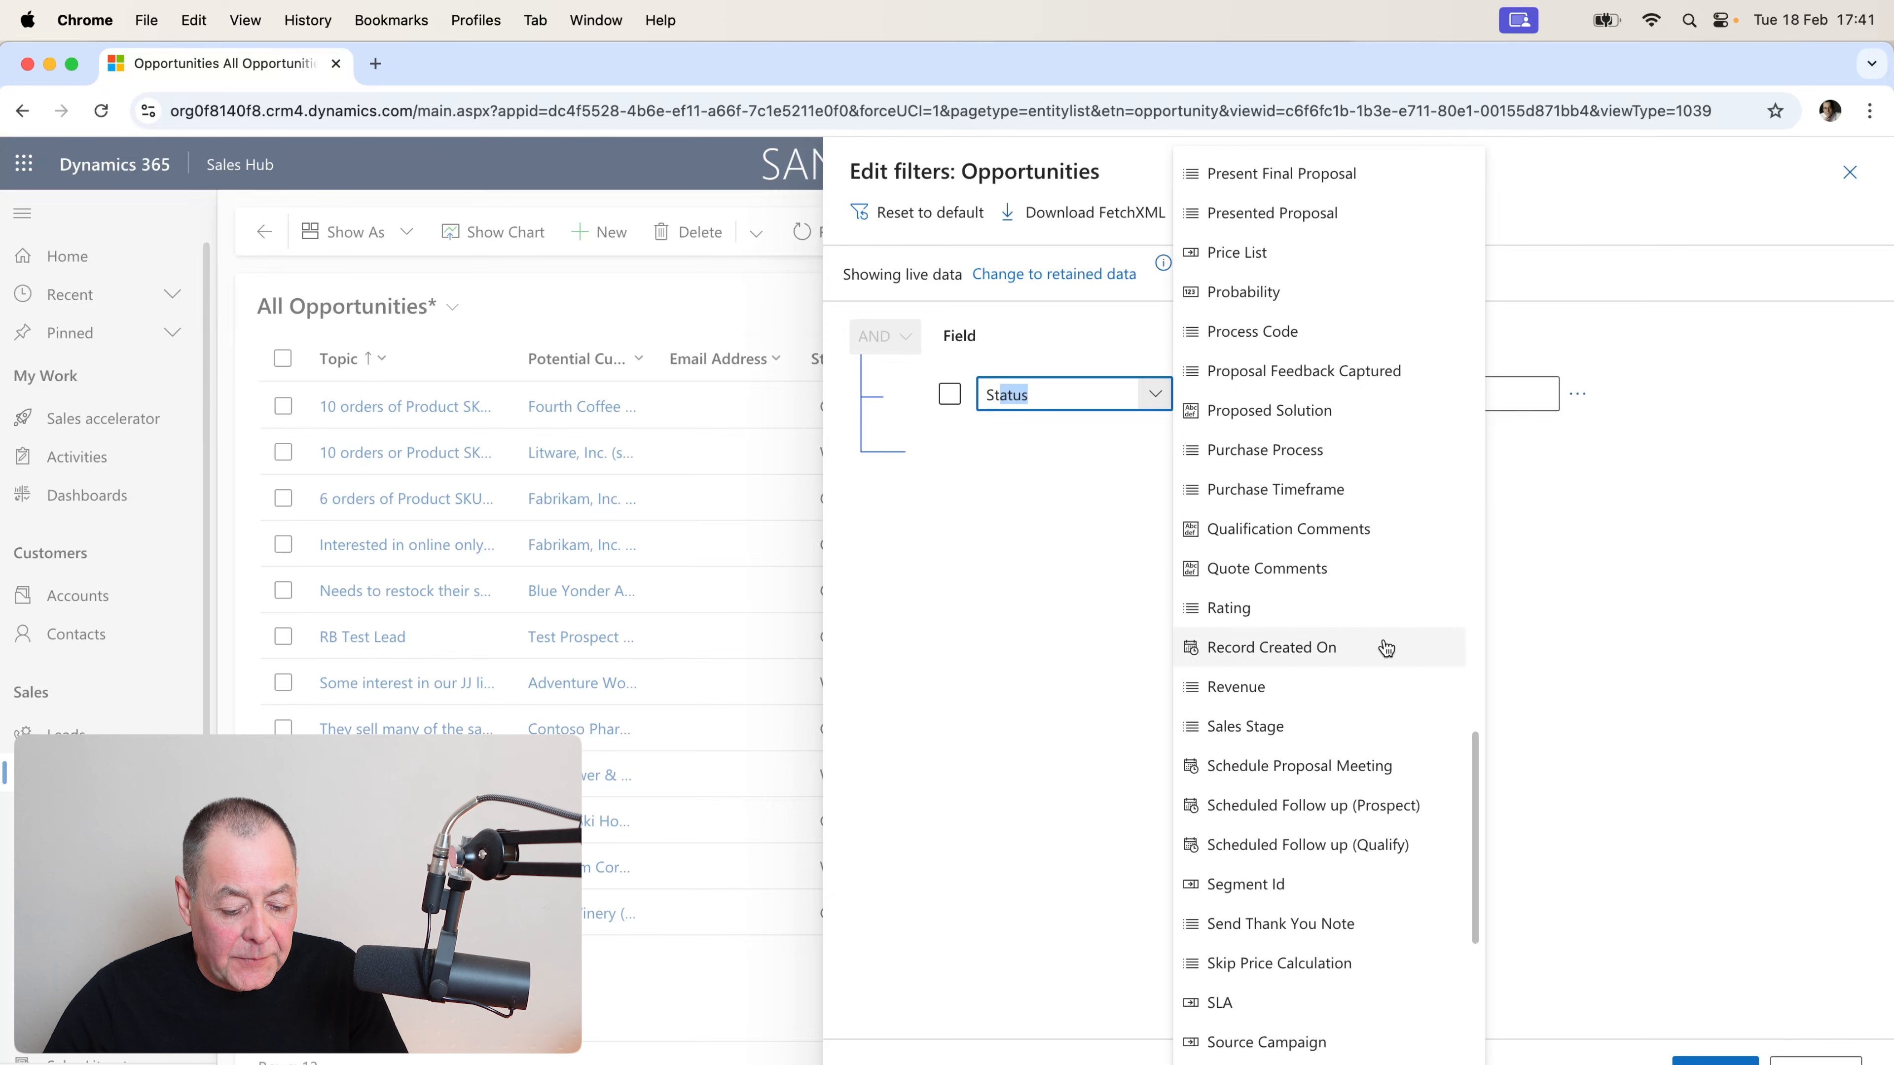
scroll(1387, 708, down, 3)
click(1229, 974)
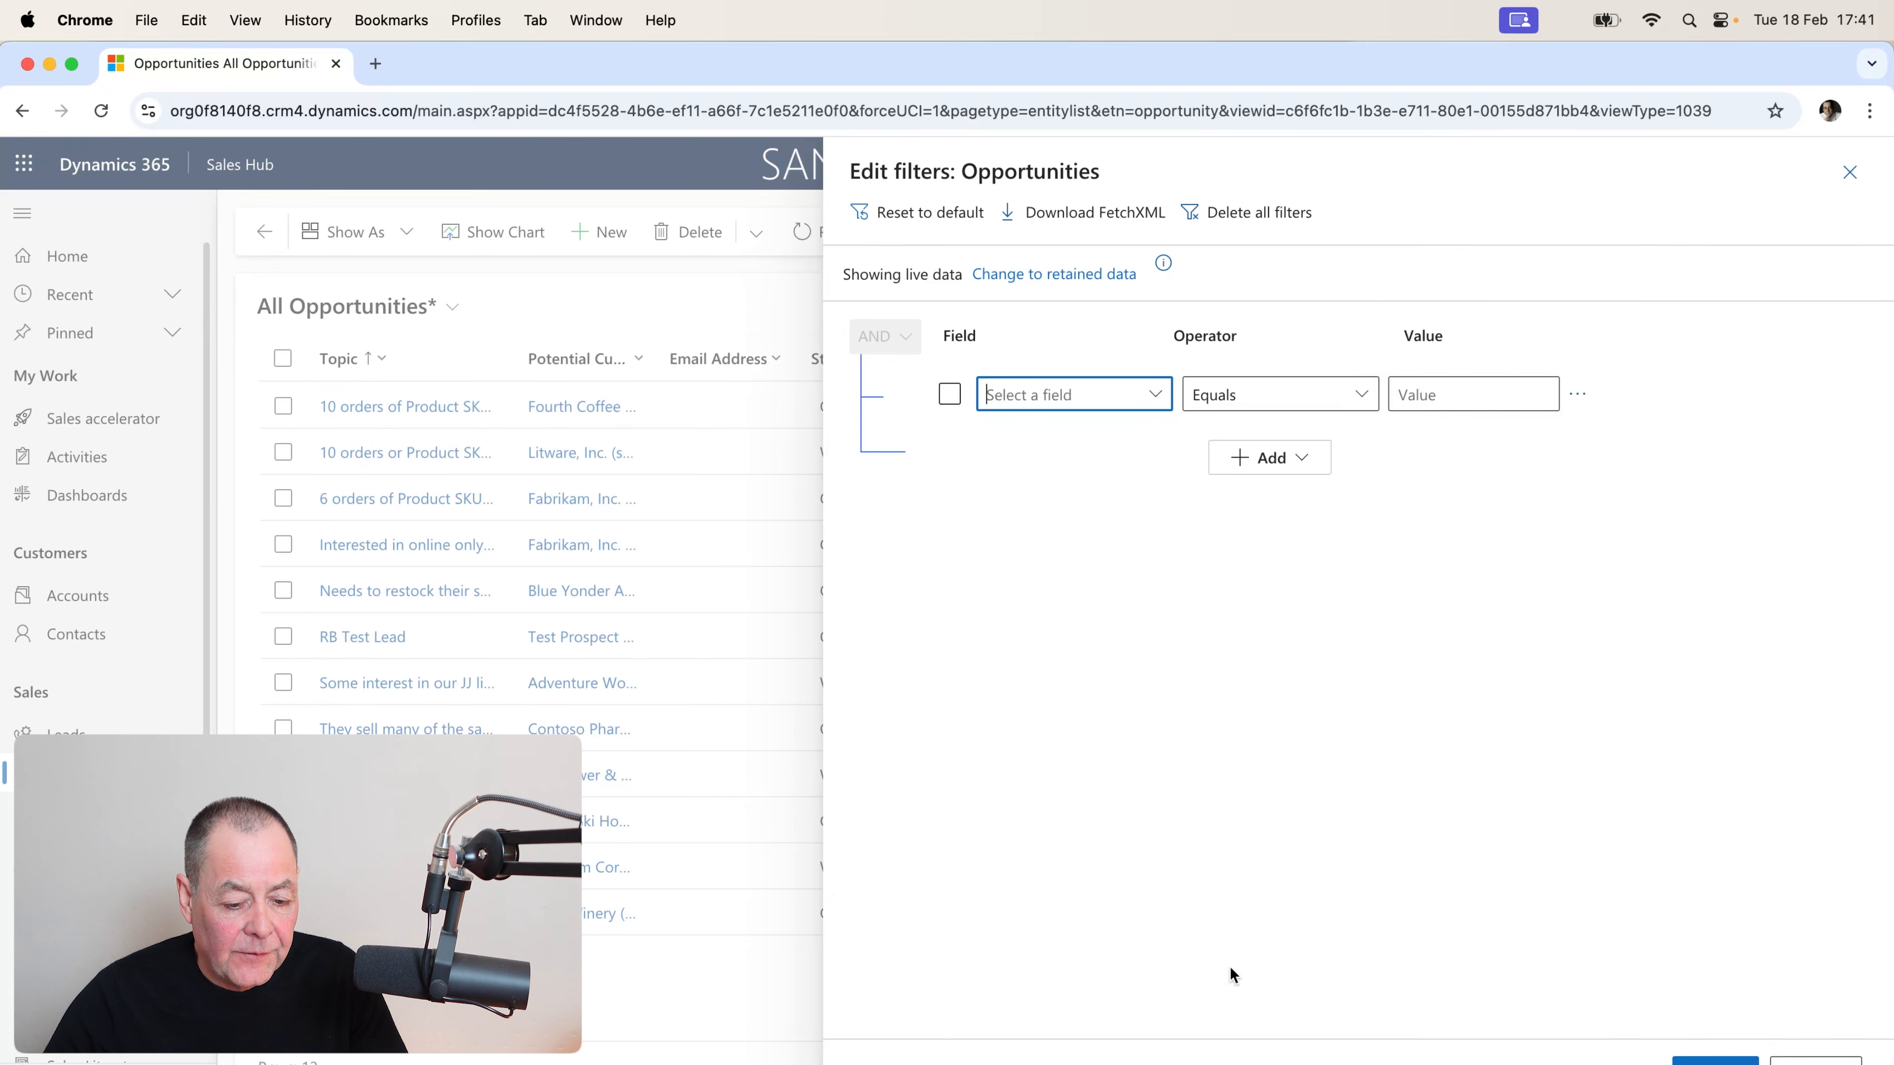
click(1350, 400)
click(1350, 400)
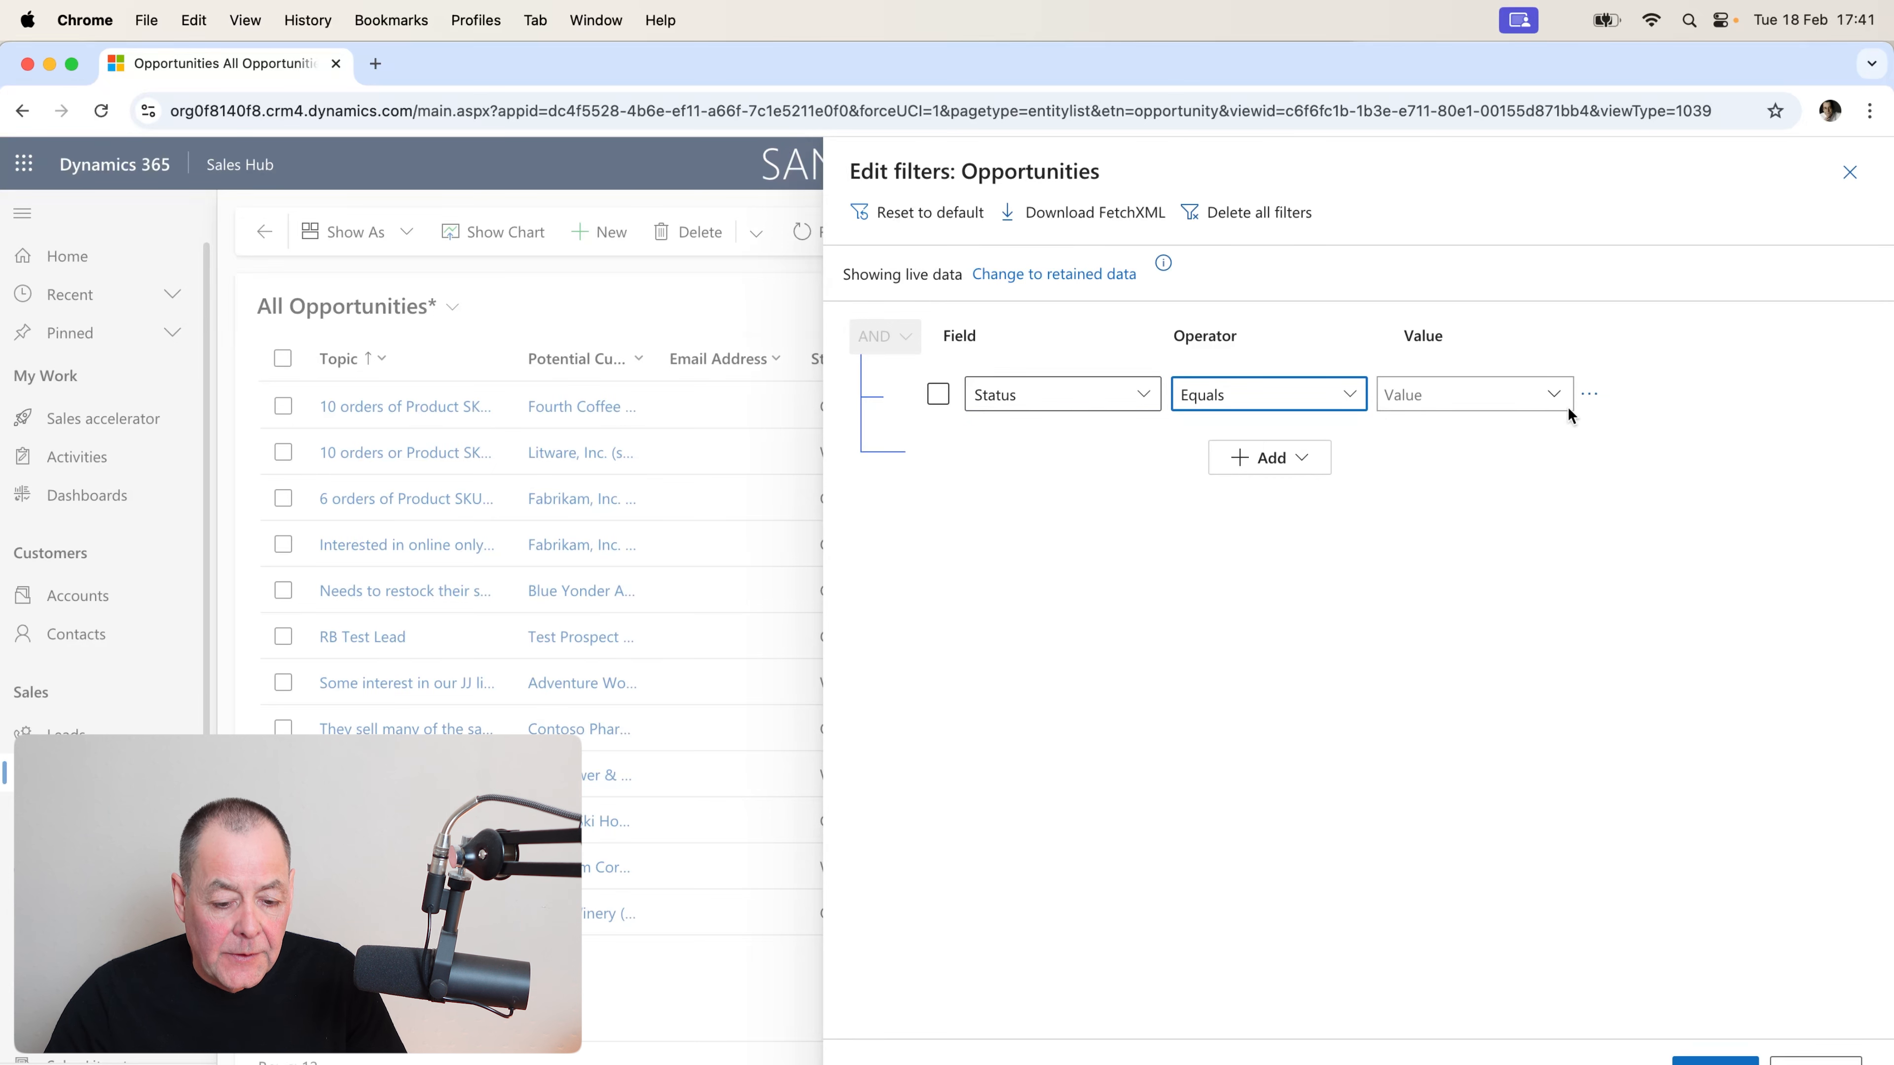
click(1555, 400)
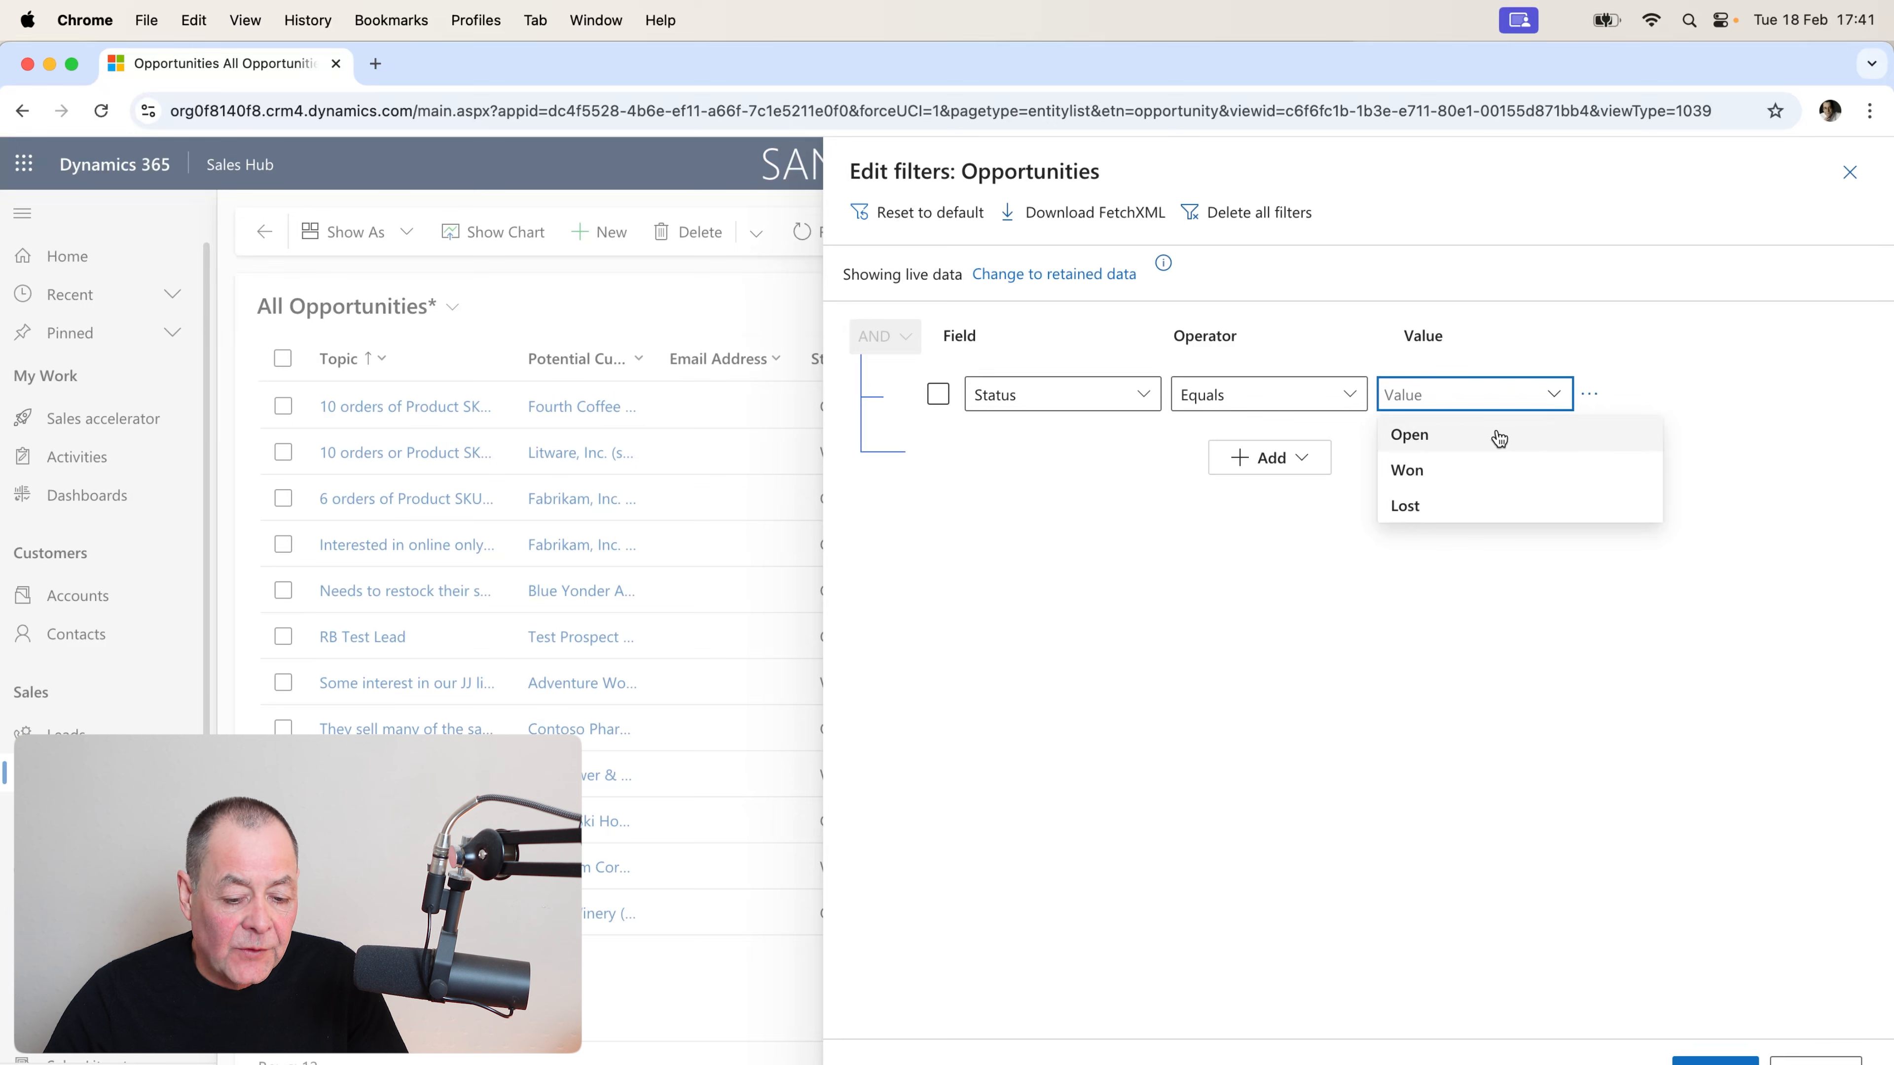
click(1494, 441)
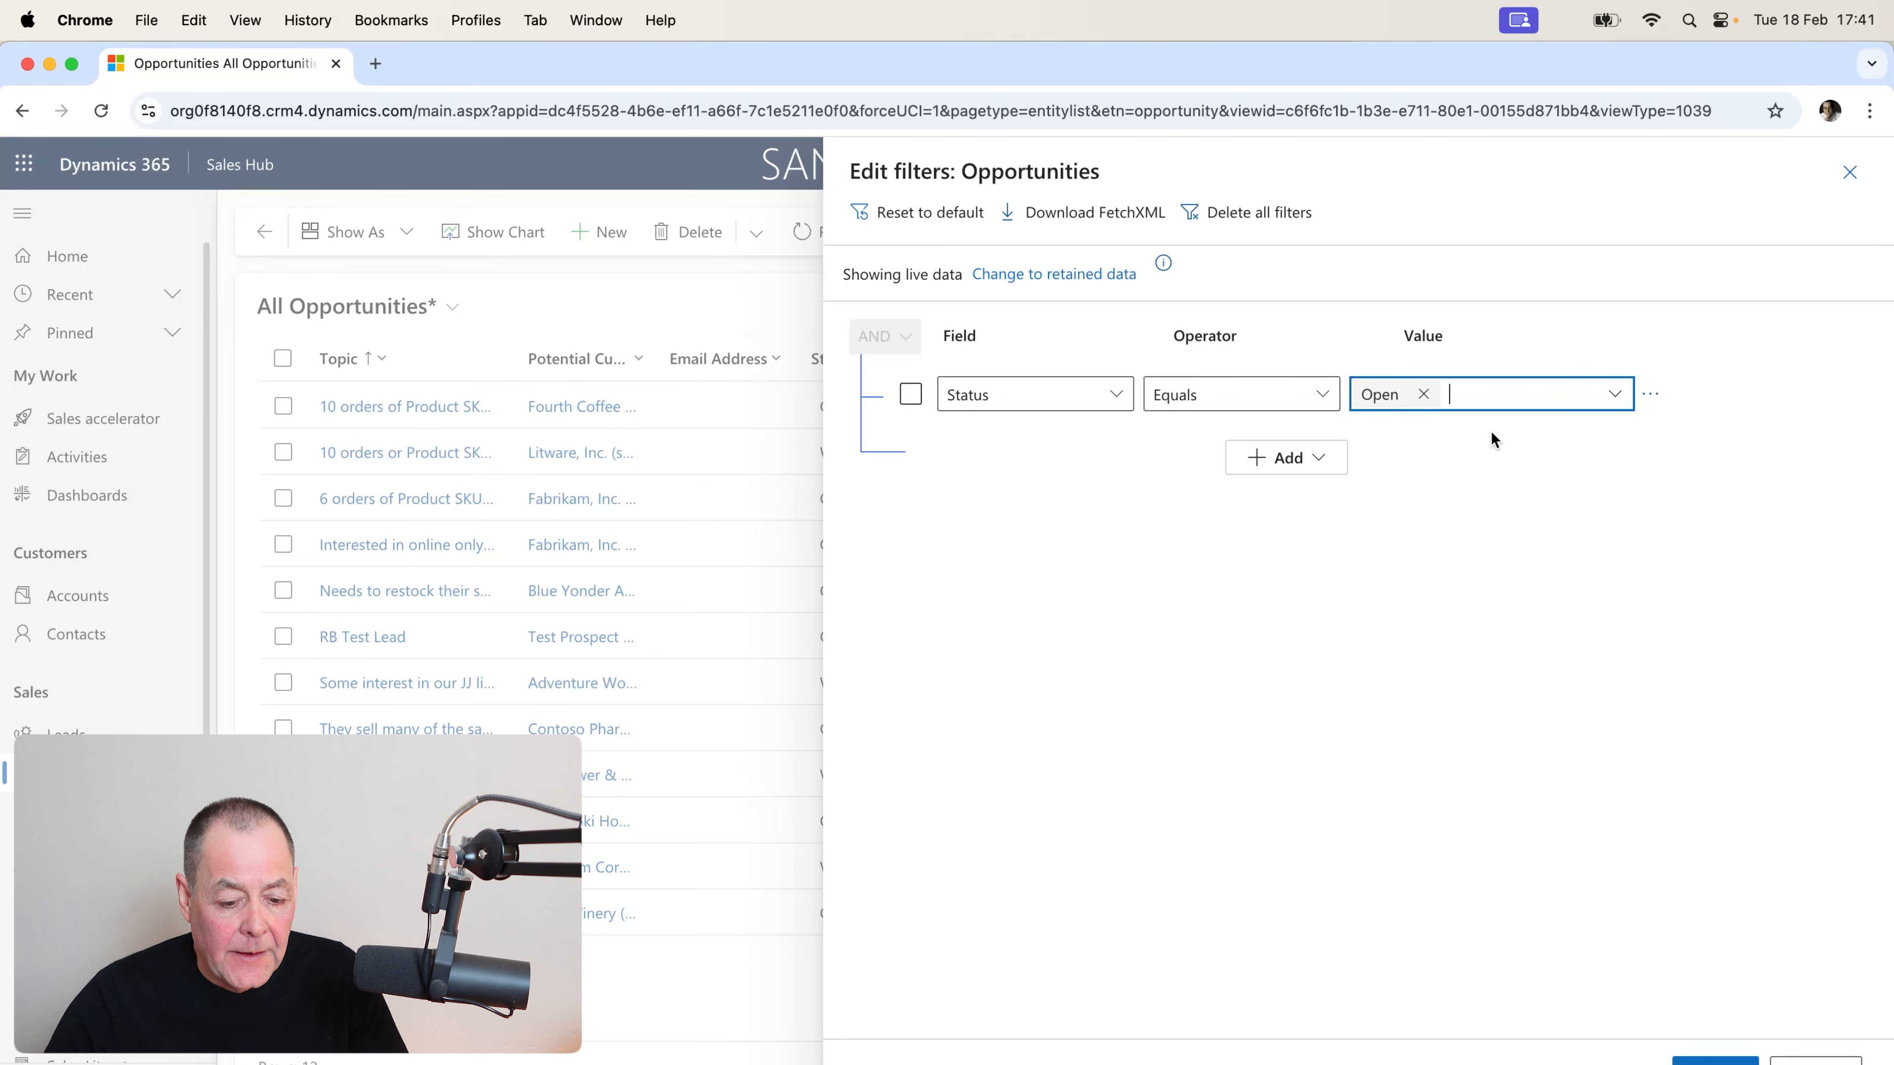
Add a second filter row: Est. close date, Next x days, value 60.
click(1283, 459)
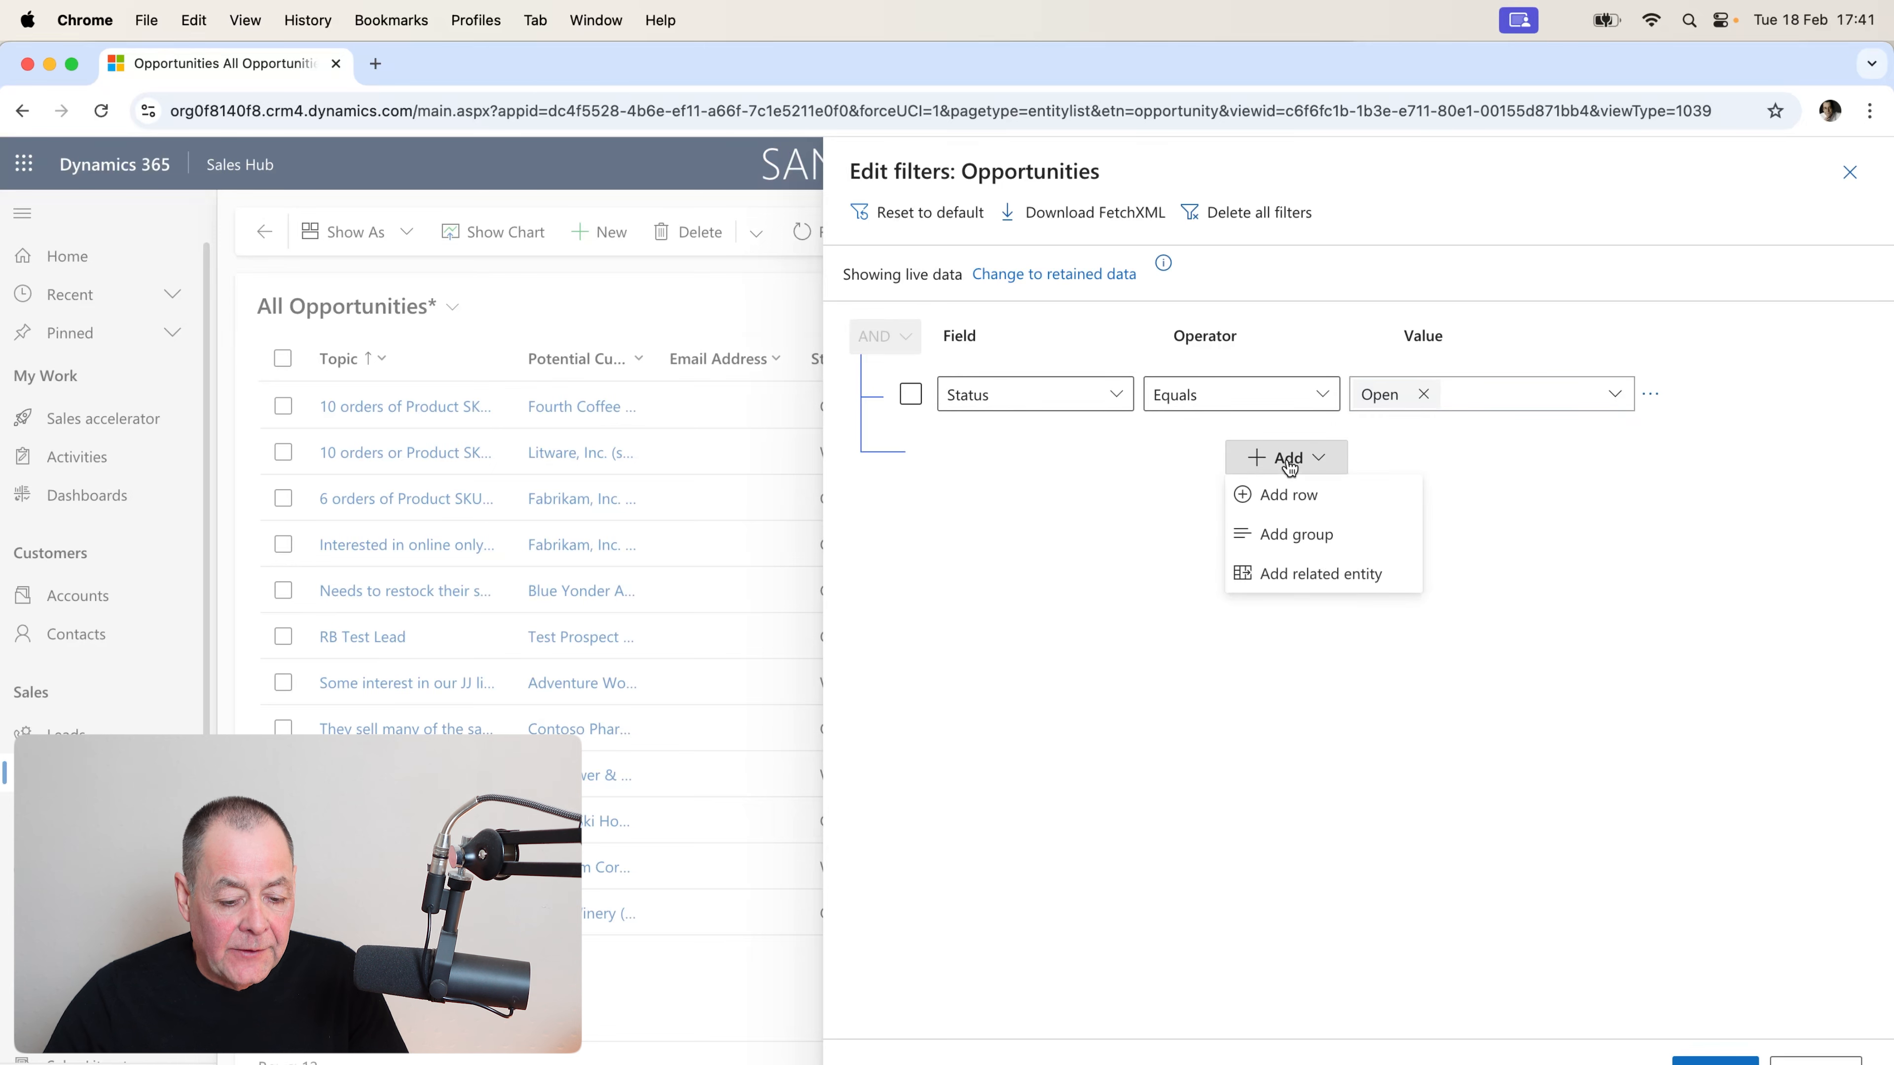
click(1288, 505)
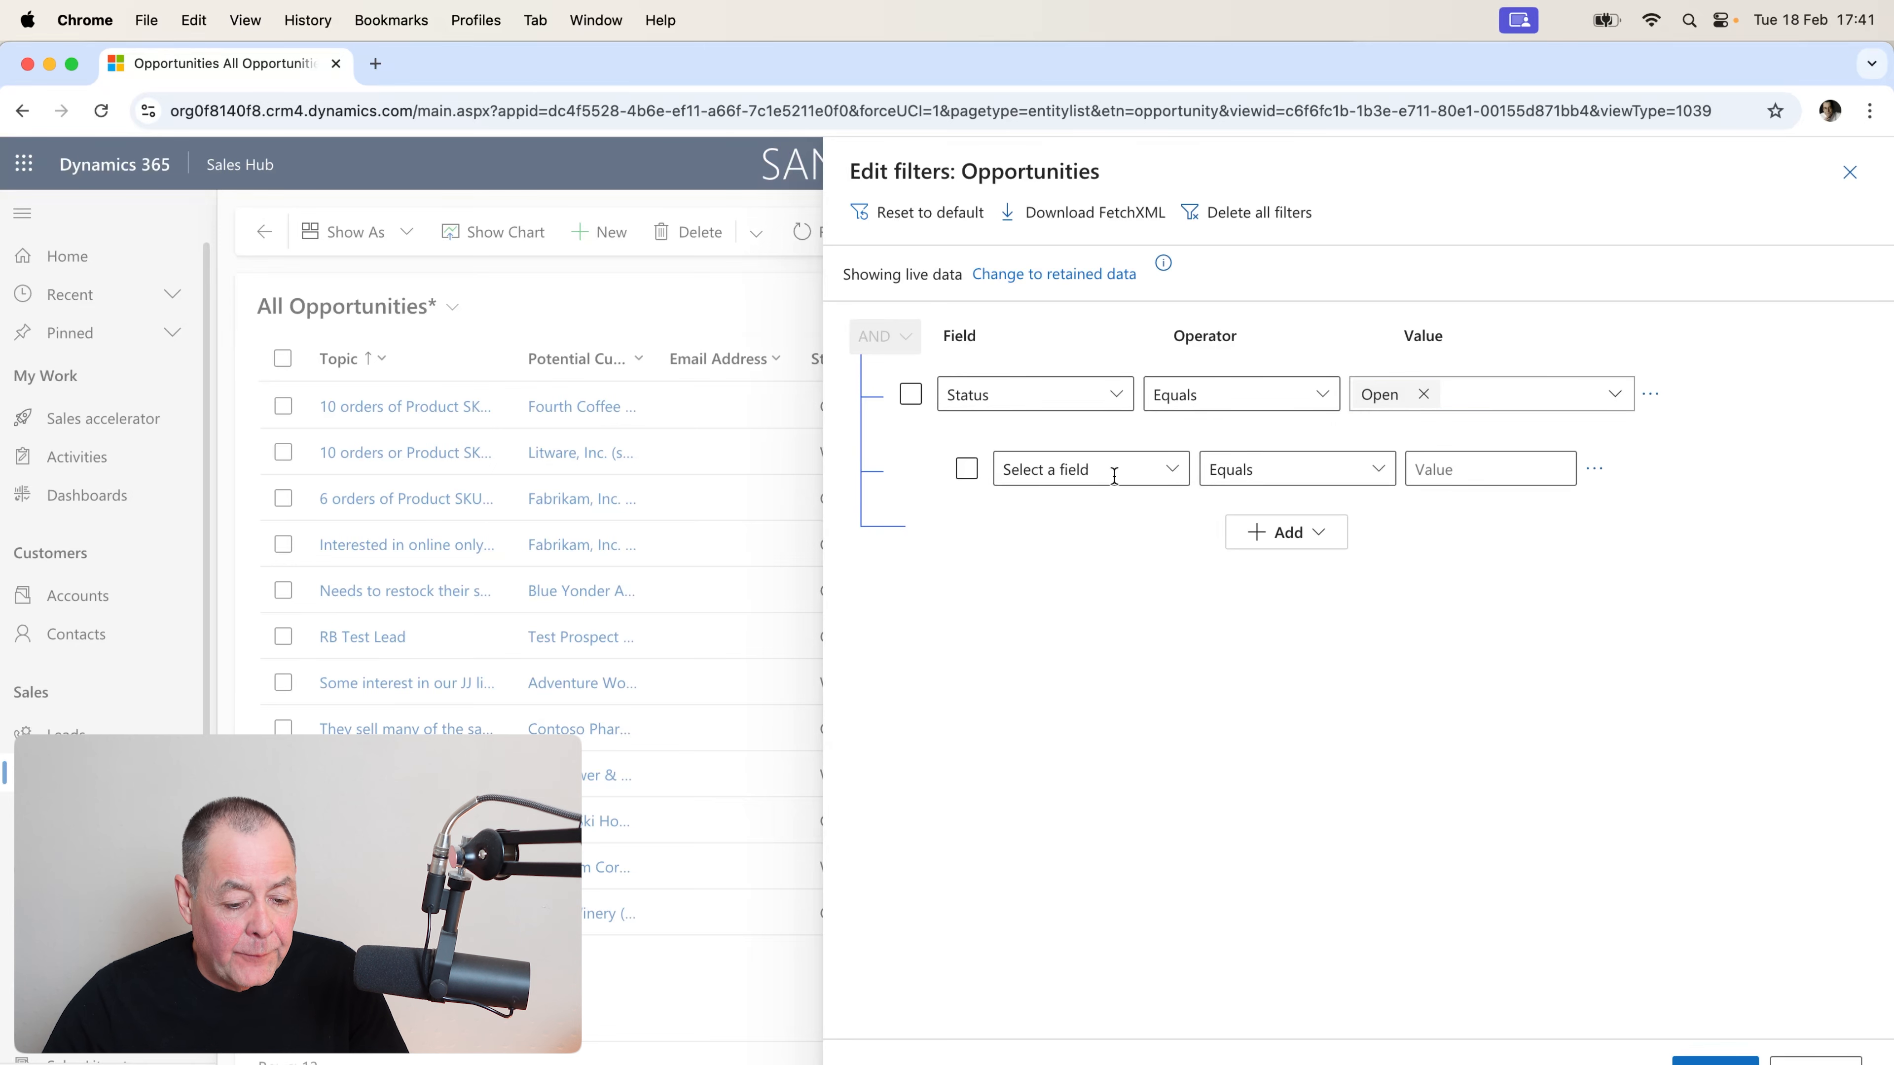
click(1174, 472)
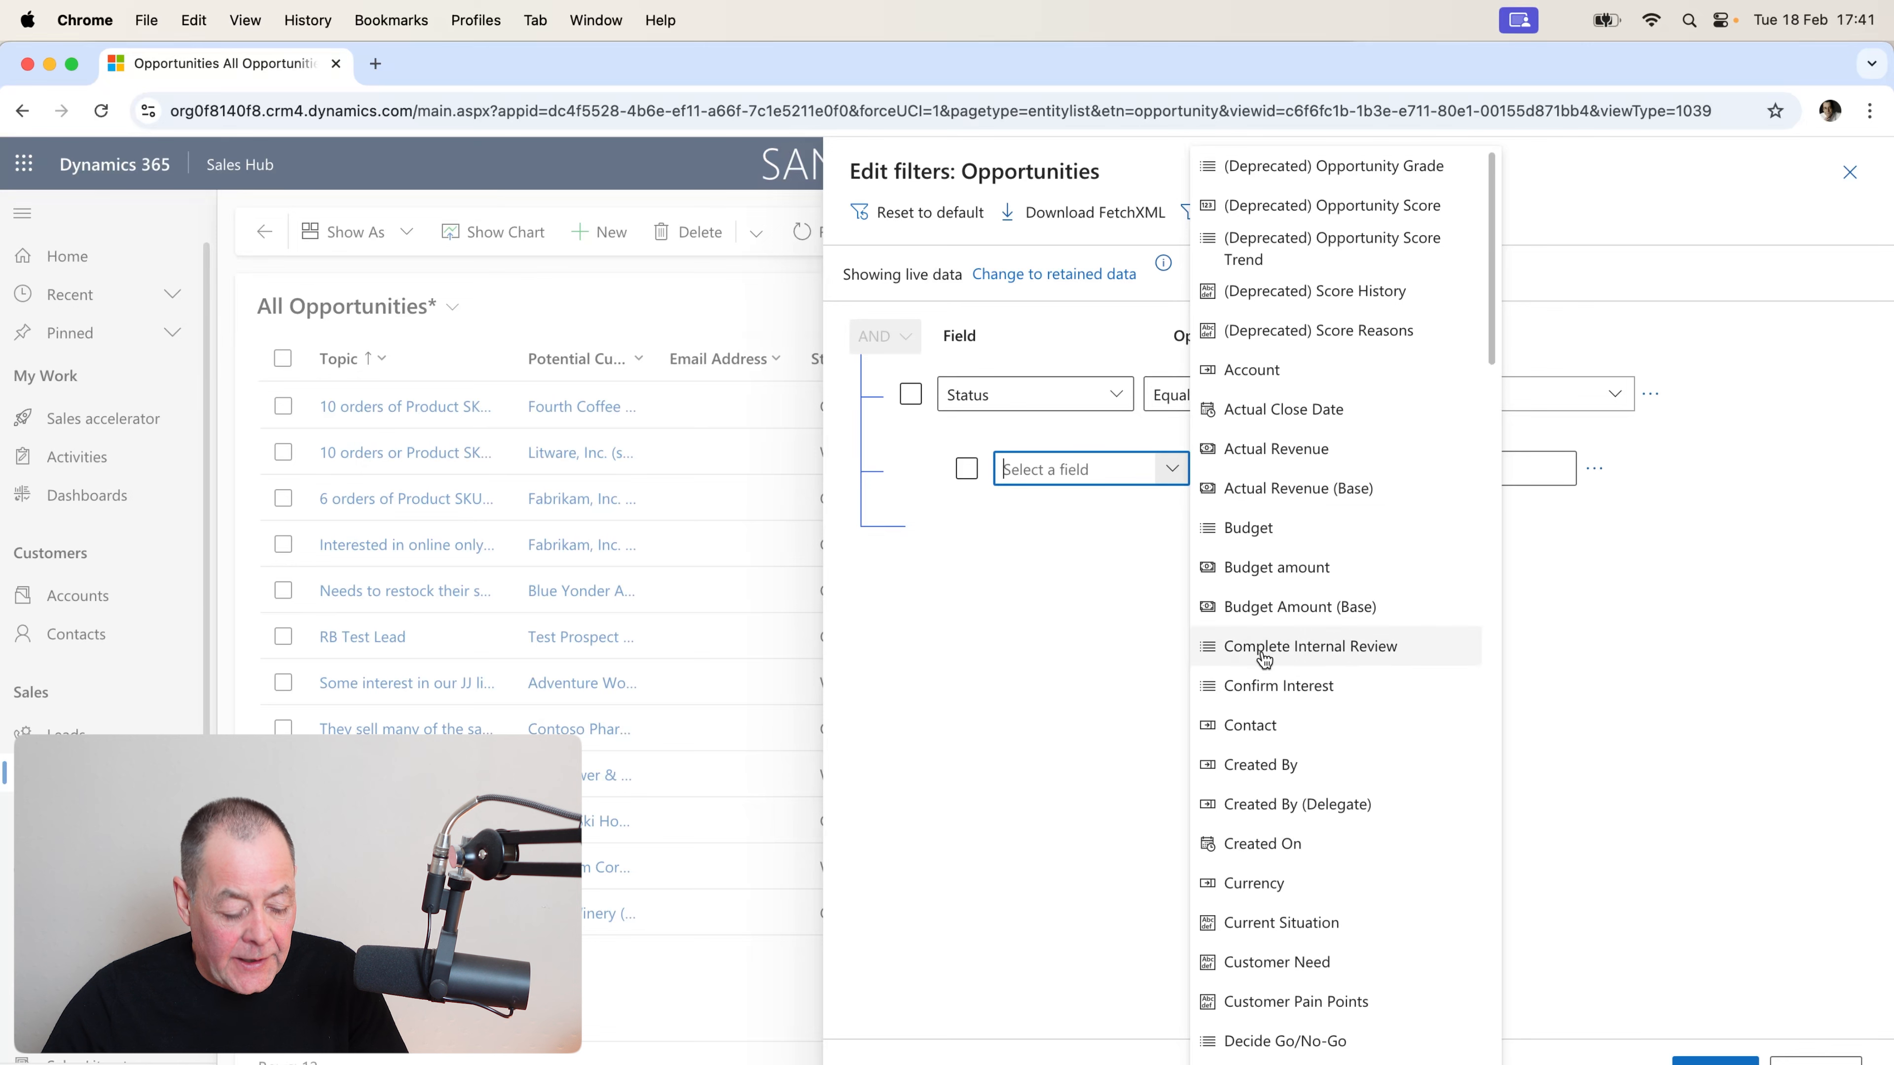
text(ess)
scroll(1305, 676, down, 2)
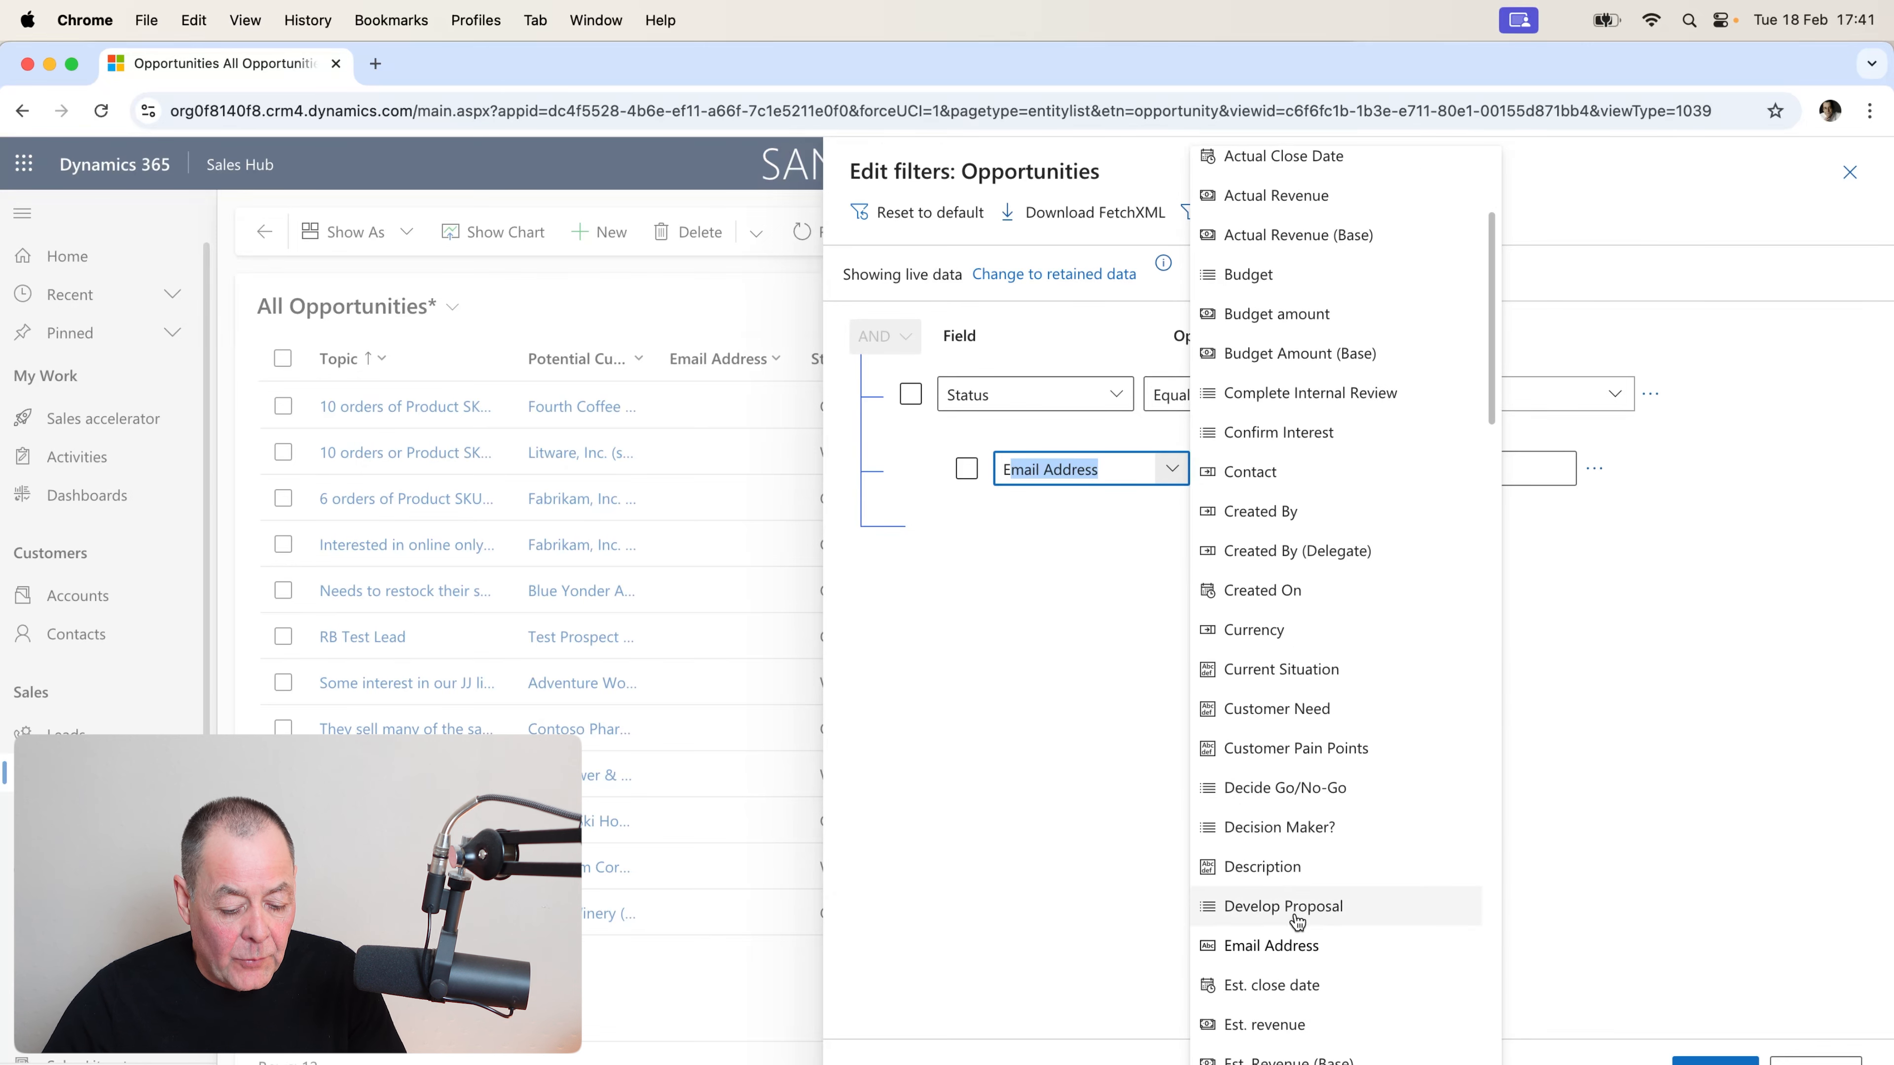
click(1298, 986)
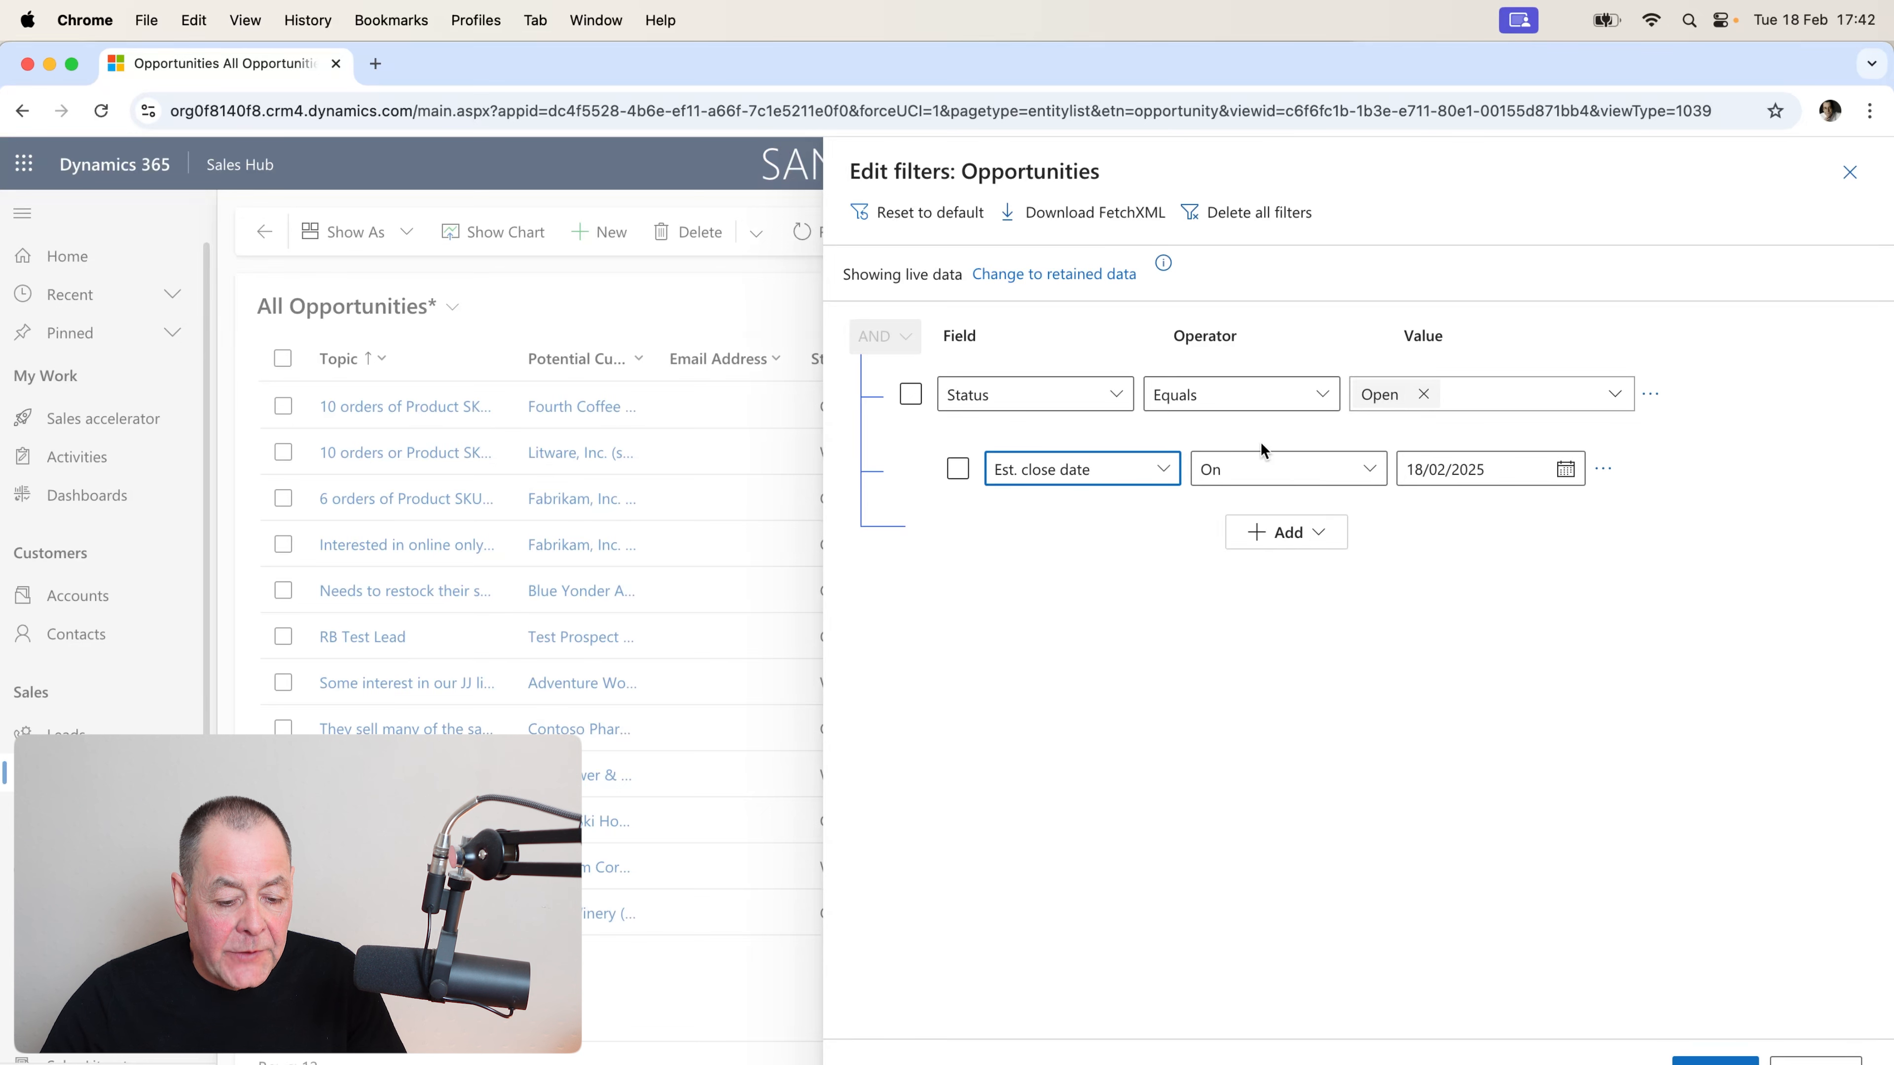
click(1378, 476)
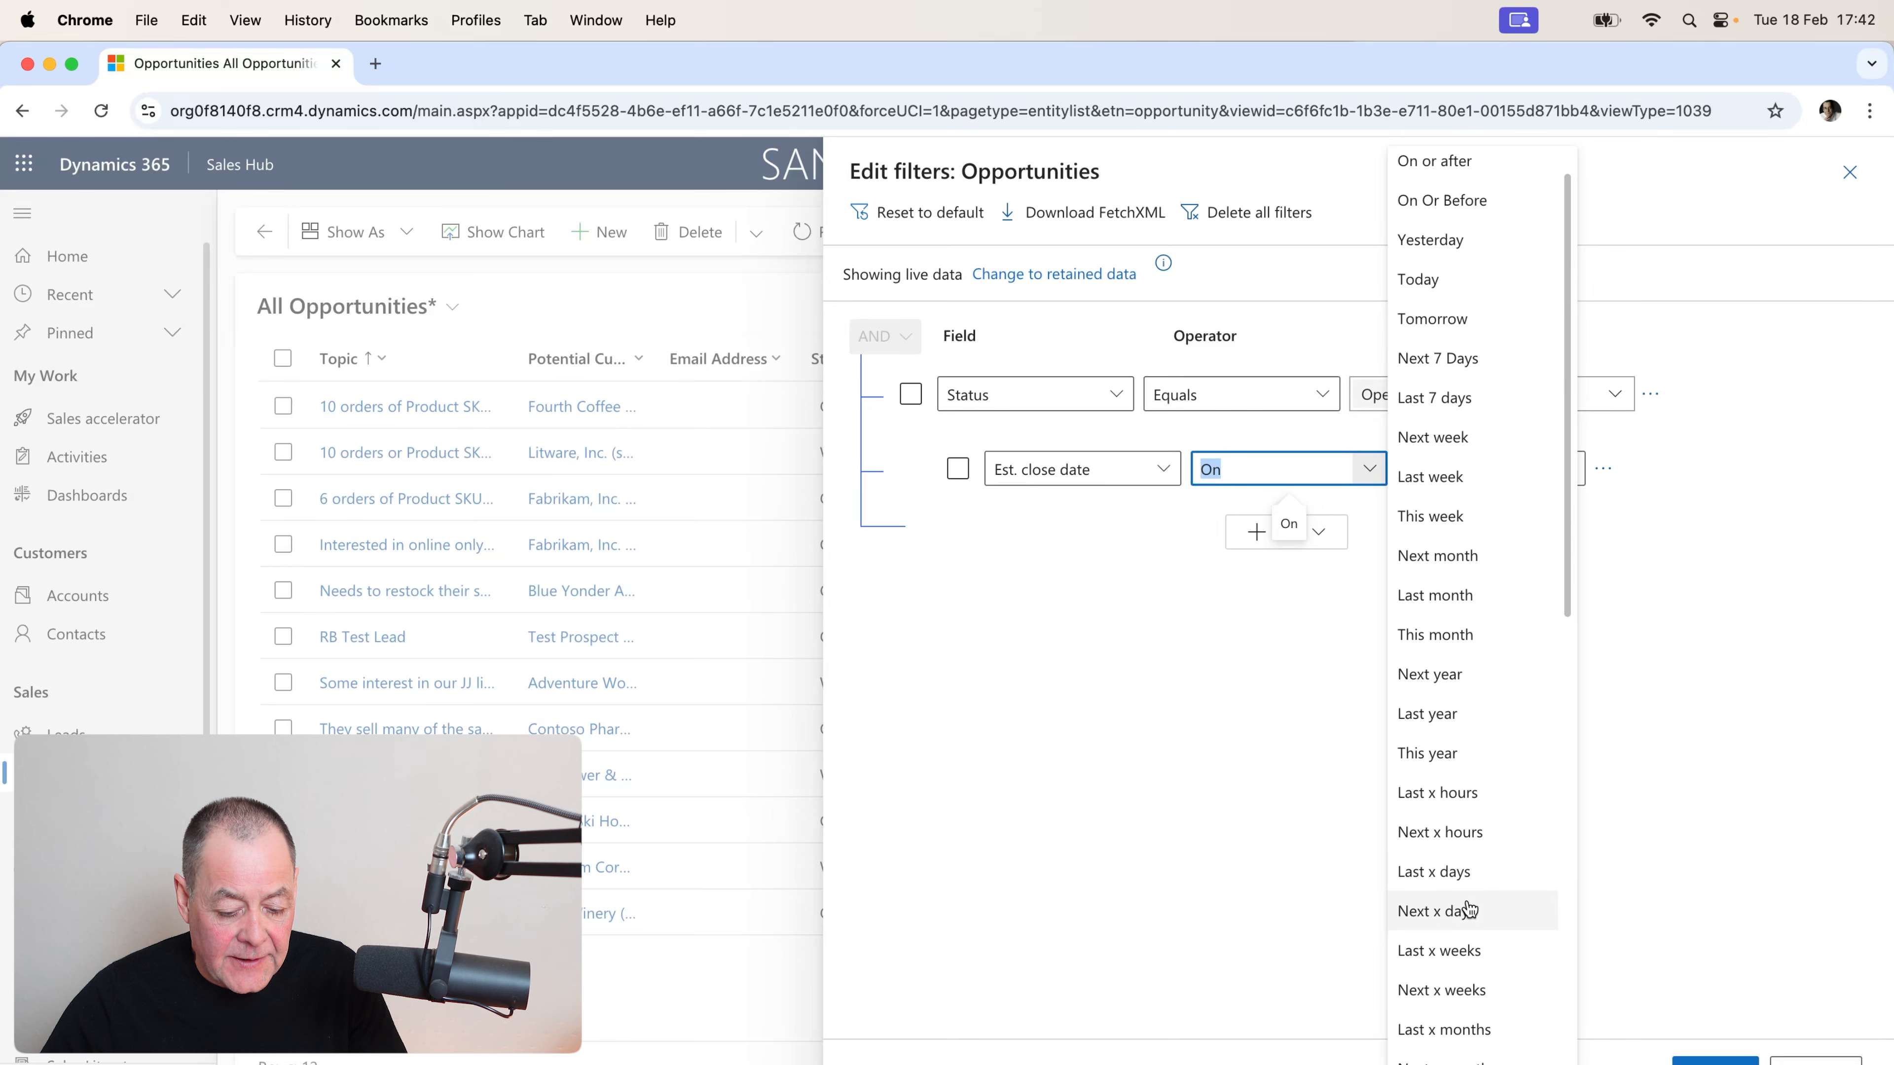
click(1463, 911)
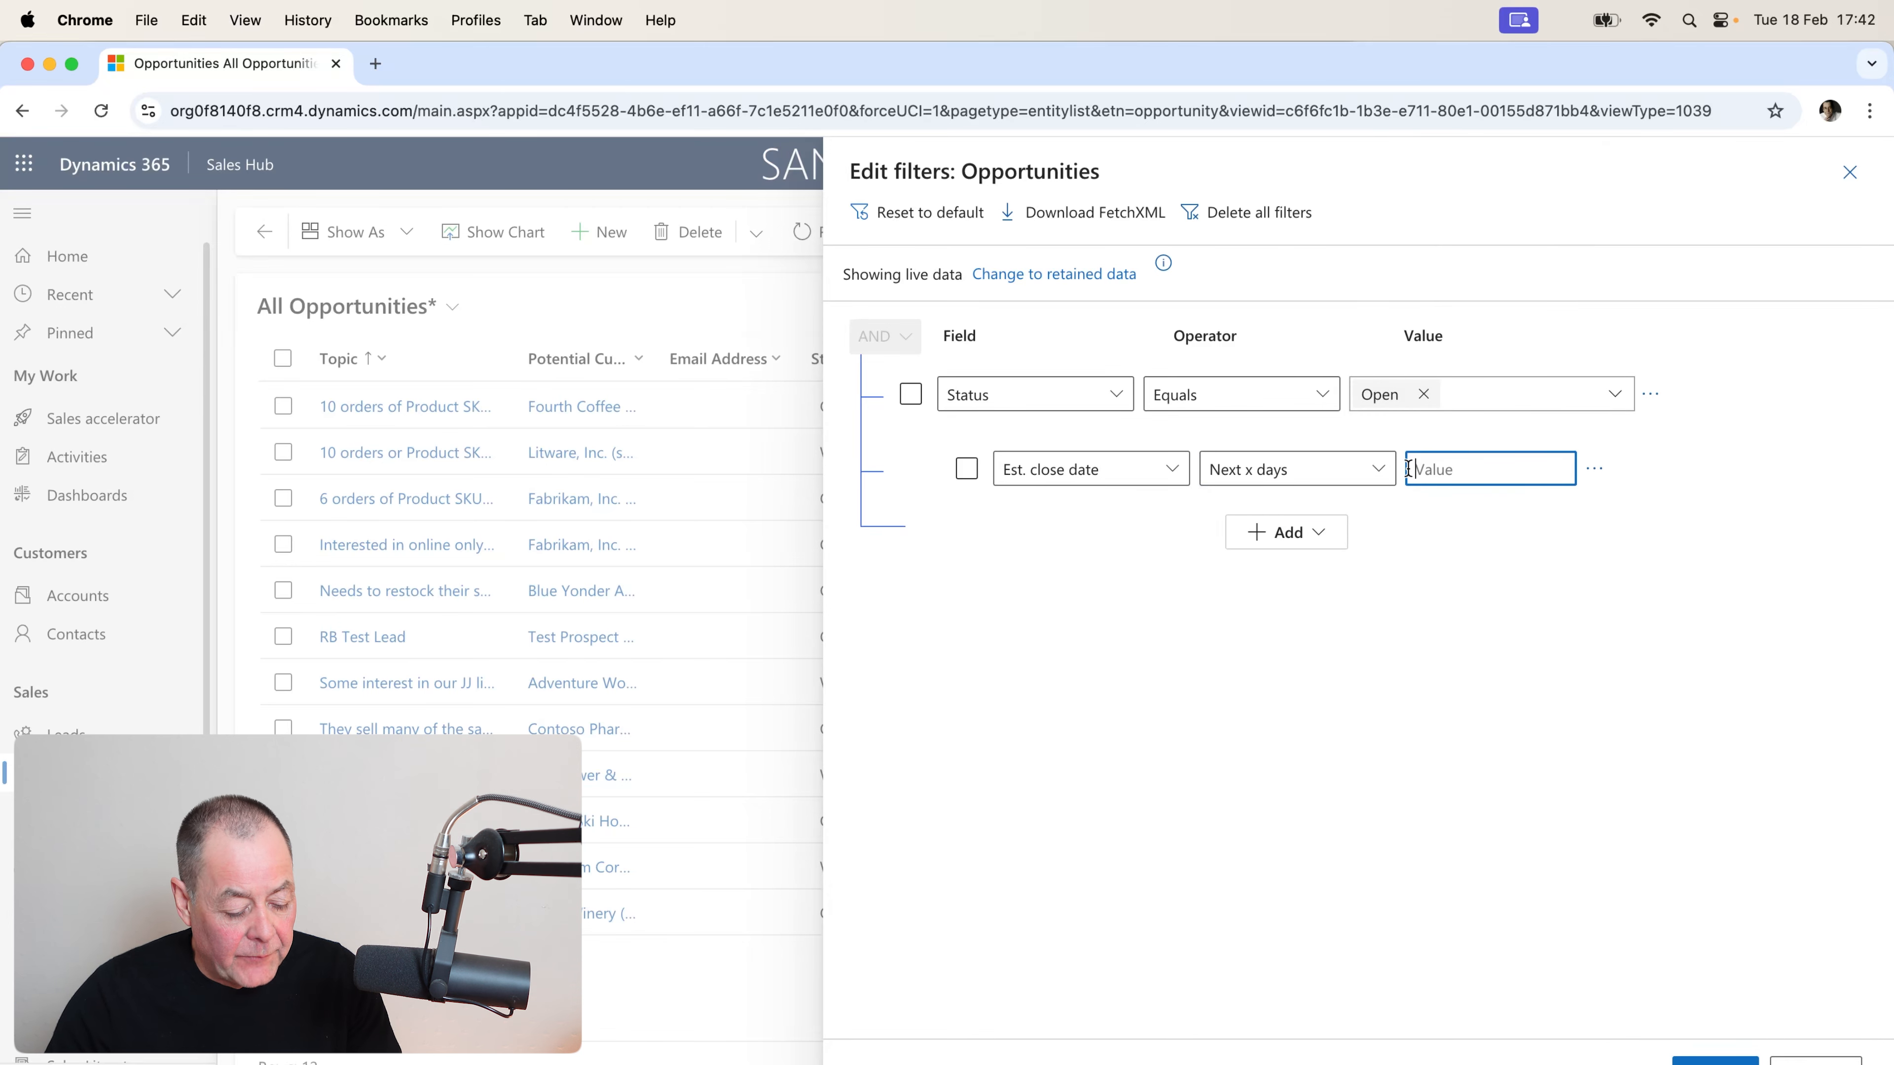
text(60)
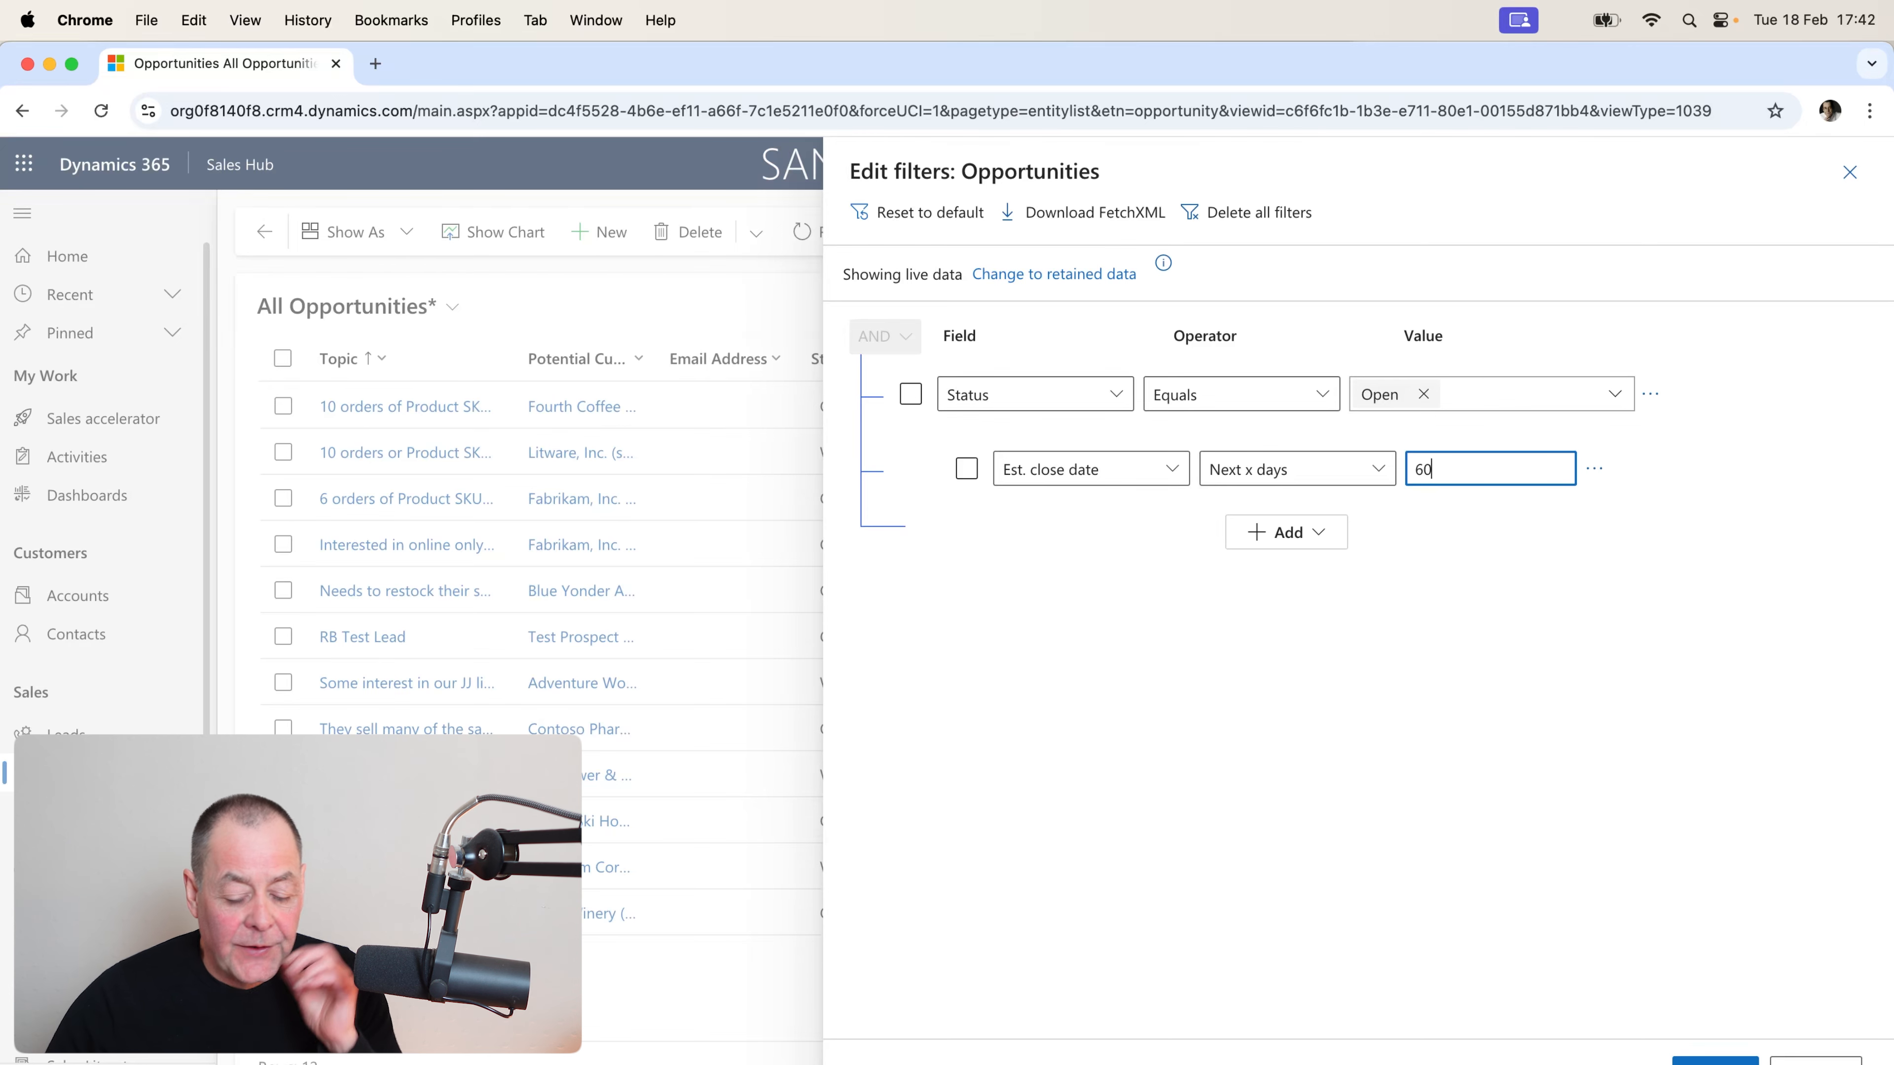
Apply the Status and close-date filters so 5 open deals remain, then bring up Edit columns.
click(1715, 1059)
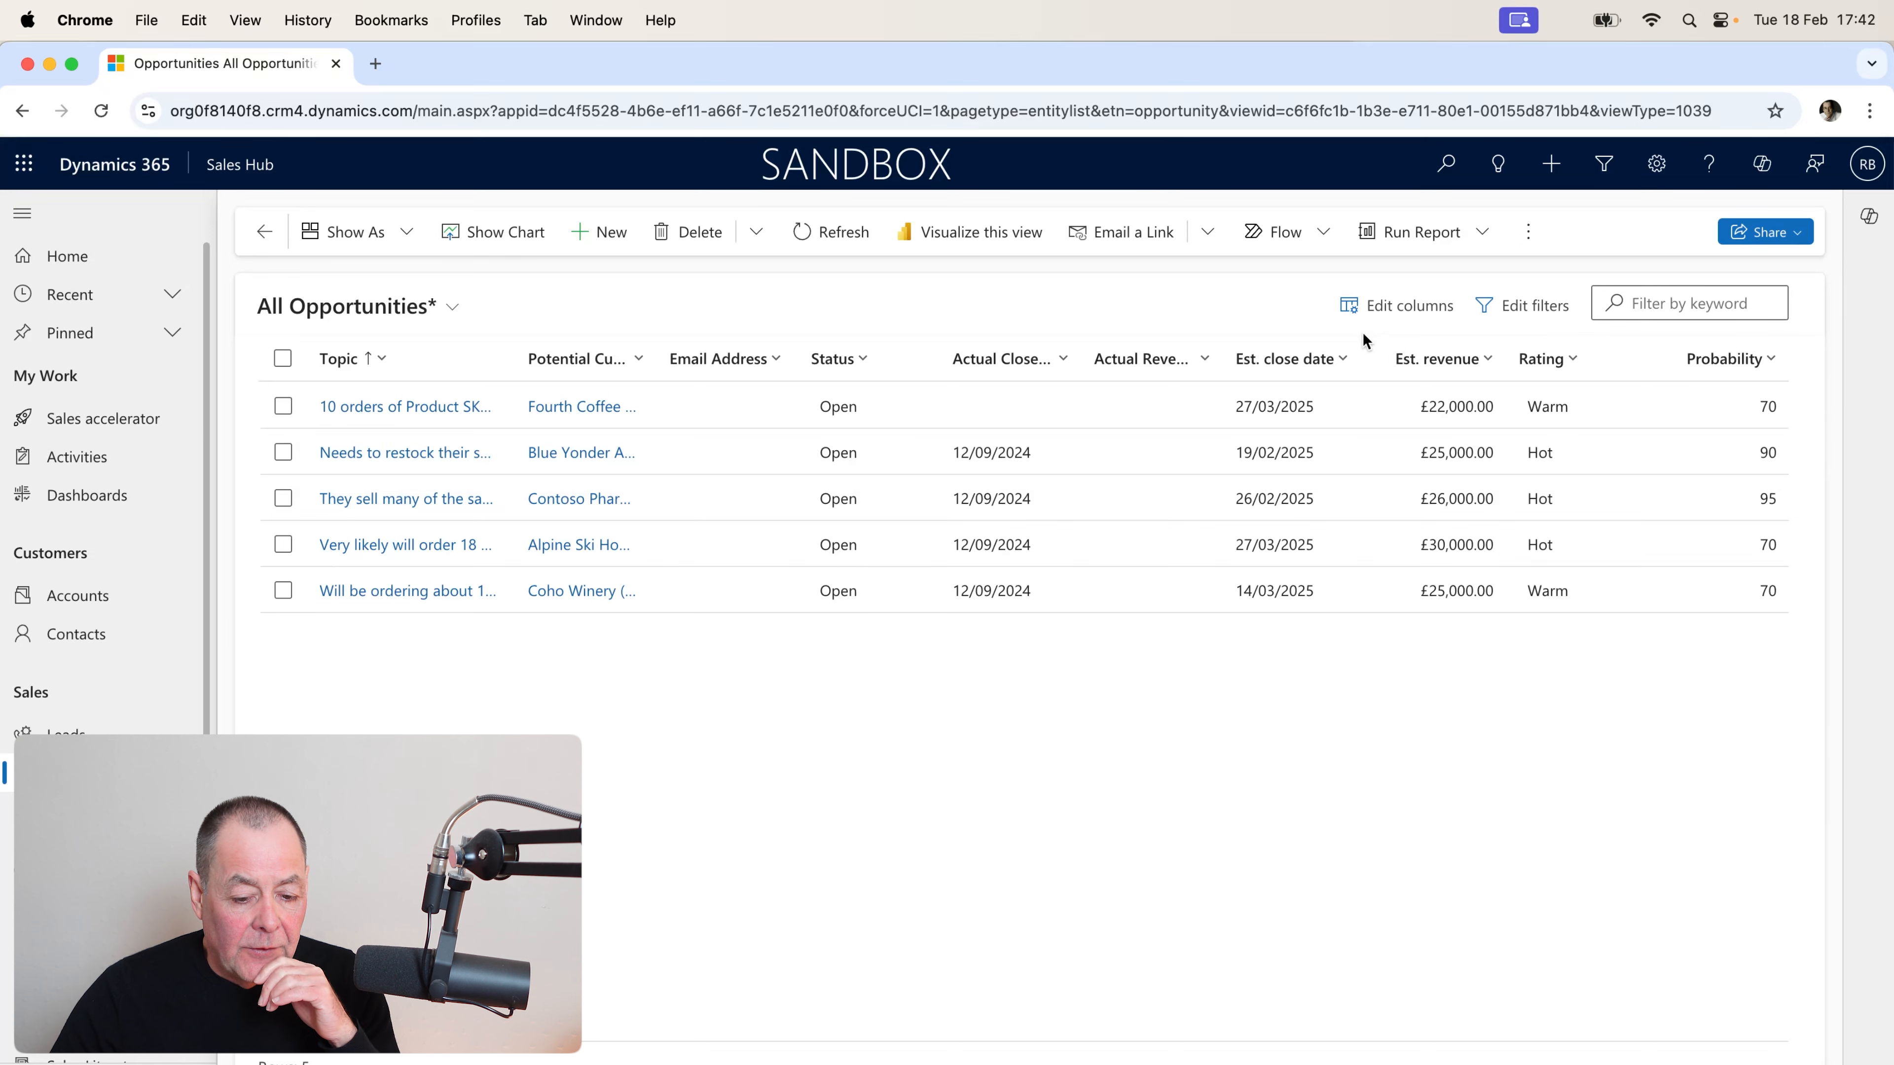
click(1390, 309)
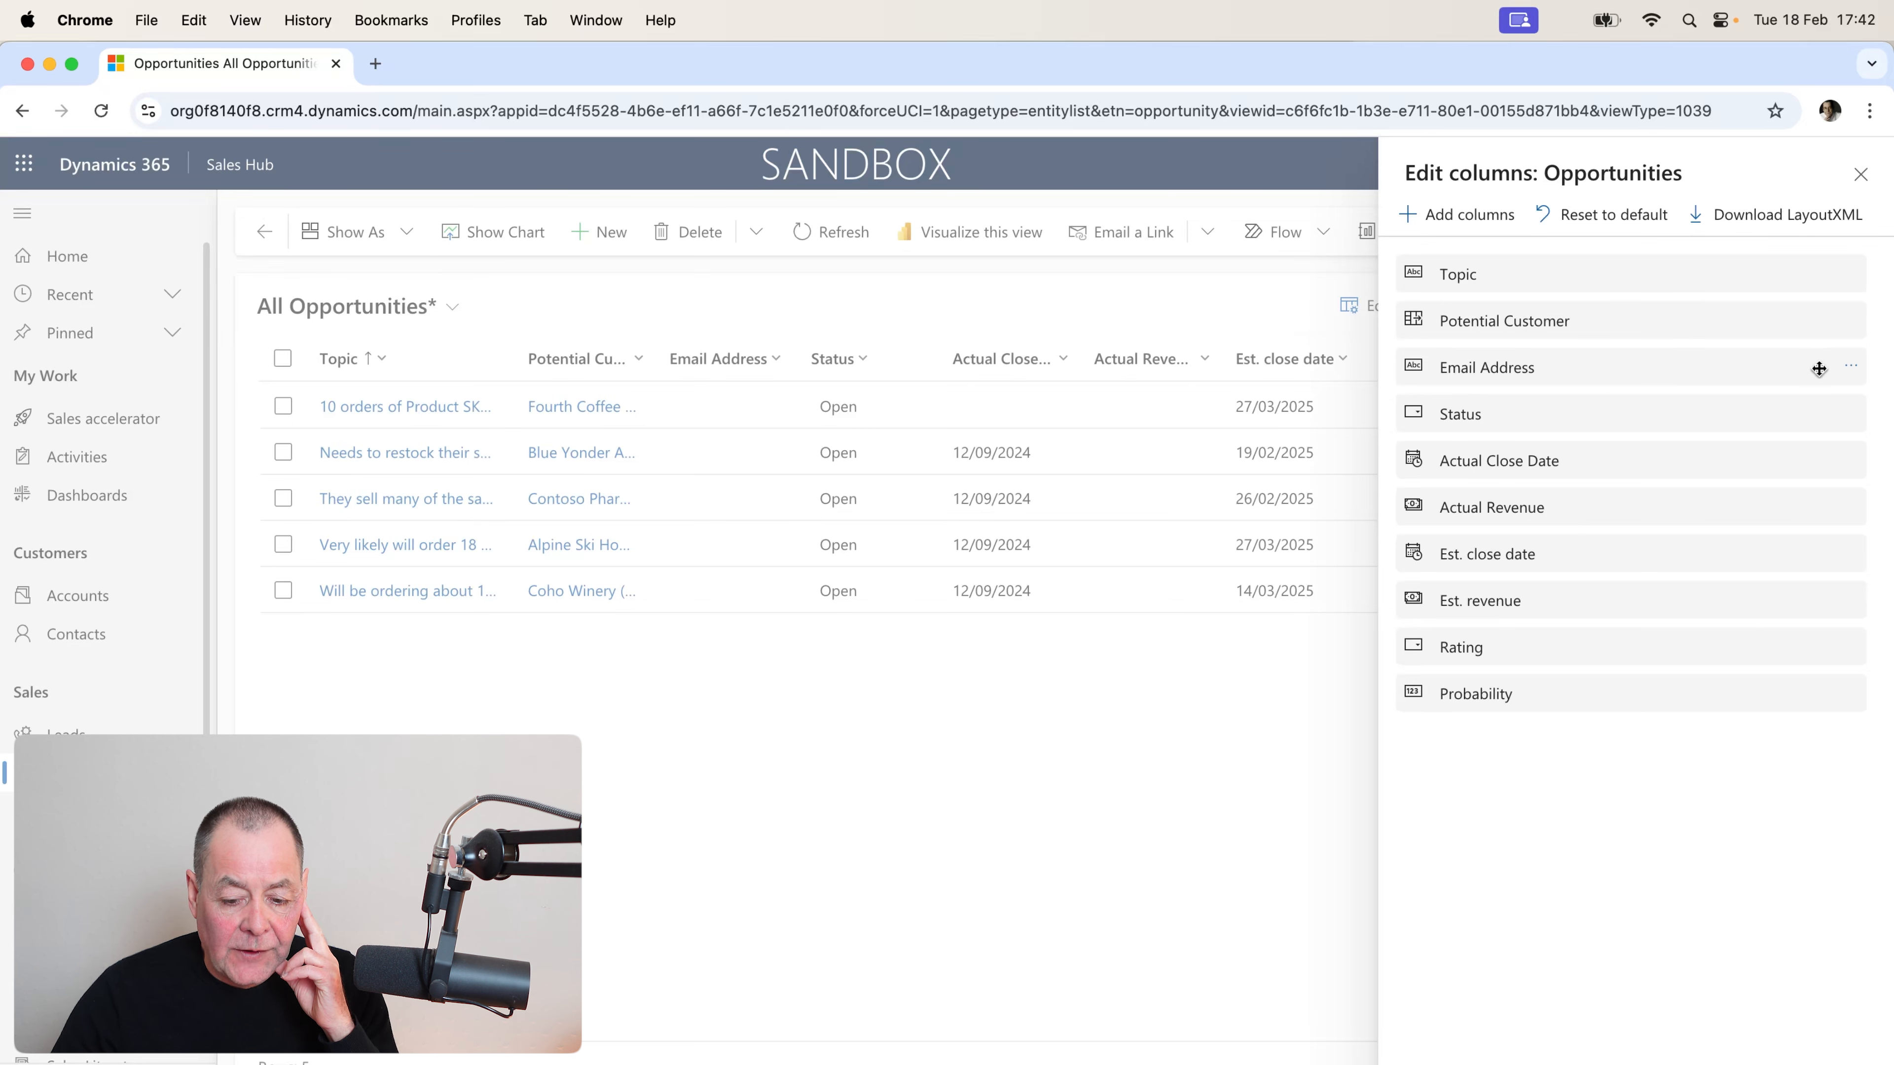
Remove the Email Address and Actual Close Date columns, leaving eight columns.
click(1852, 372)
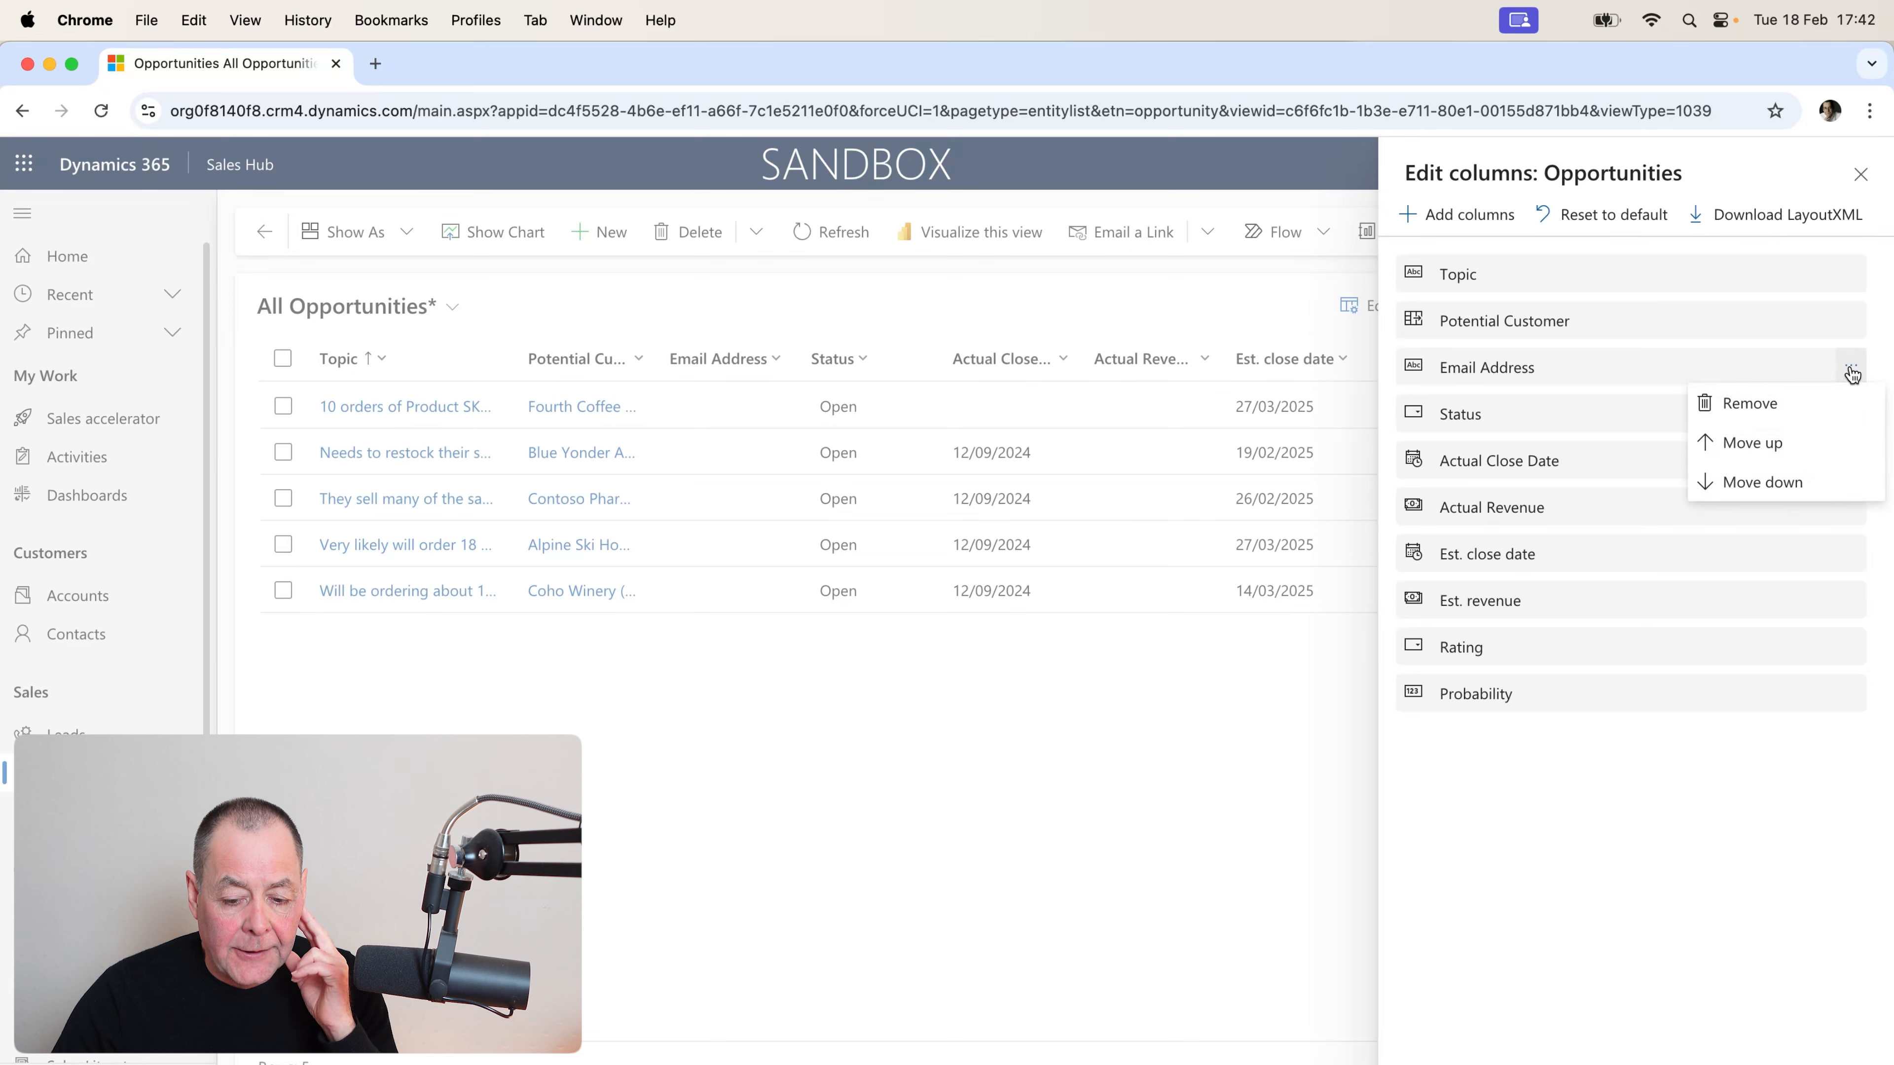
click(1772, 417)
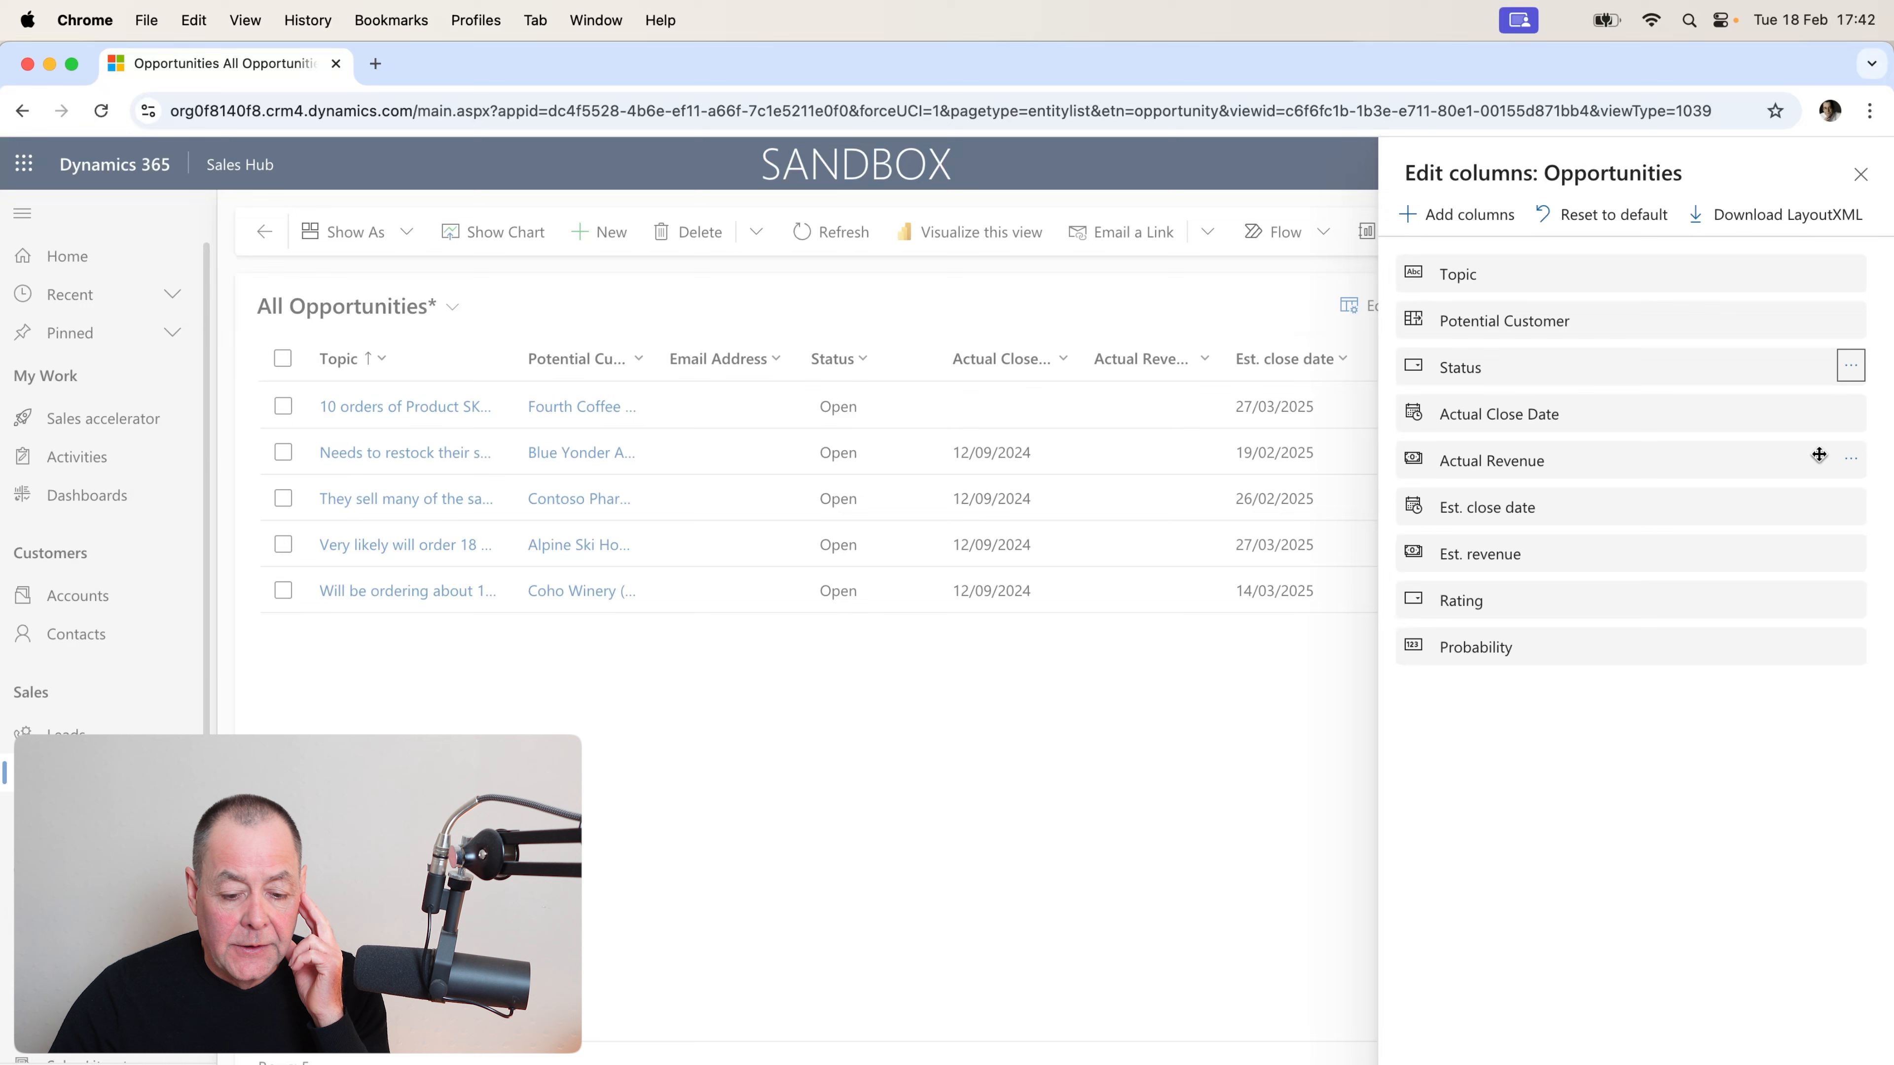
click(1850, 413)
click(1804, 451)
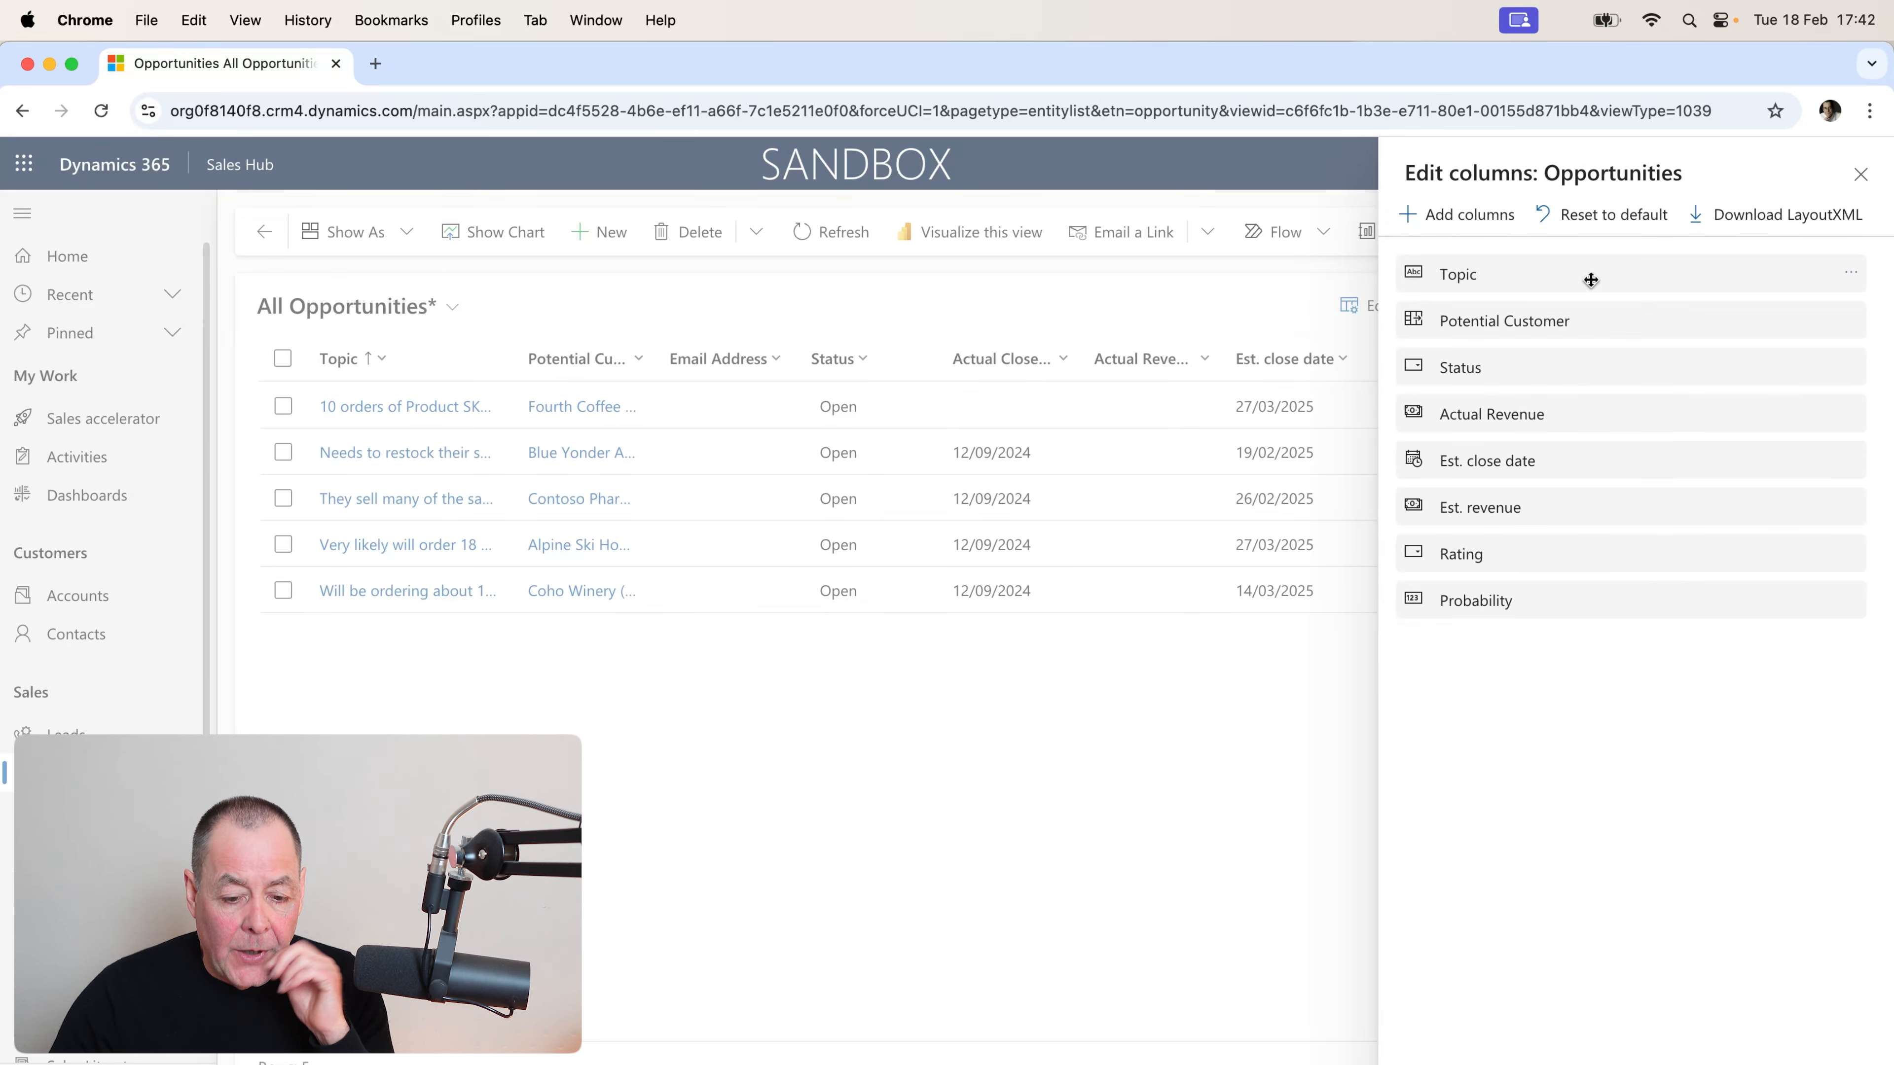
Search the addable fields for 'purchase' and add Purchase Process as a column.
click(1466, 218)
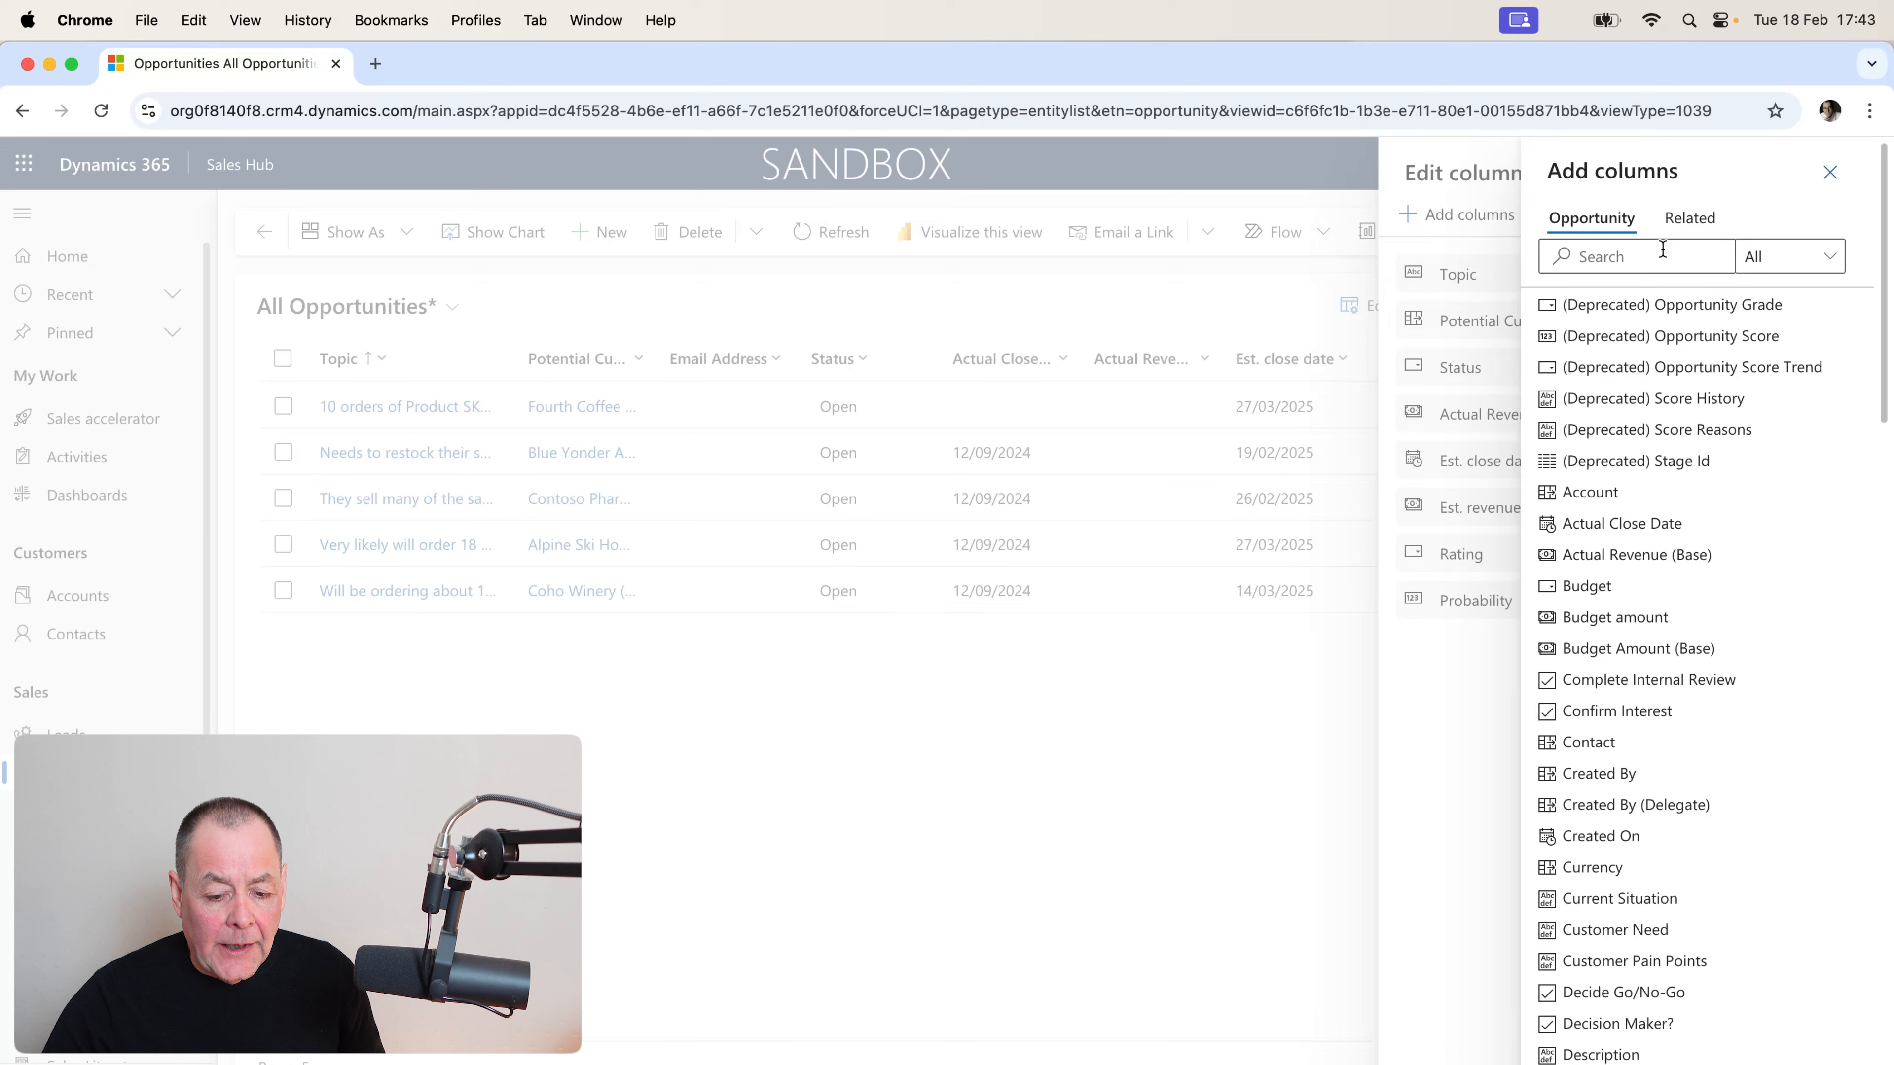
click(1613, 255)
text(p)
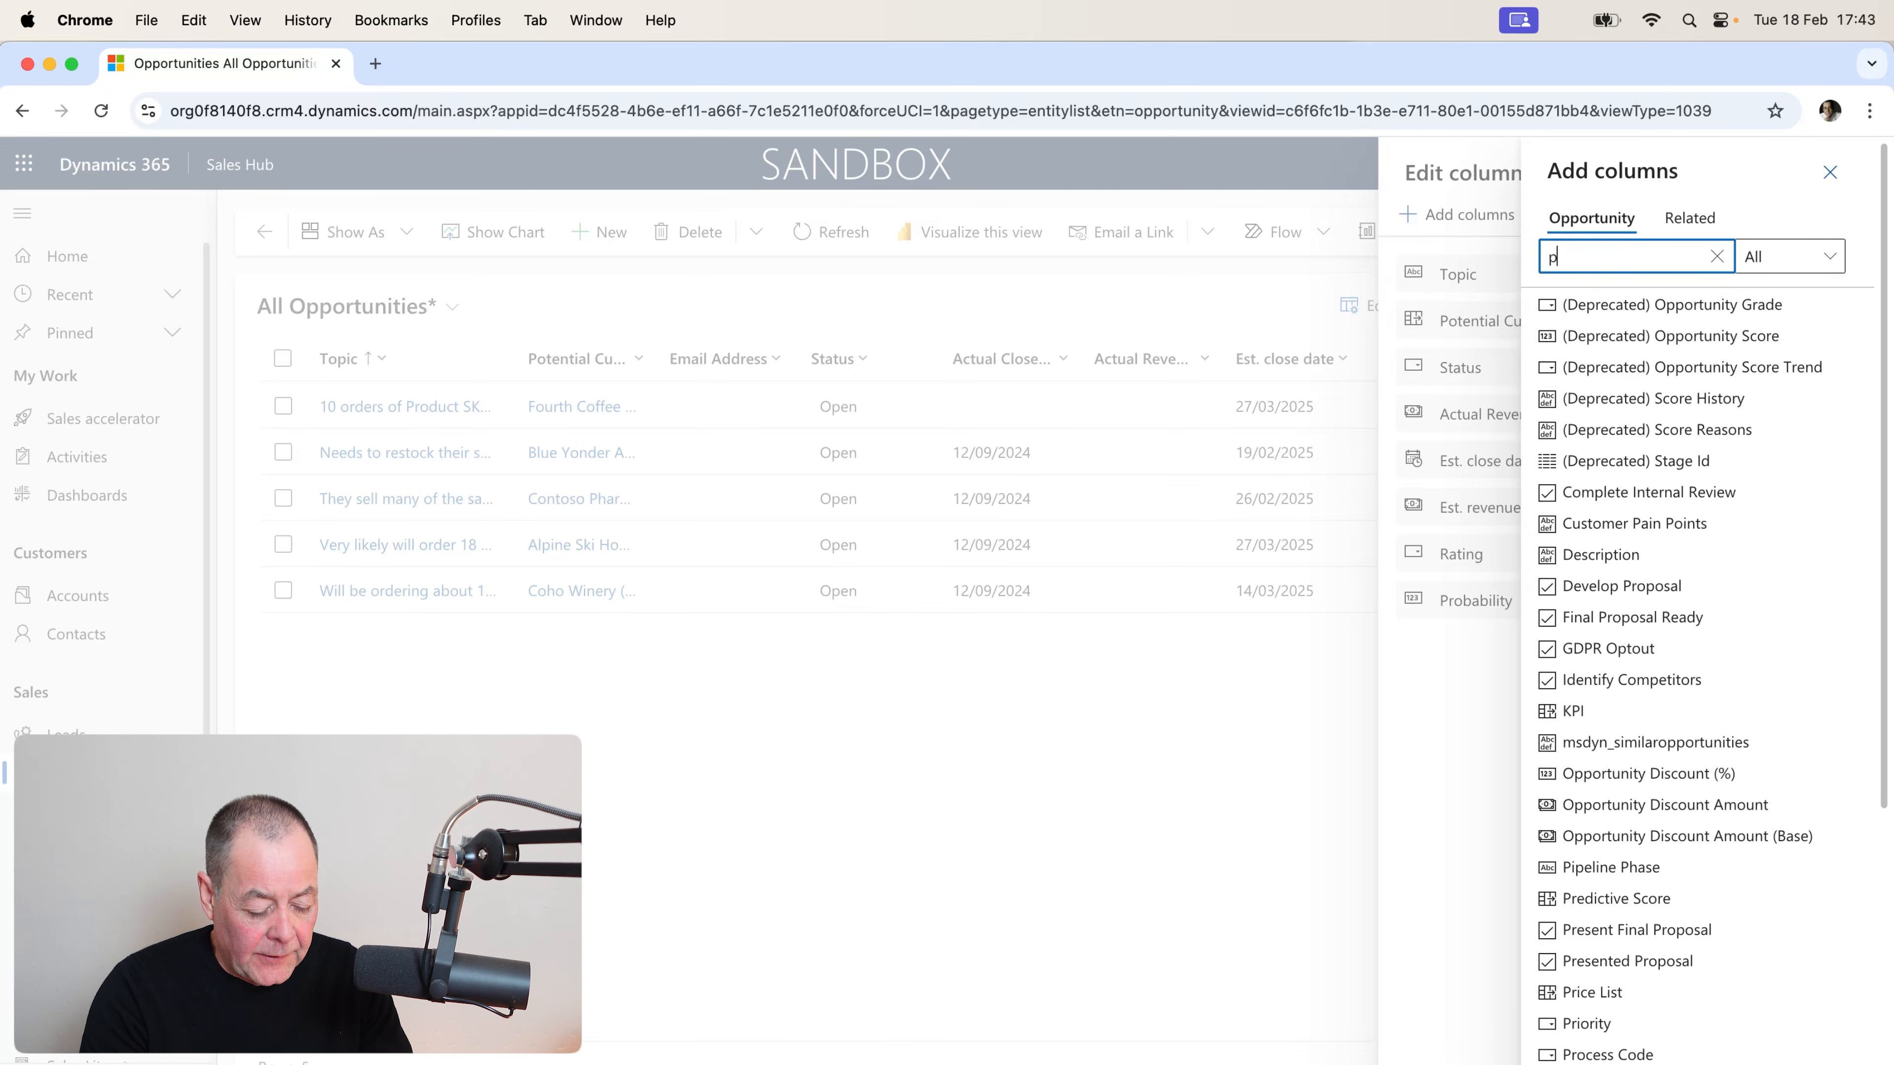
text(urchase)
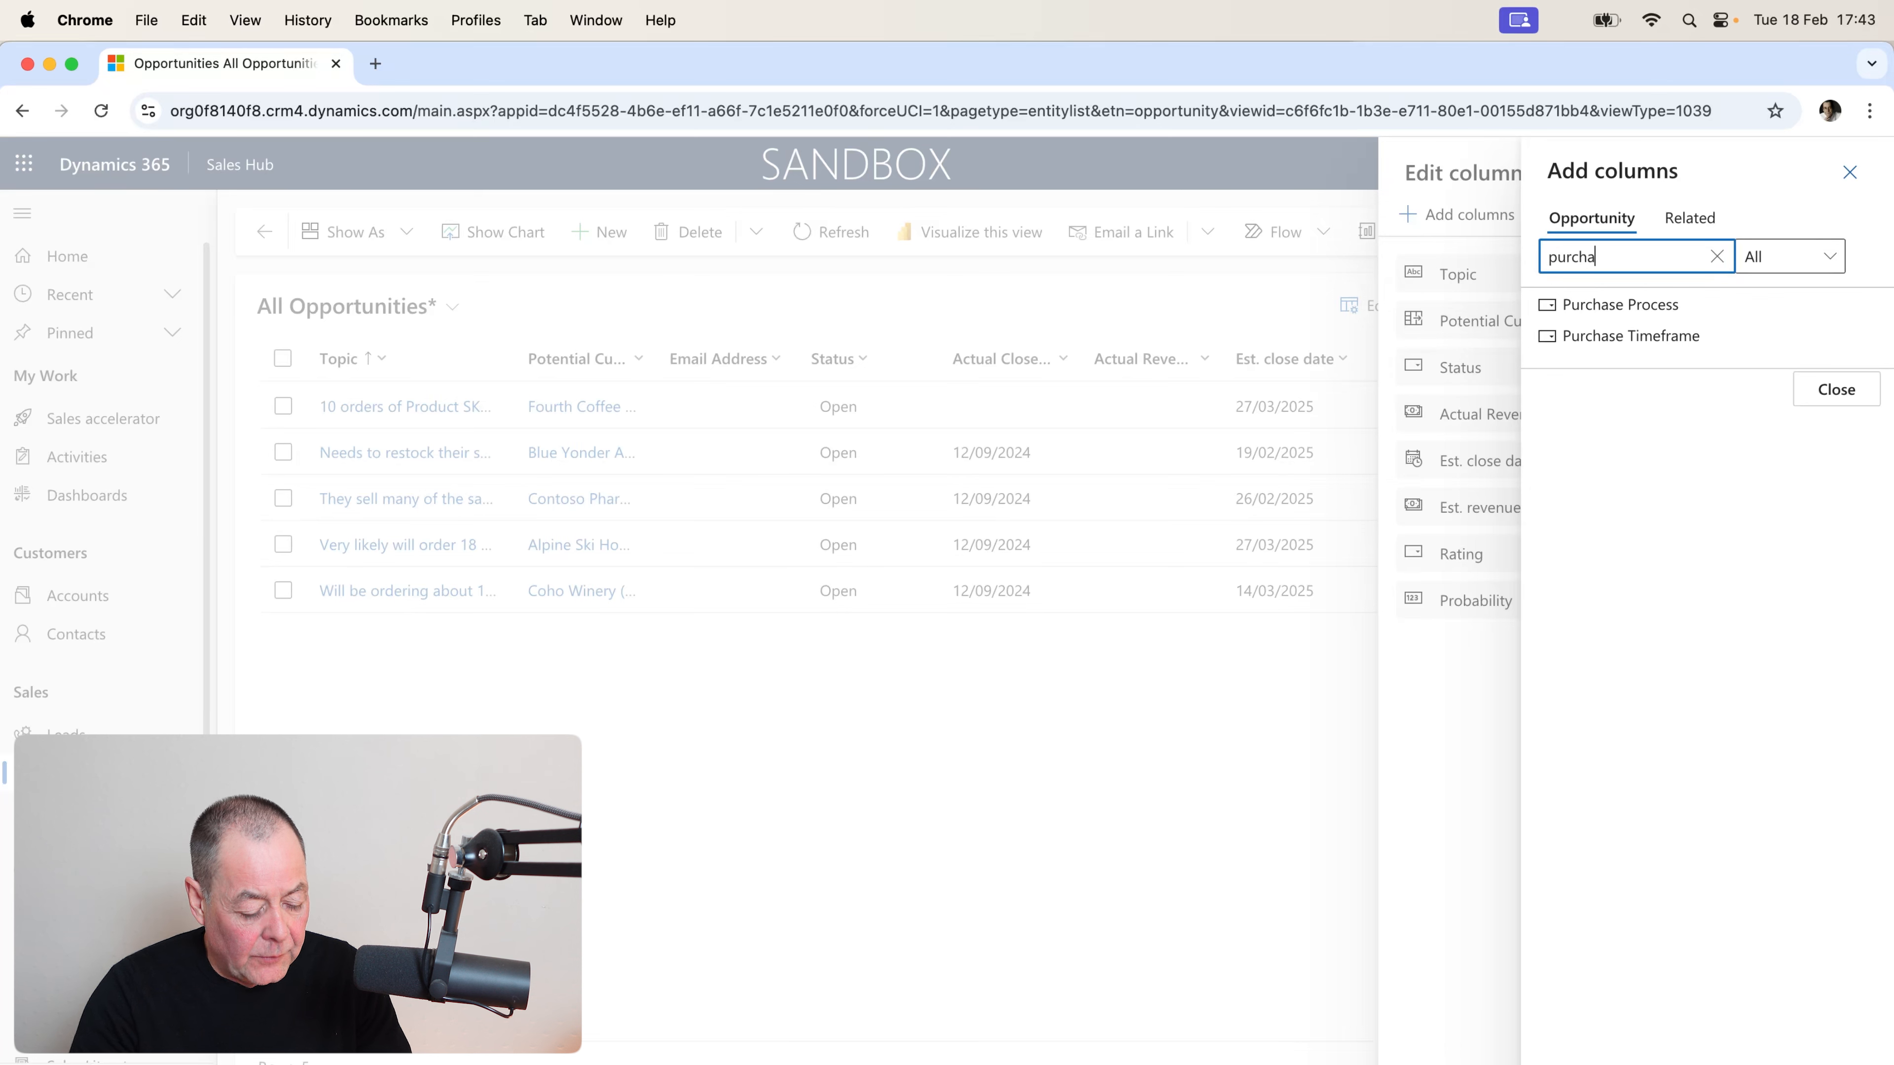
click(1646, 319)
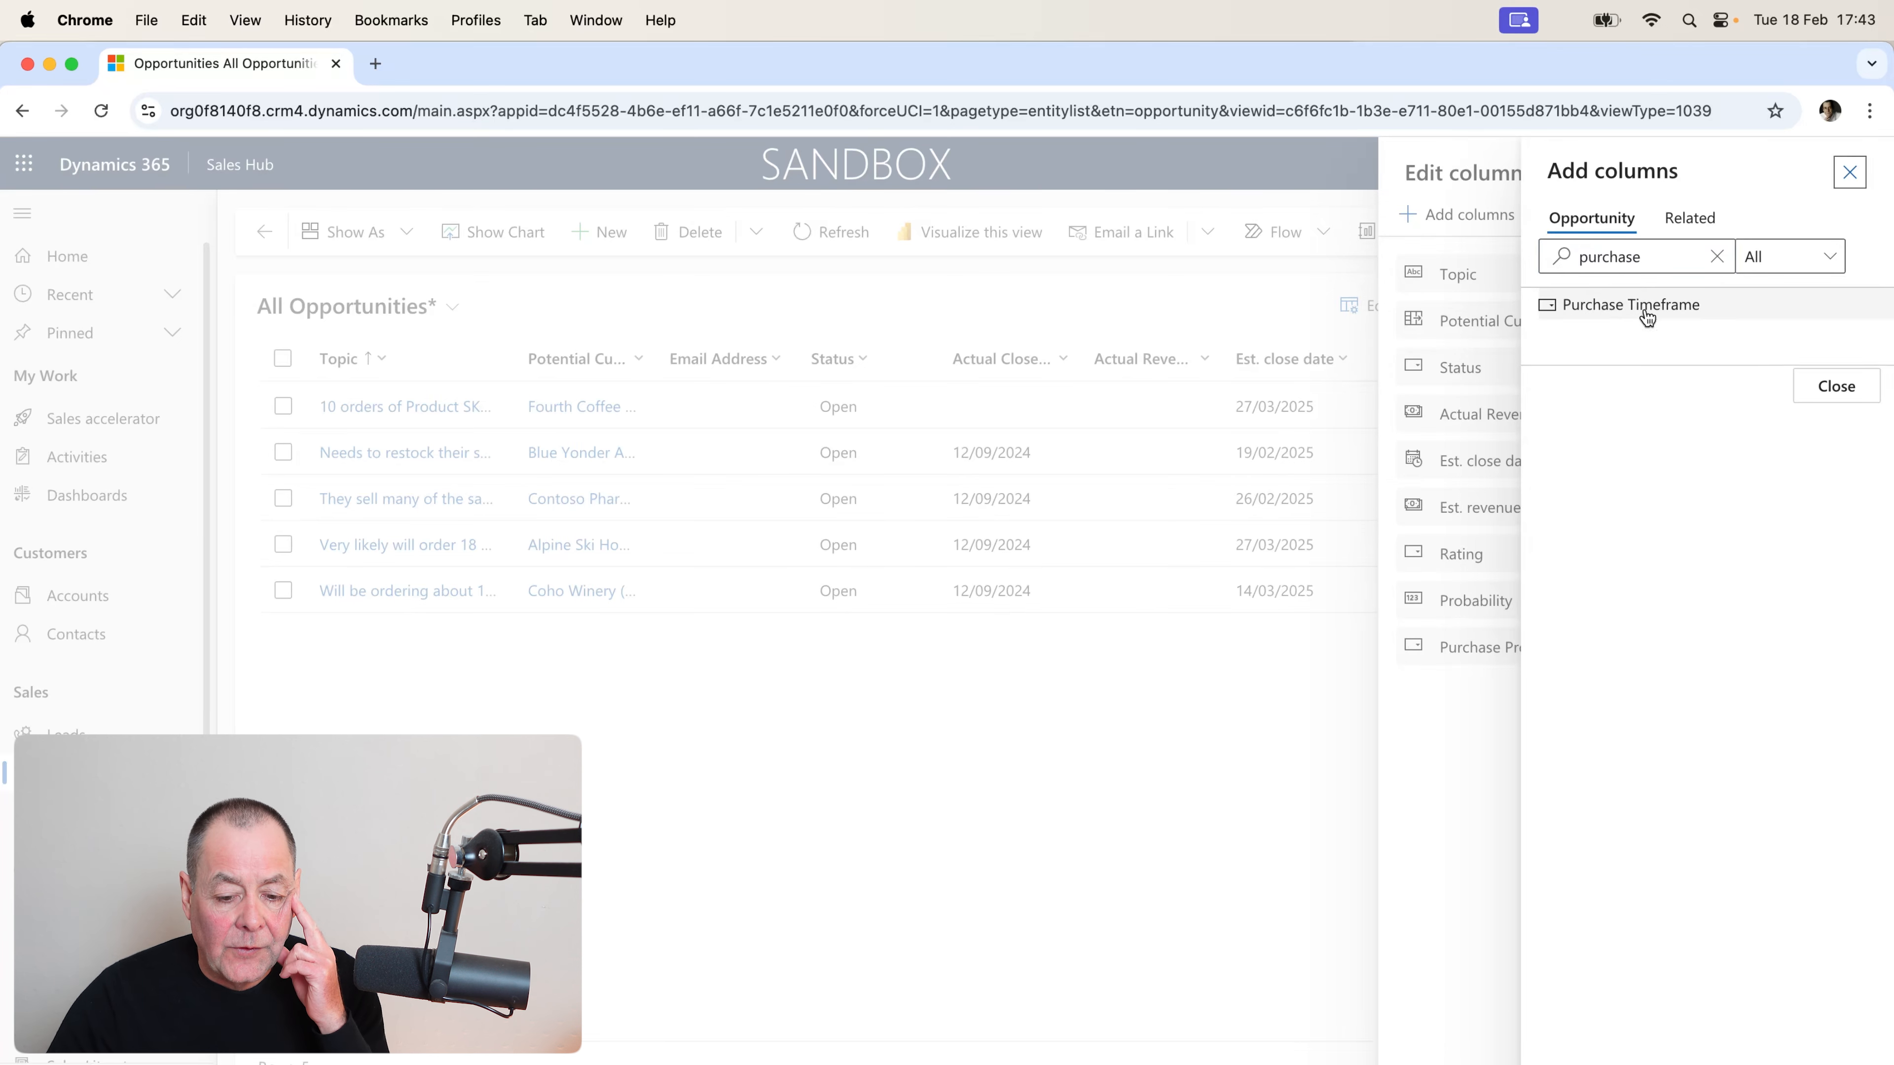
click(1824, 402)
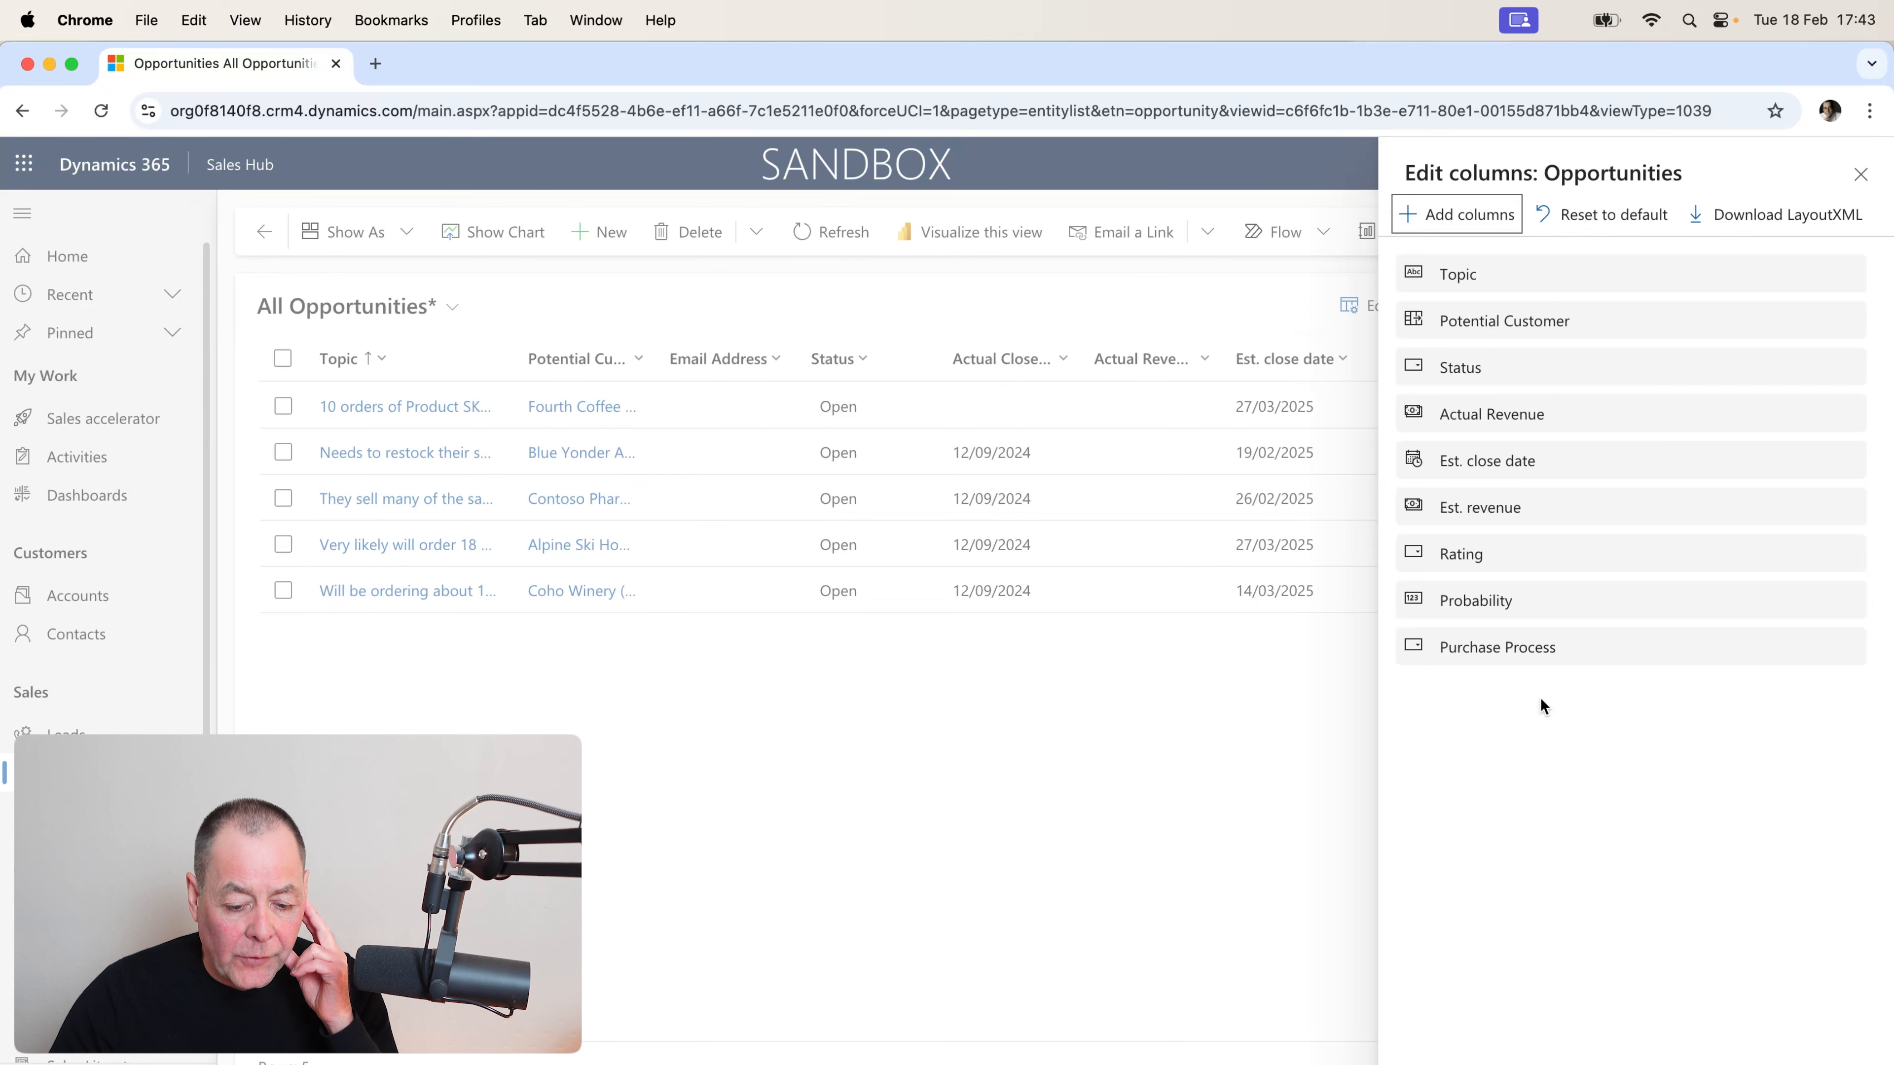
Apply the column edits and drag the Est. close date column right after Topic.
click(1683, 1061)
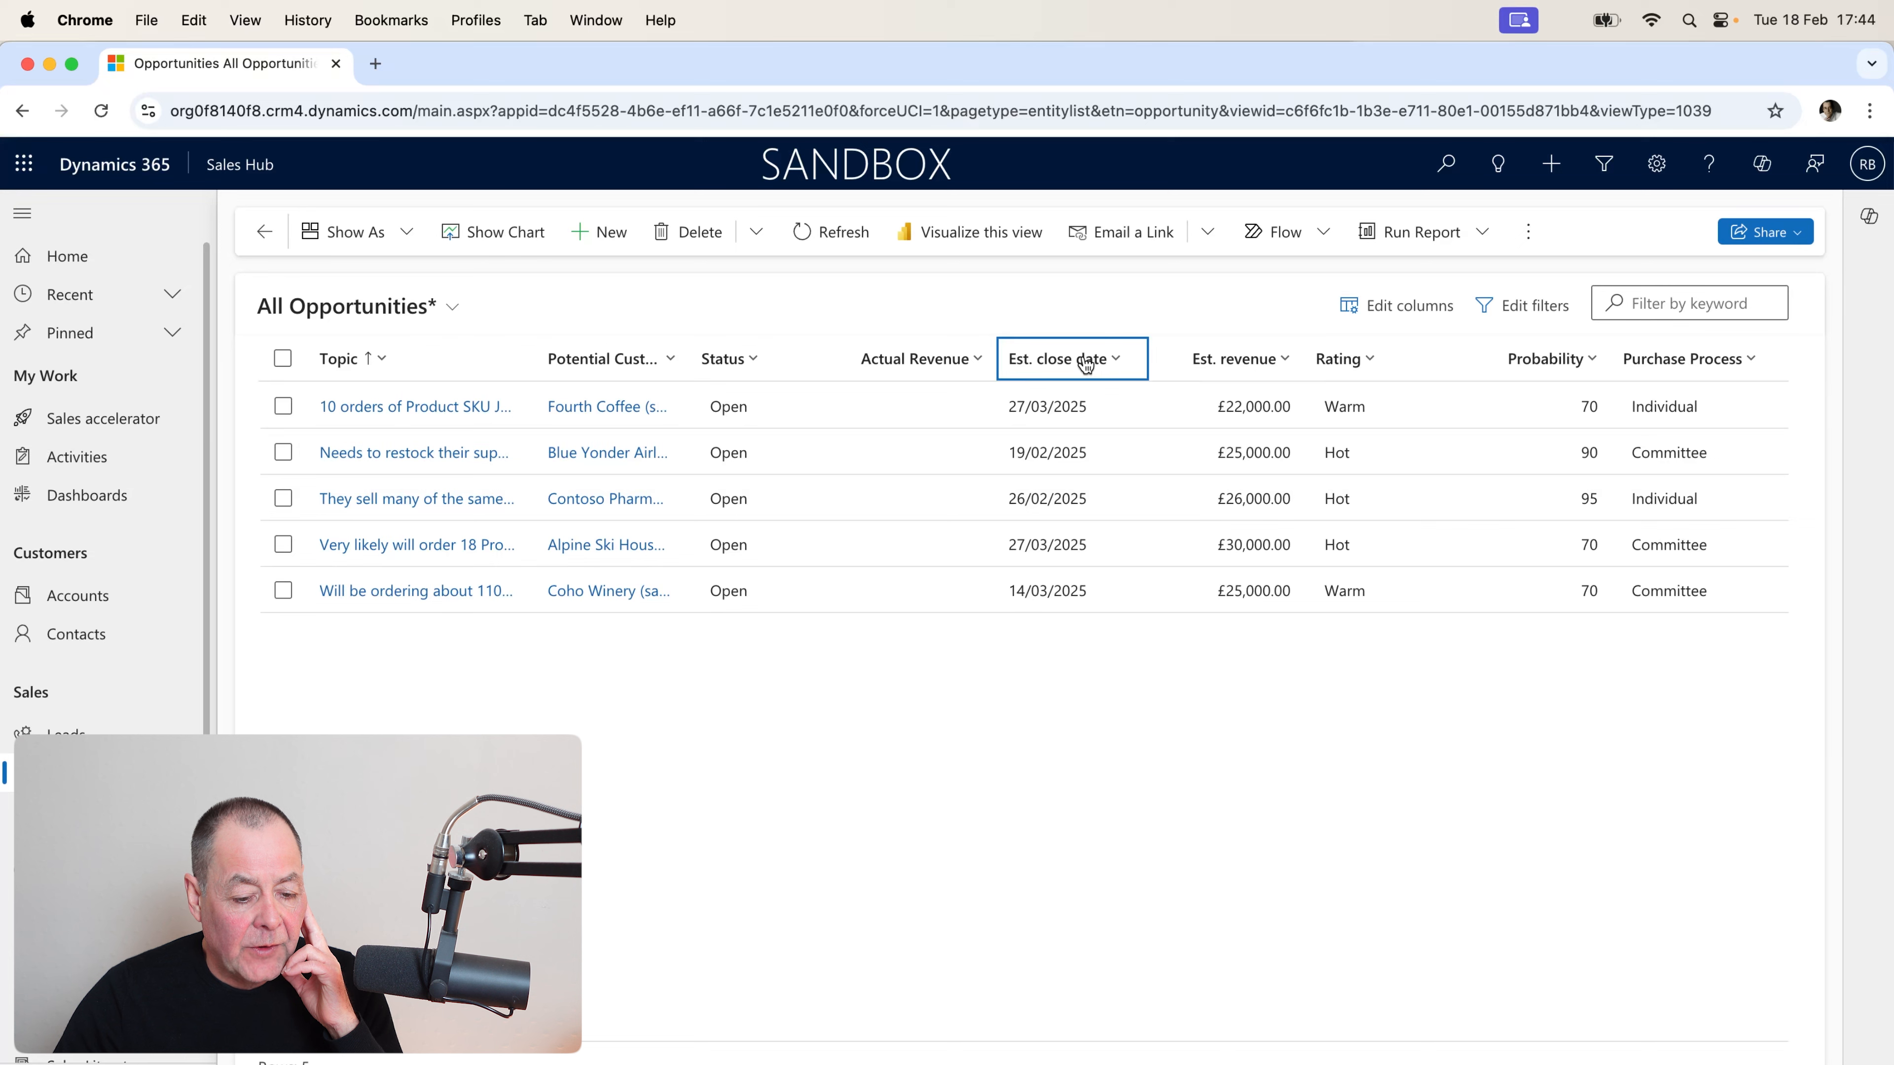
drag(1085, 364, 550, 352)
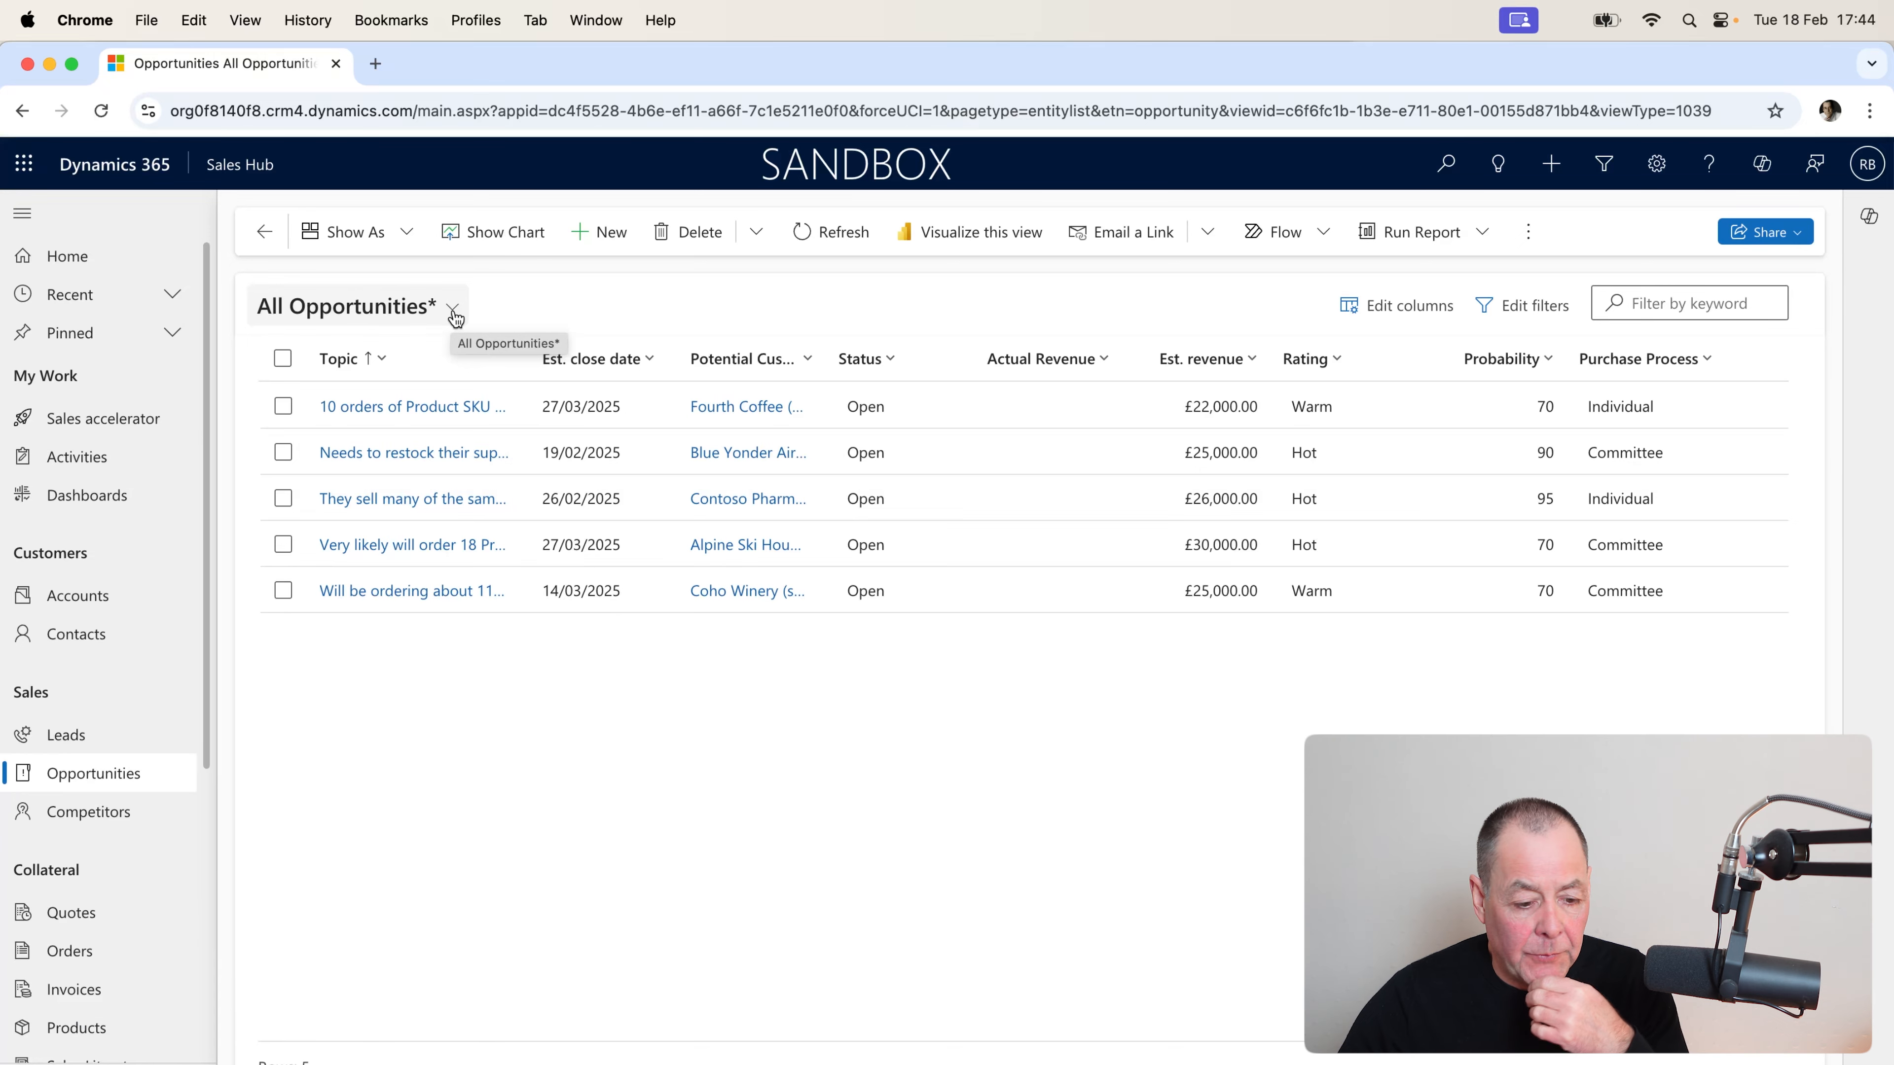
Save the layout with Save as new view, replacing the prefilled name with 'Richard Test View'.
click(454, 315)
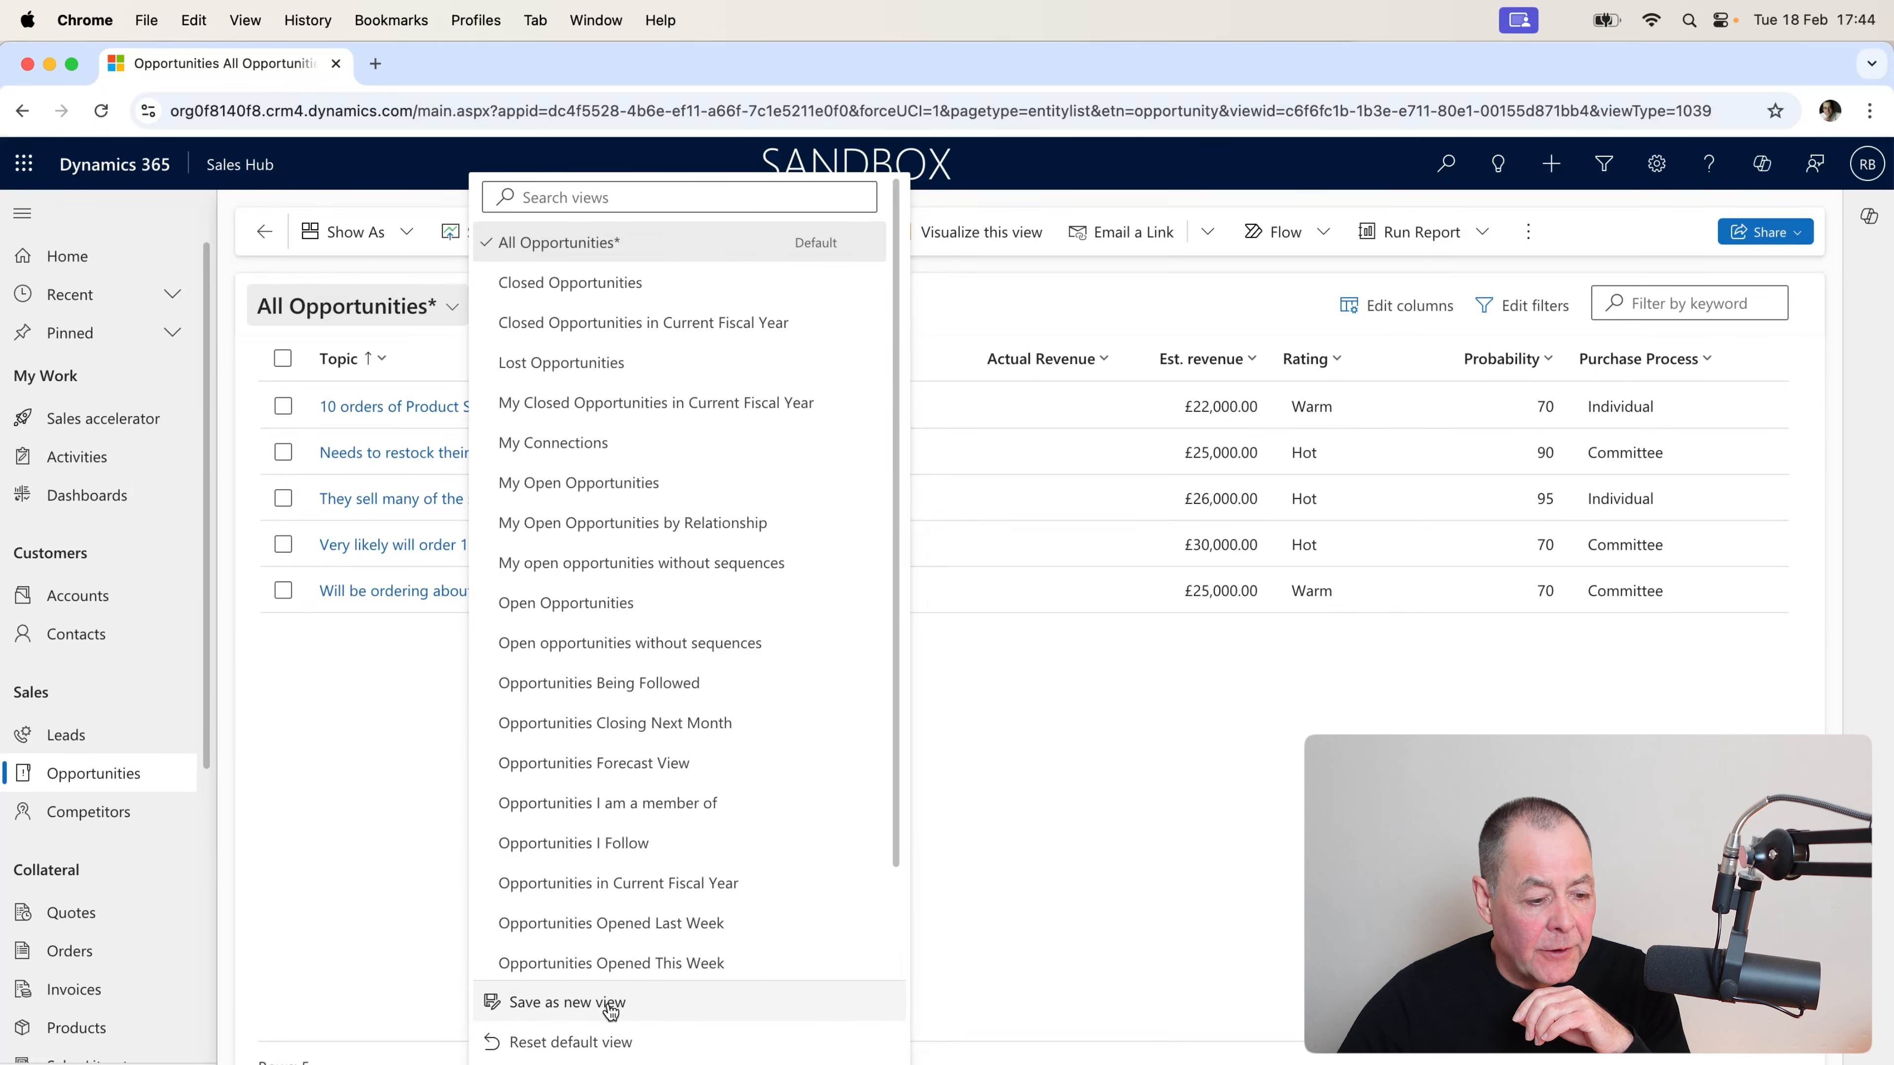
click(610, 1002)
drag(1084, 586, 905, 588)
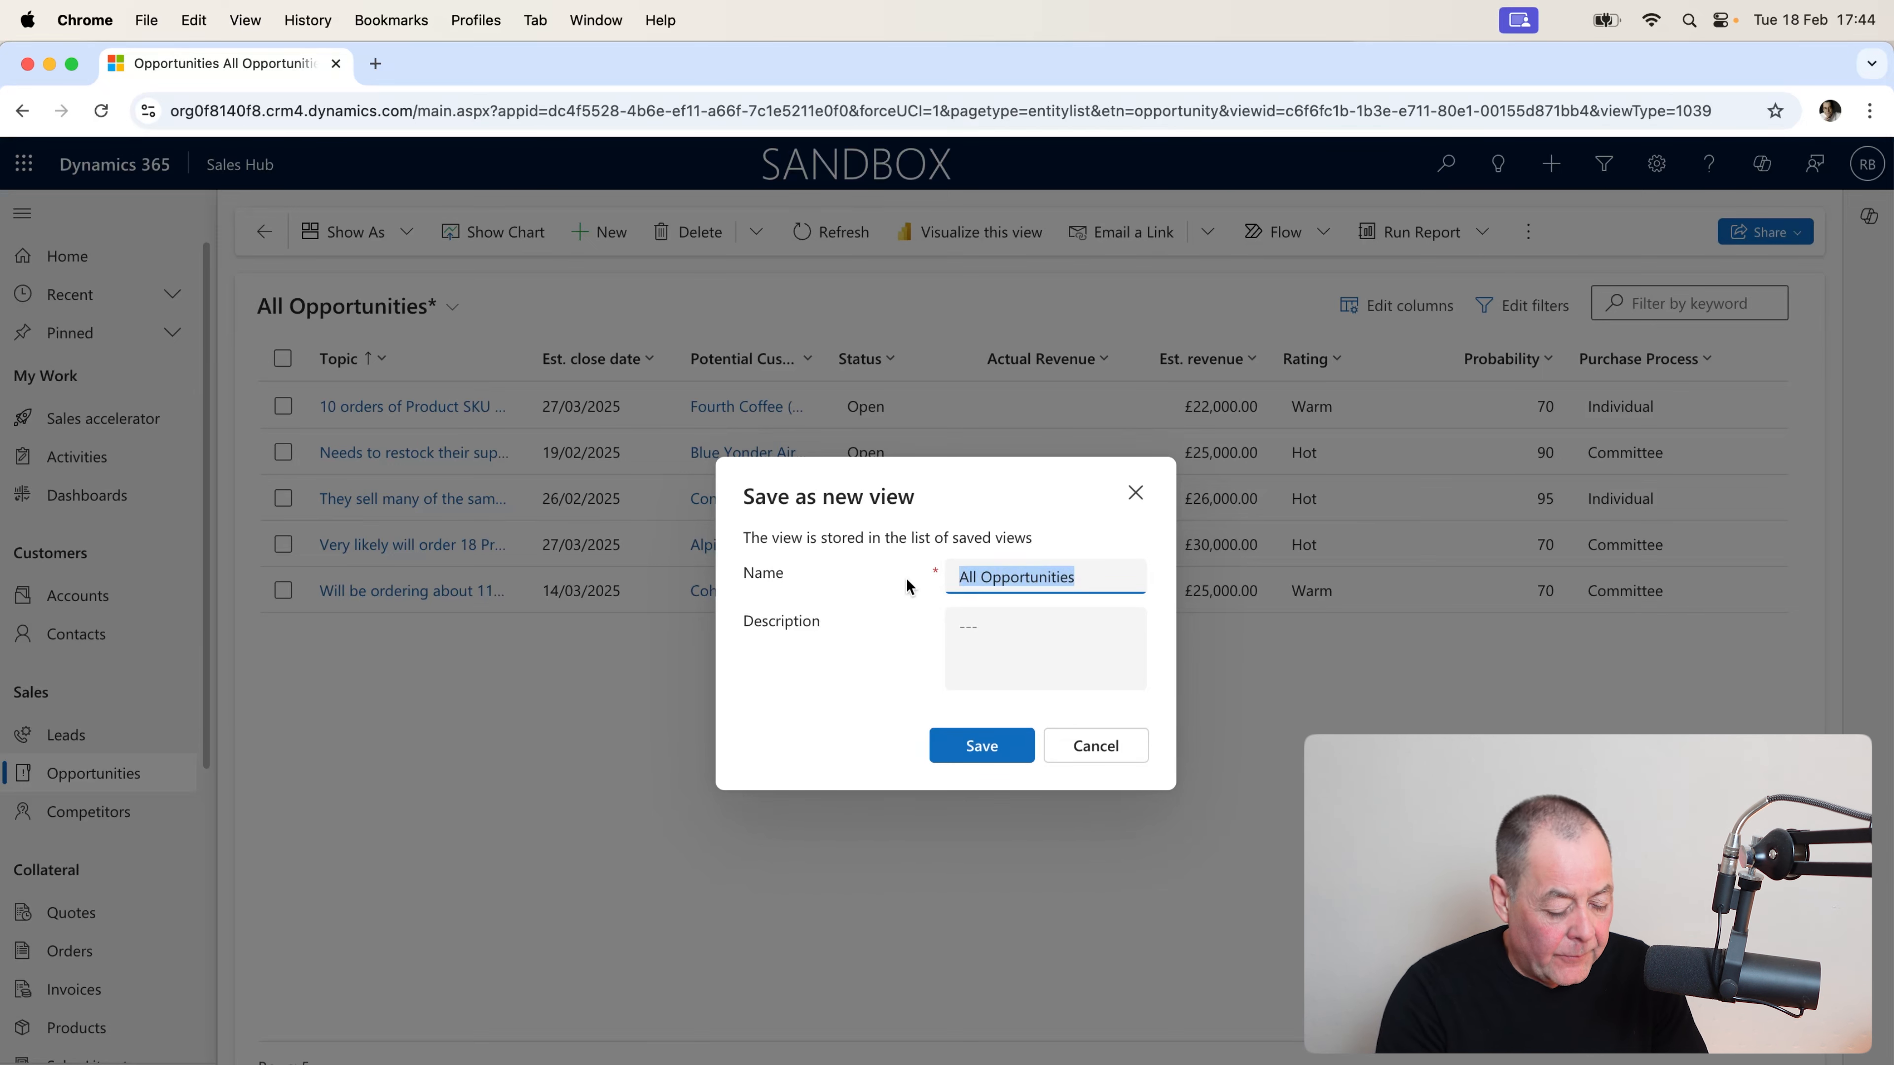
text(Richard Test View)
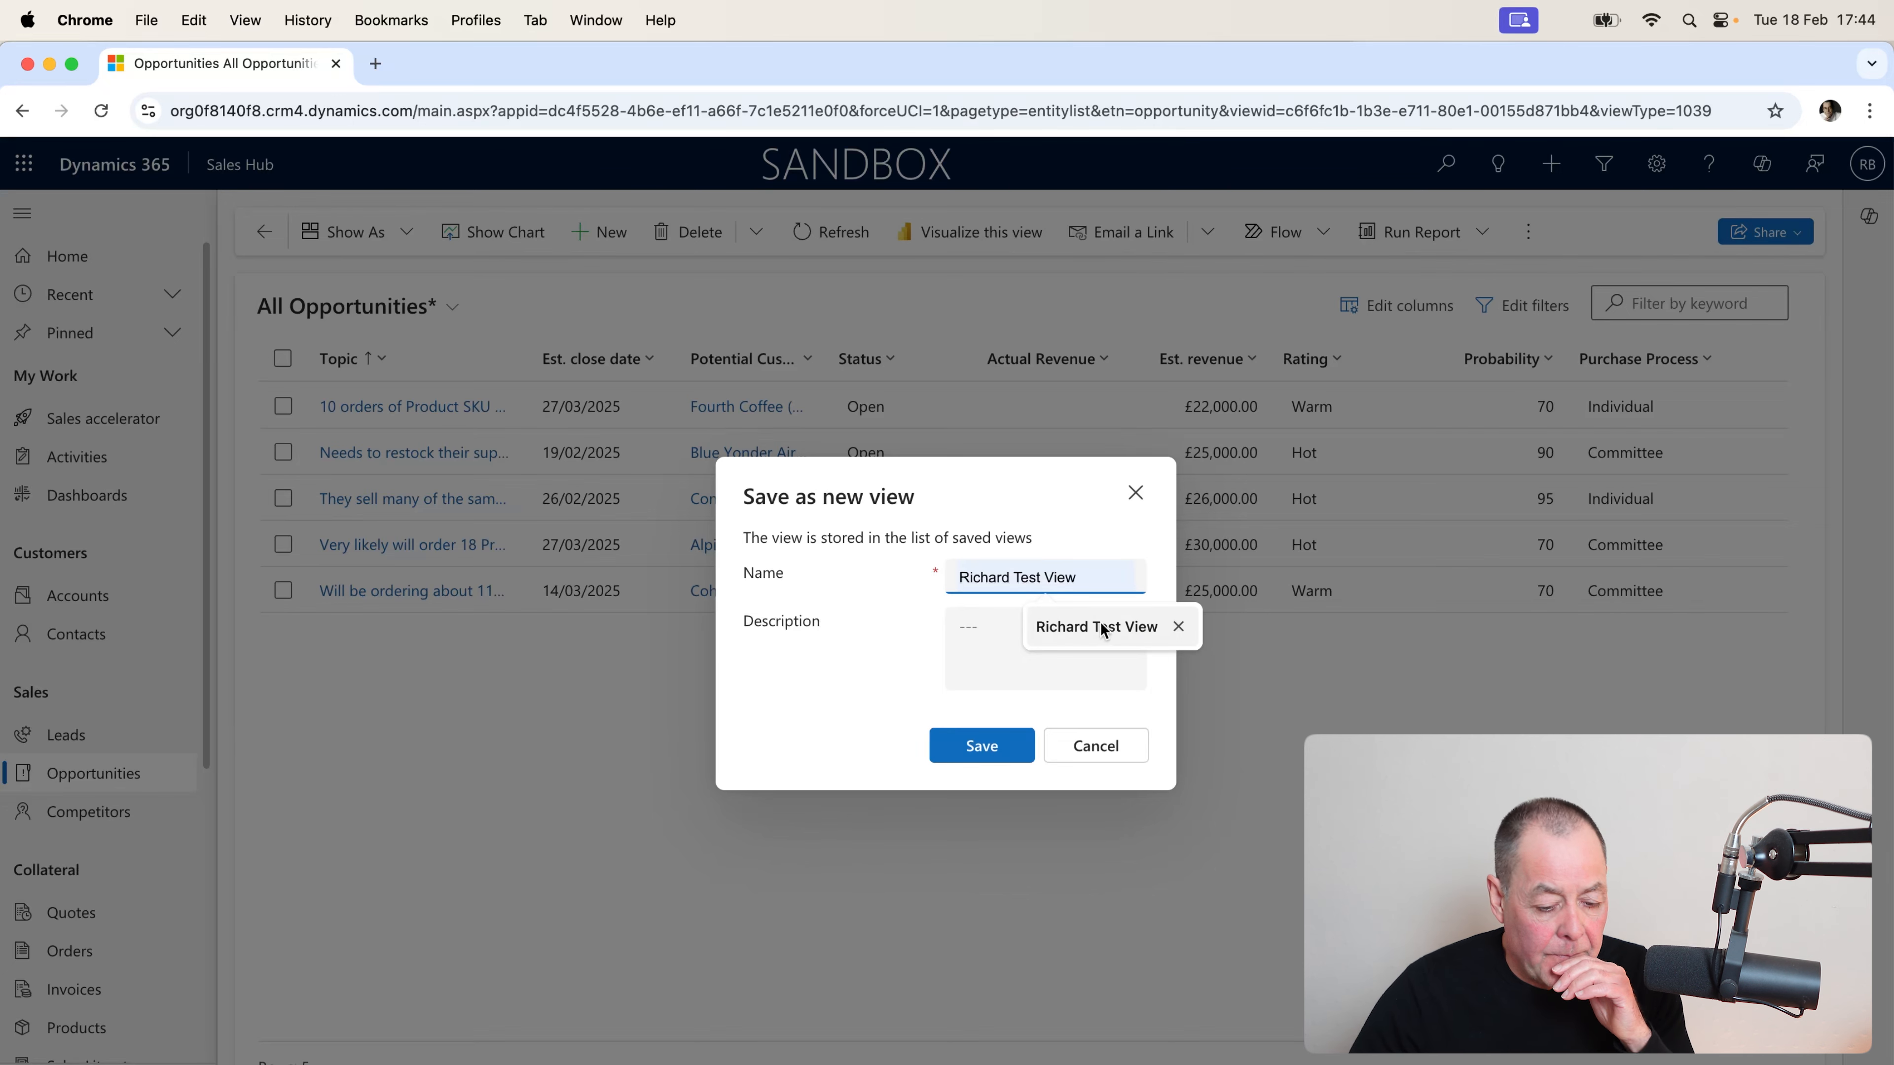
click(1096, 627)
click(1000, 740)
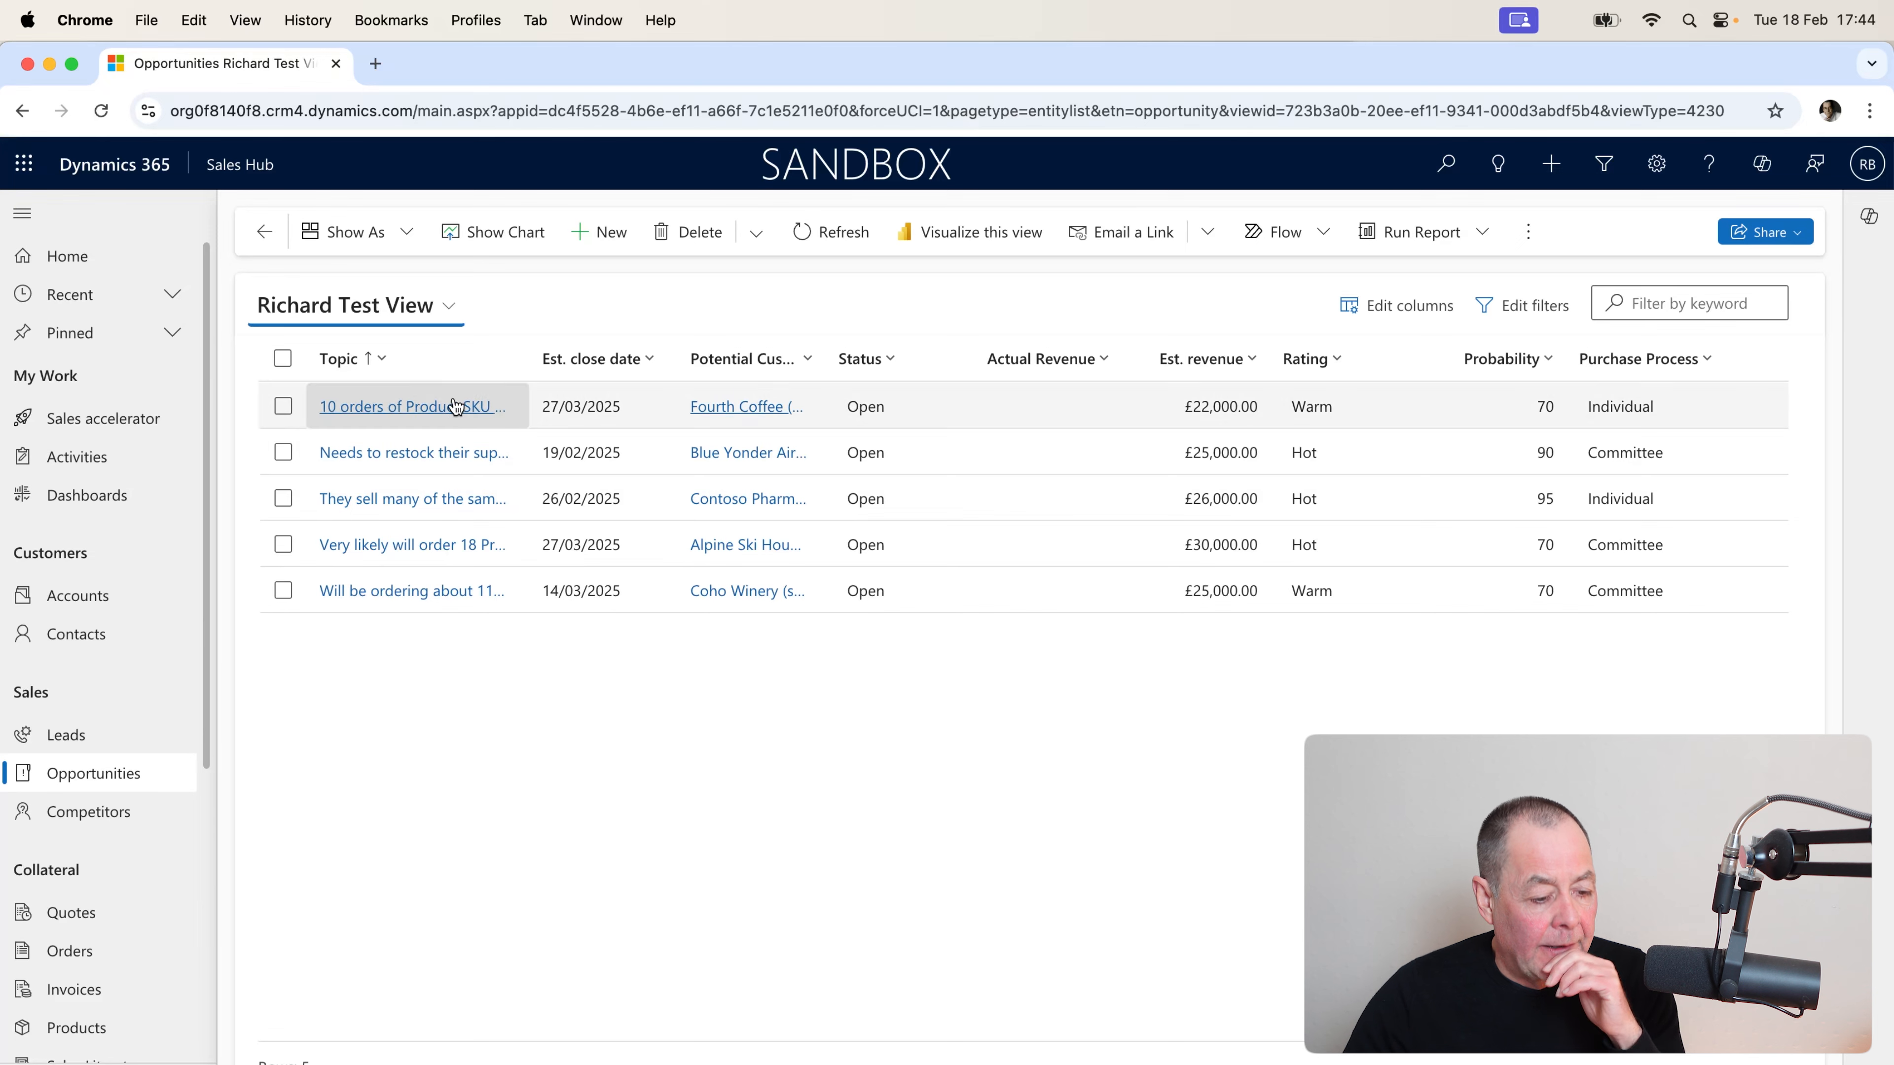
Check the views list for the new view, then go to Dashboards to reach Richard's Test Dashboard.
click(456, 312)
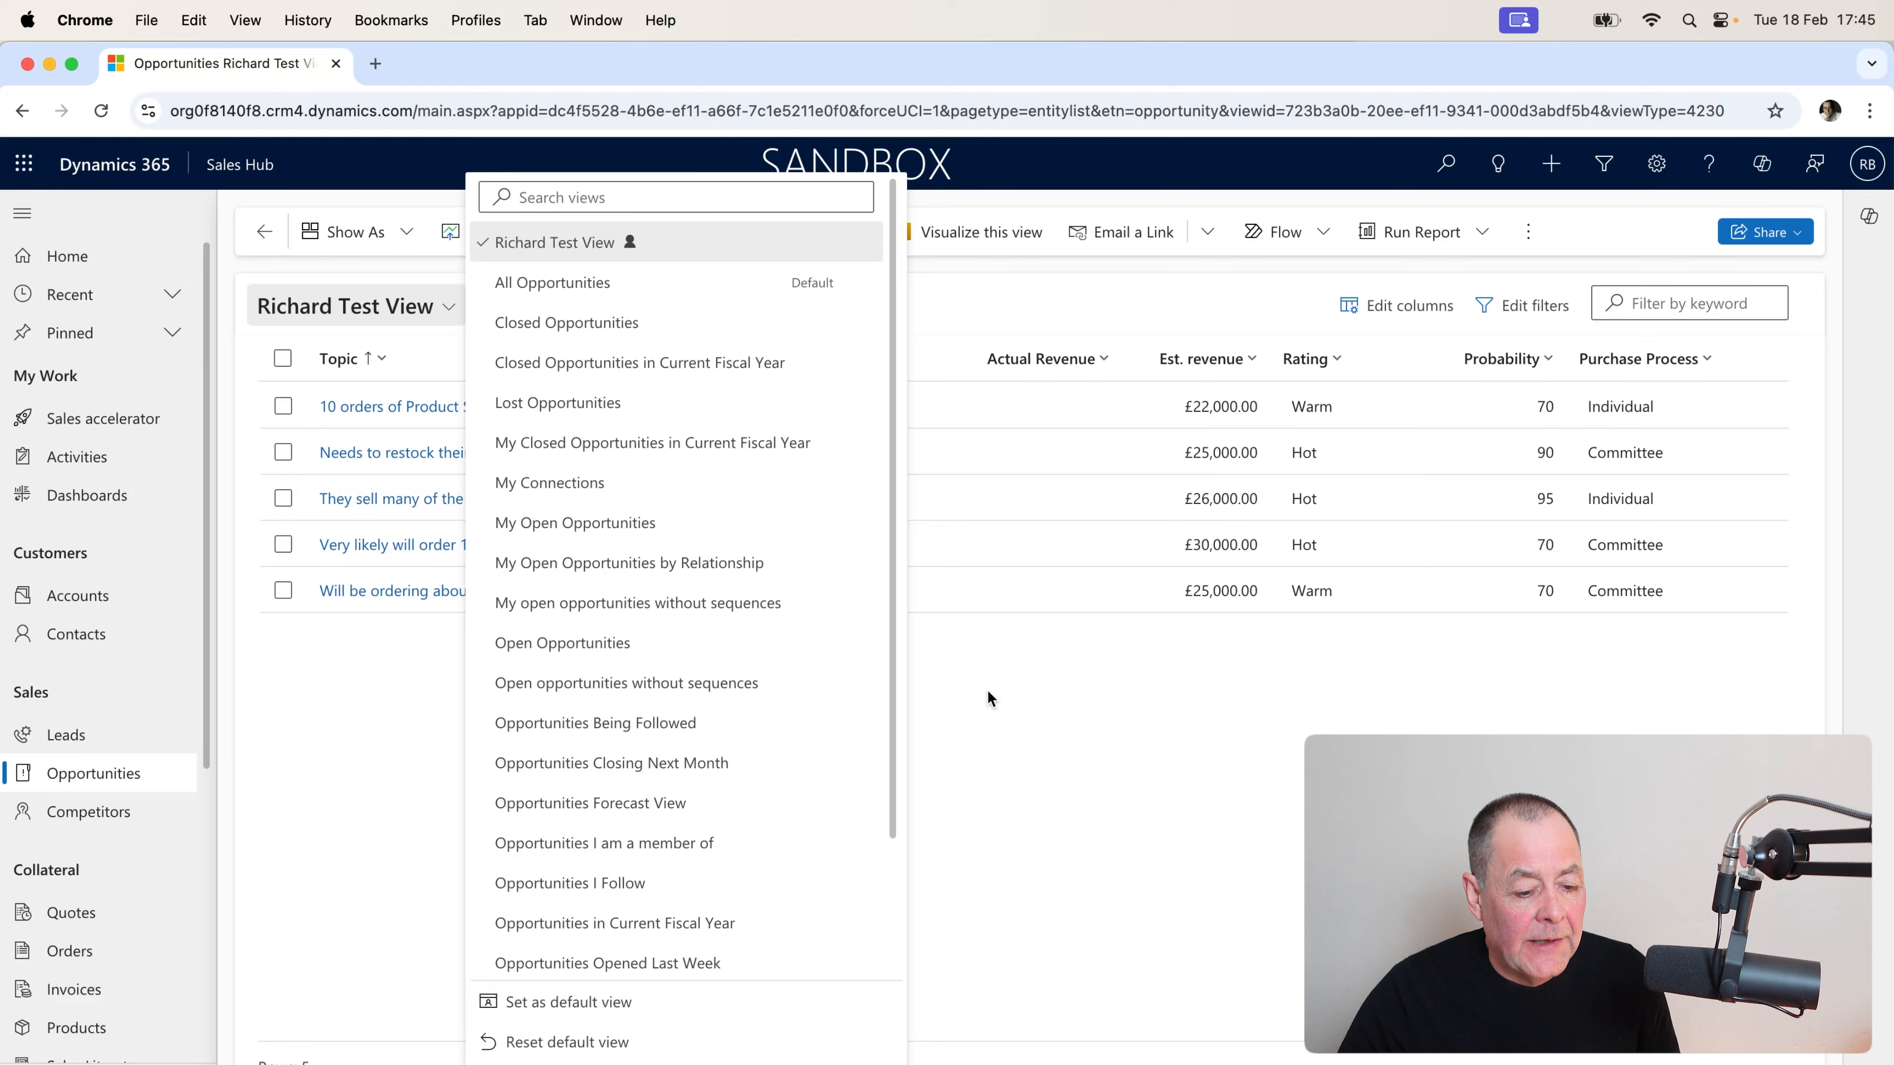
click(1012, 709)
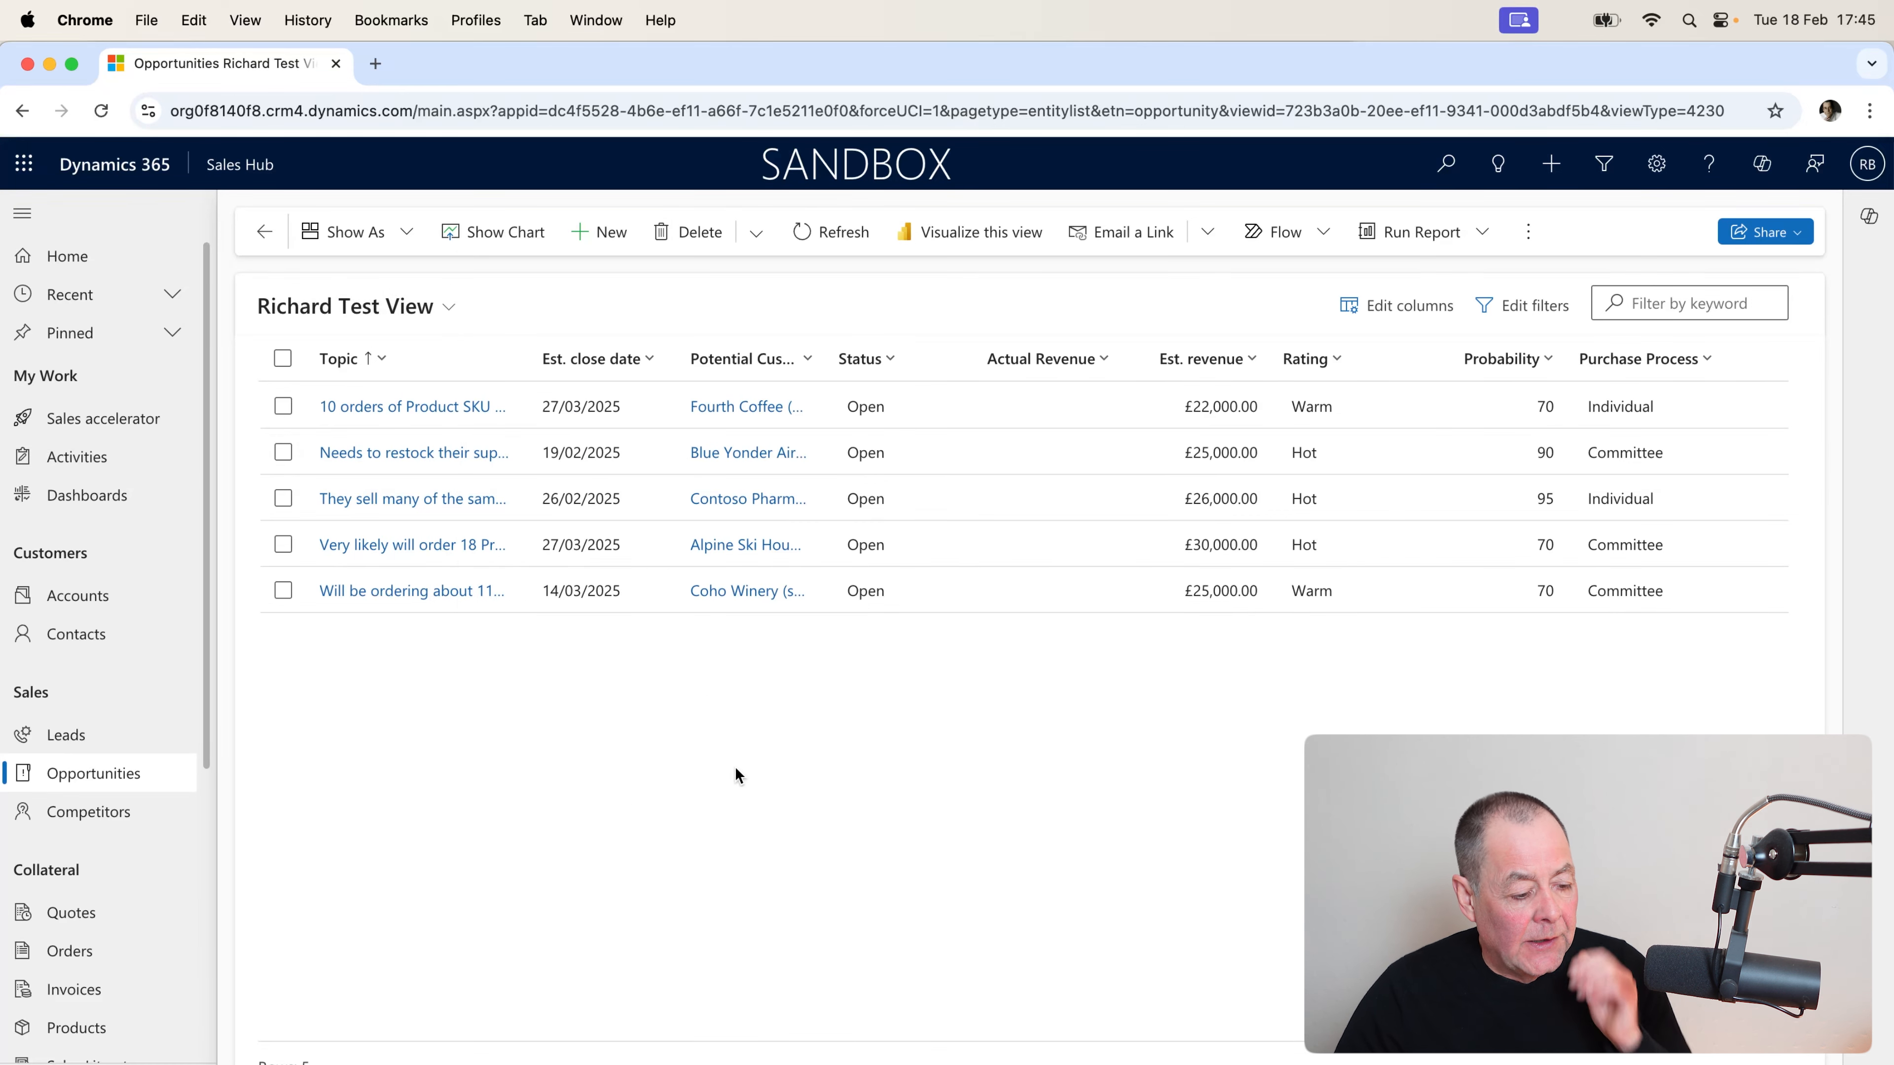
click(82, 511)
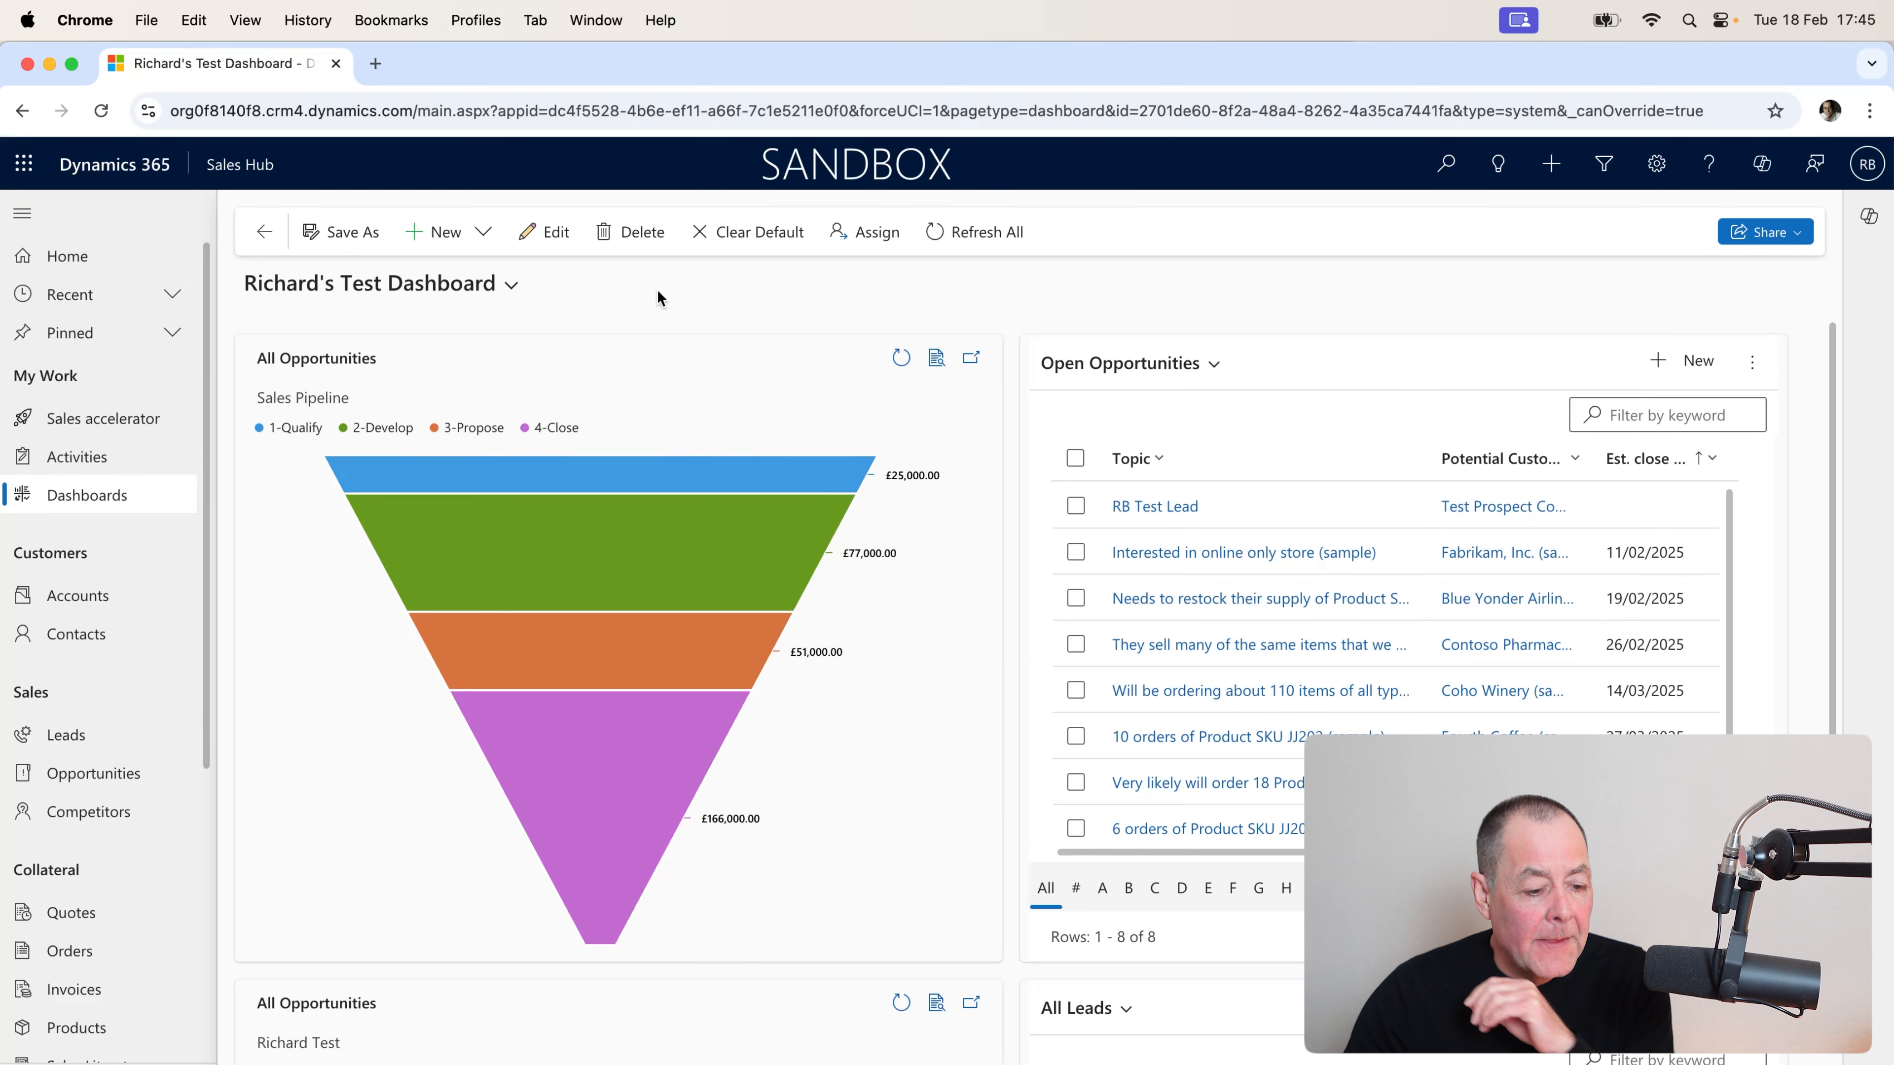
Edit the dashboard, set the Opportunities list's default view to Richard Test View, and save the dashboard.
click(553, 246)
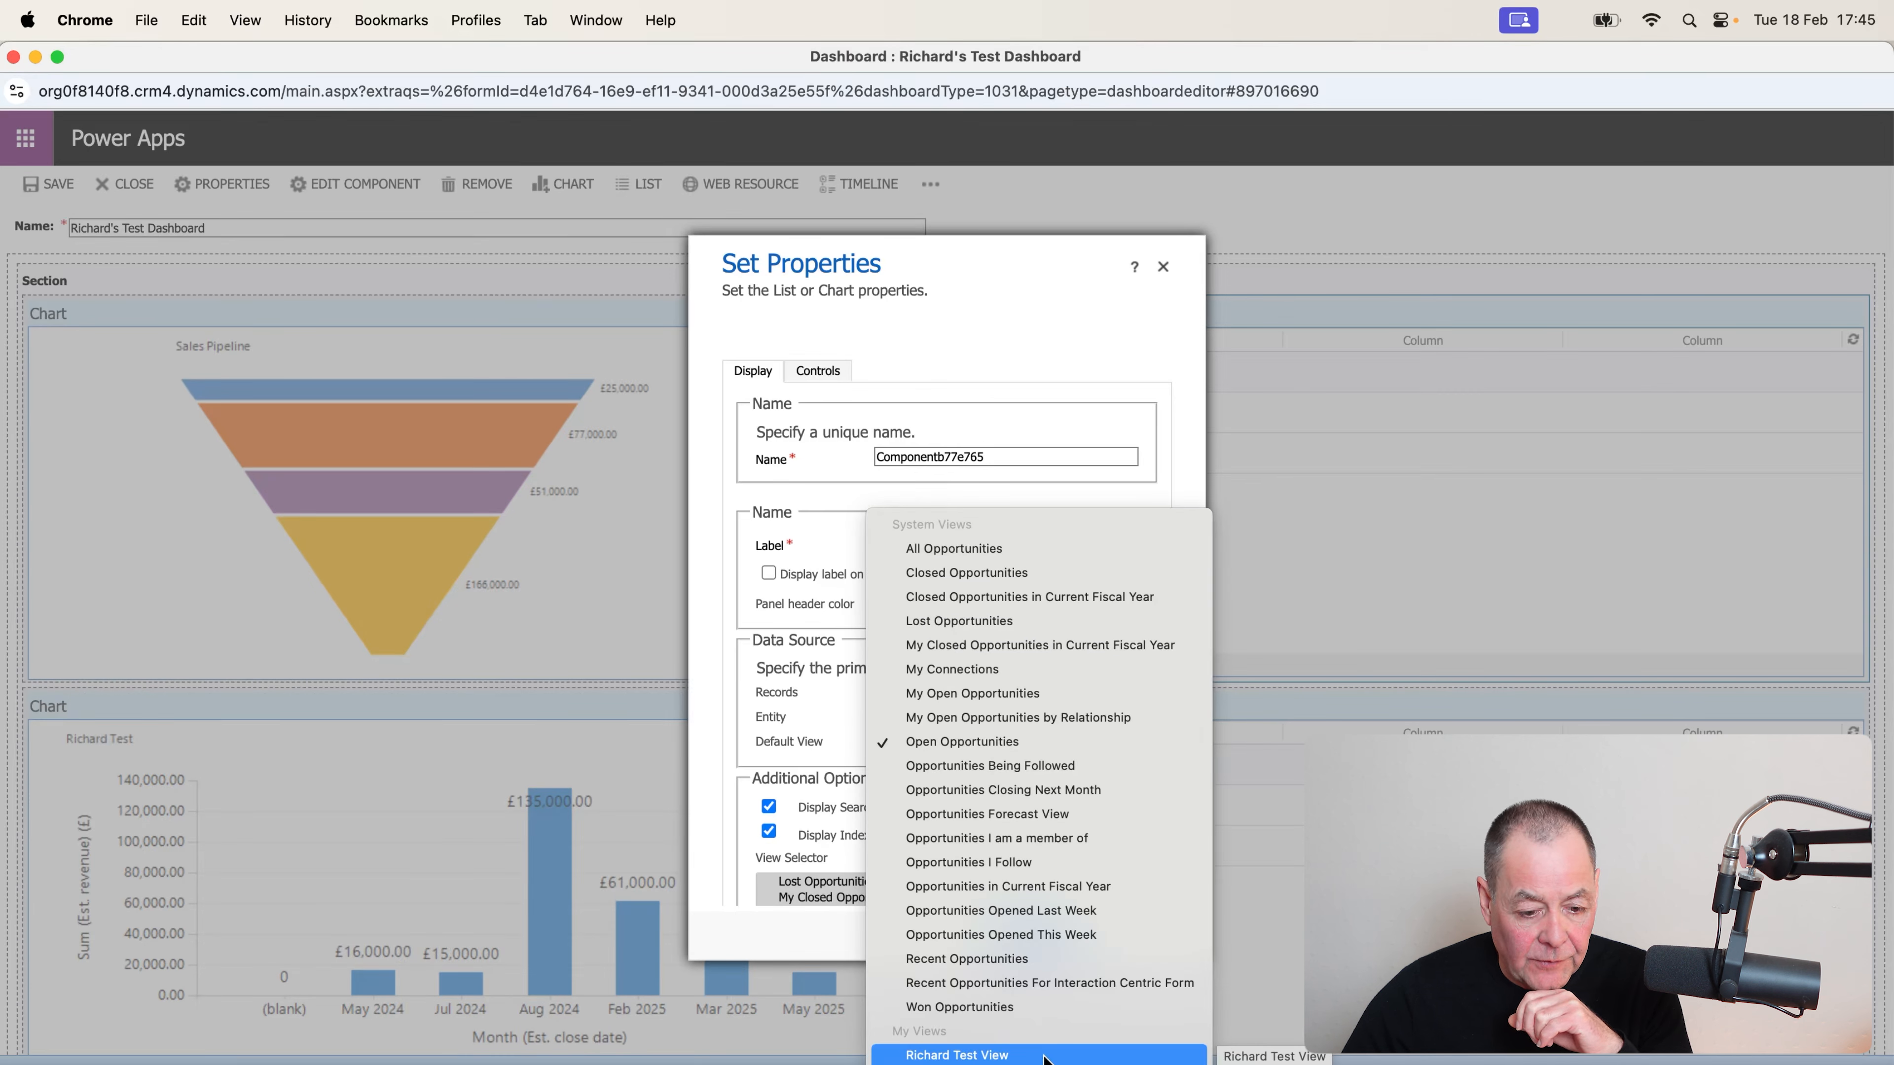
click(1046, 1056)
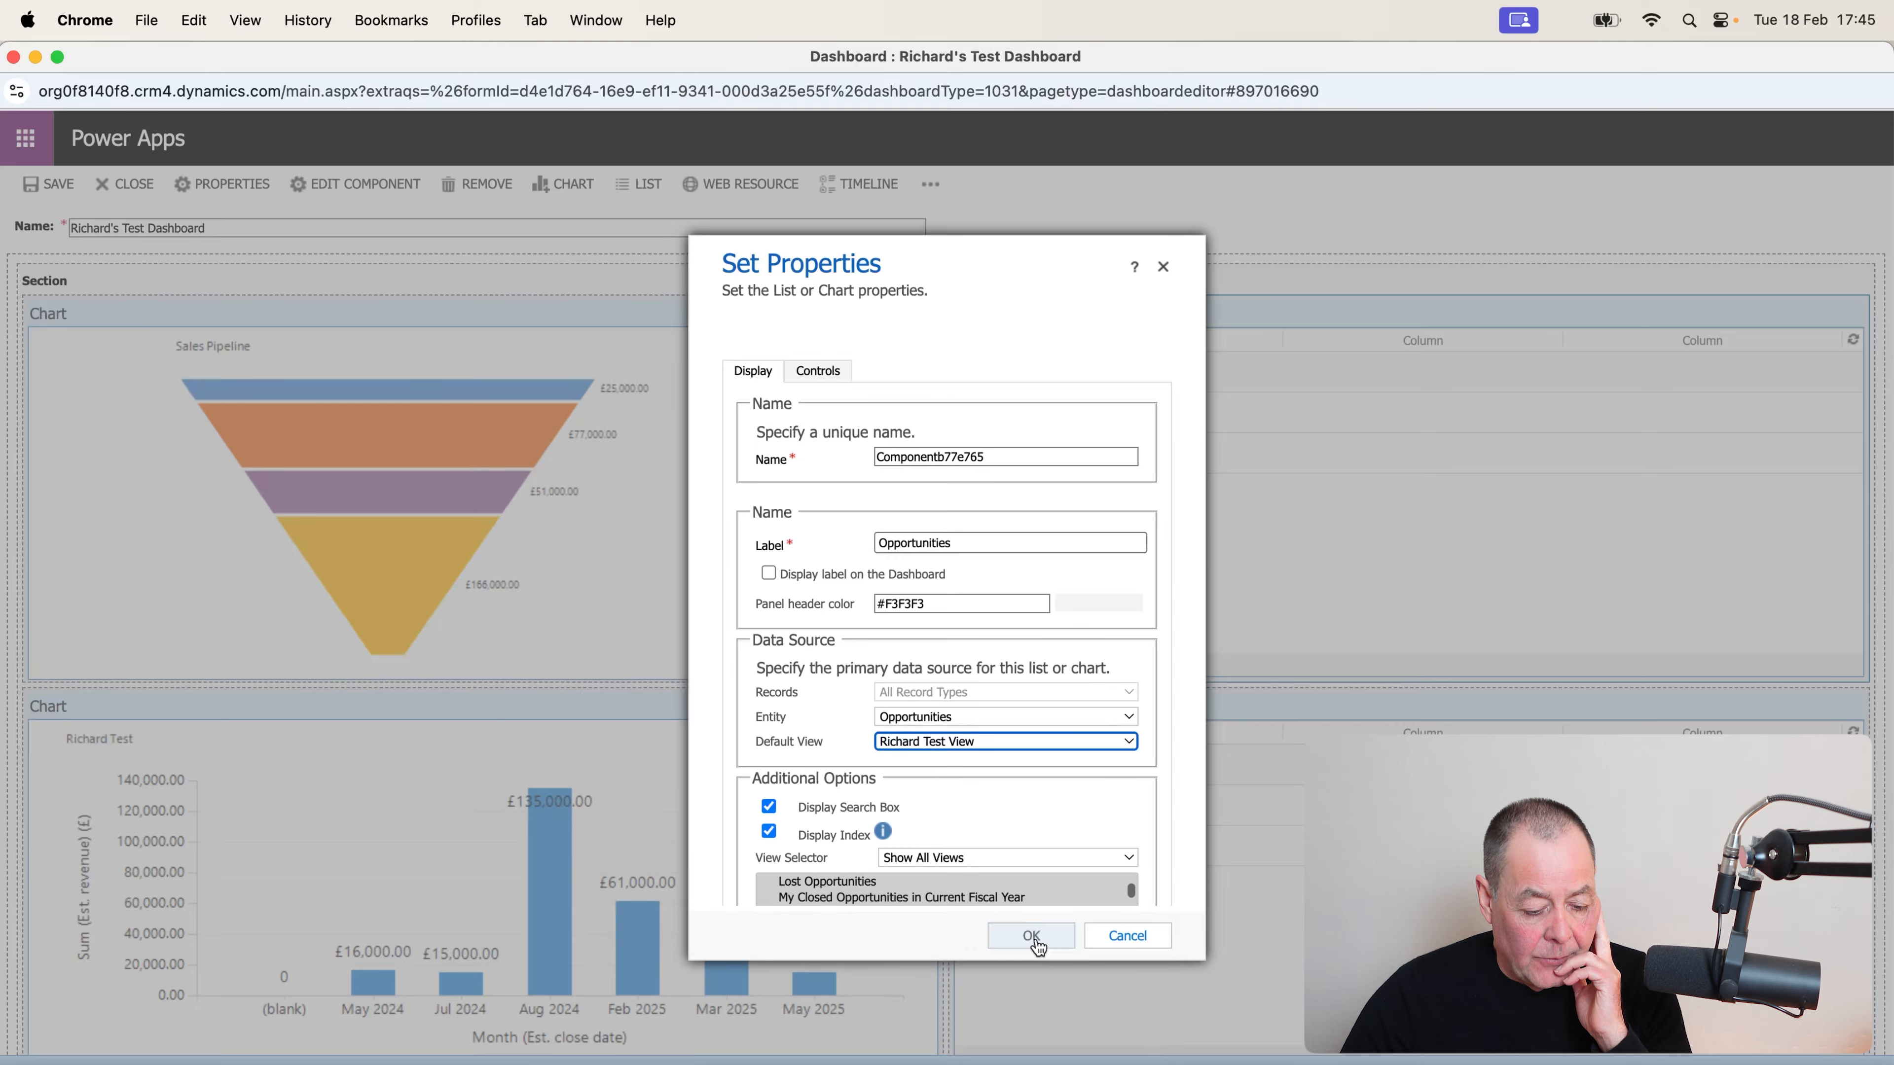
click(1032, 938)
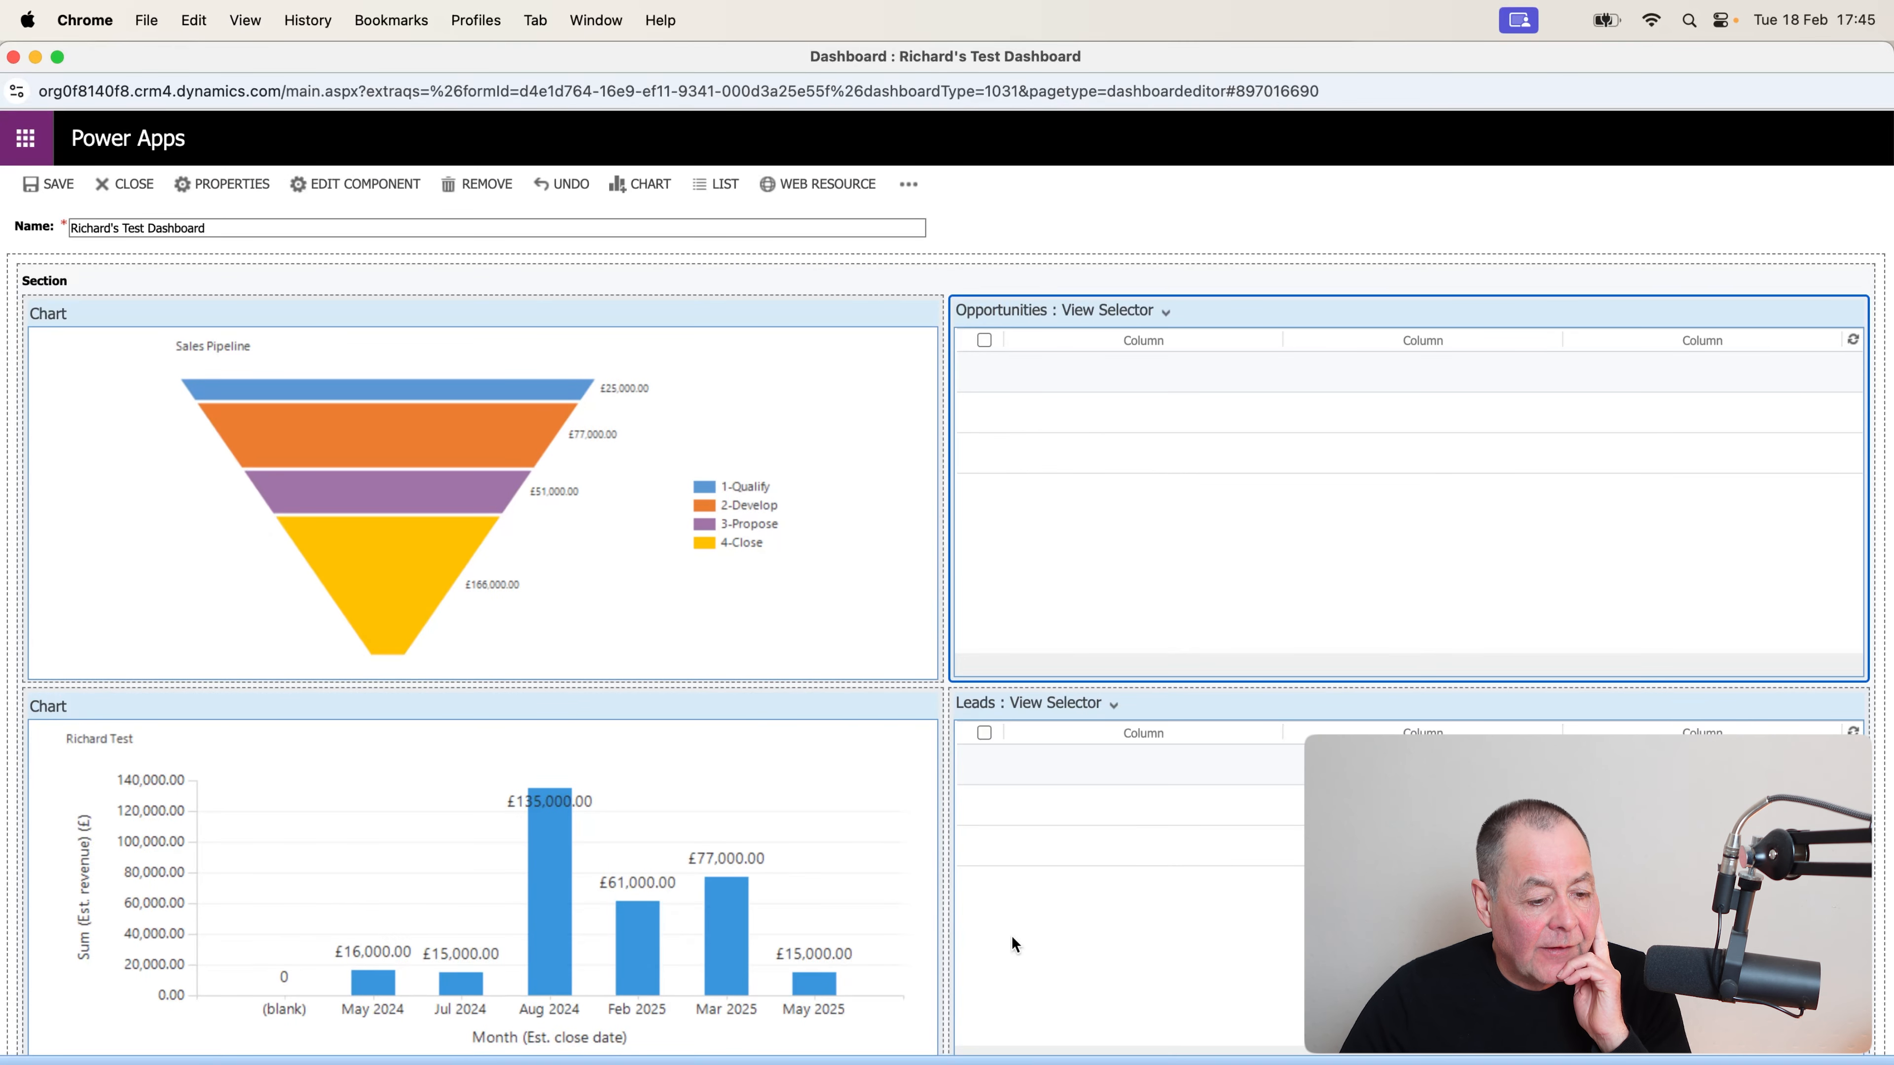
click(60, 182)
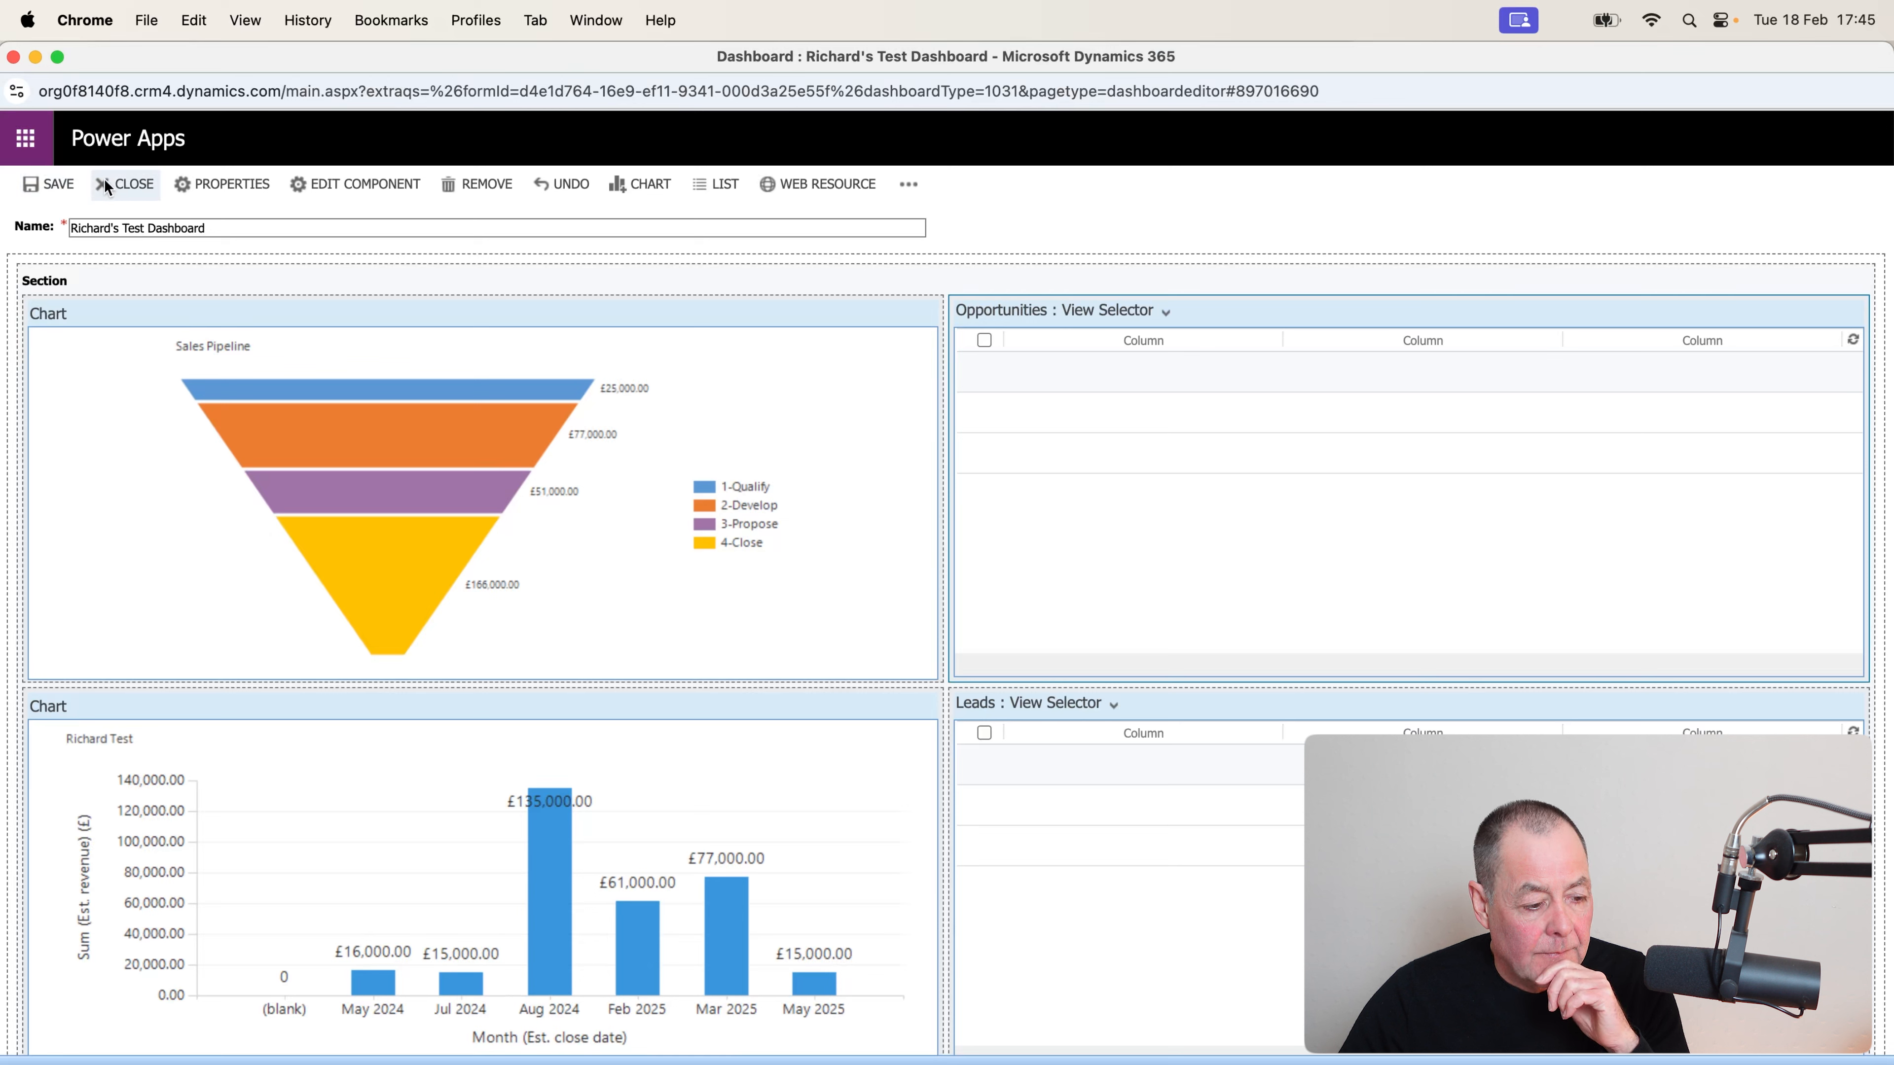
Exit the dashboard editor and refresh Richard's Test Dashboard, leaving 8 opportunity rows.
click(128, 186)
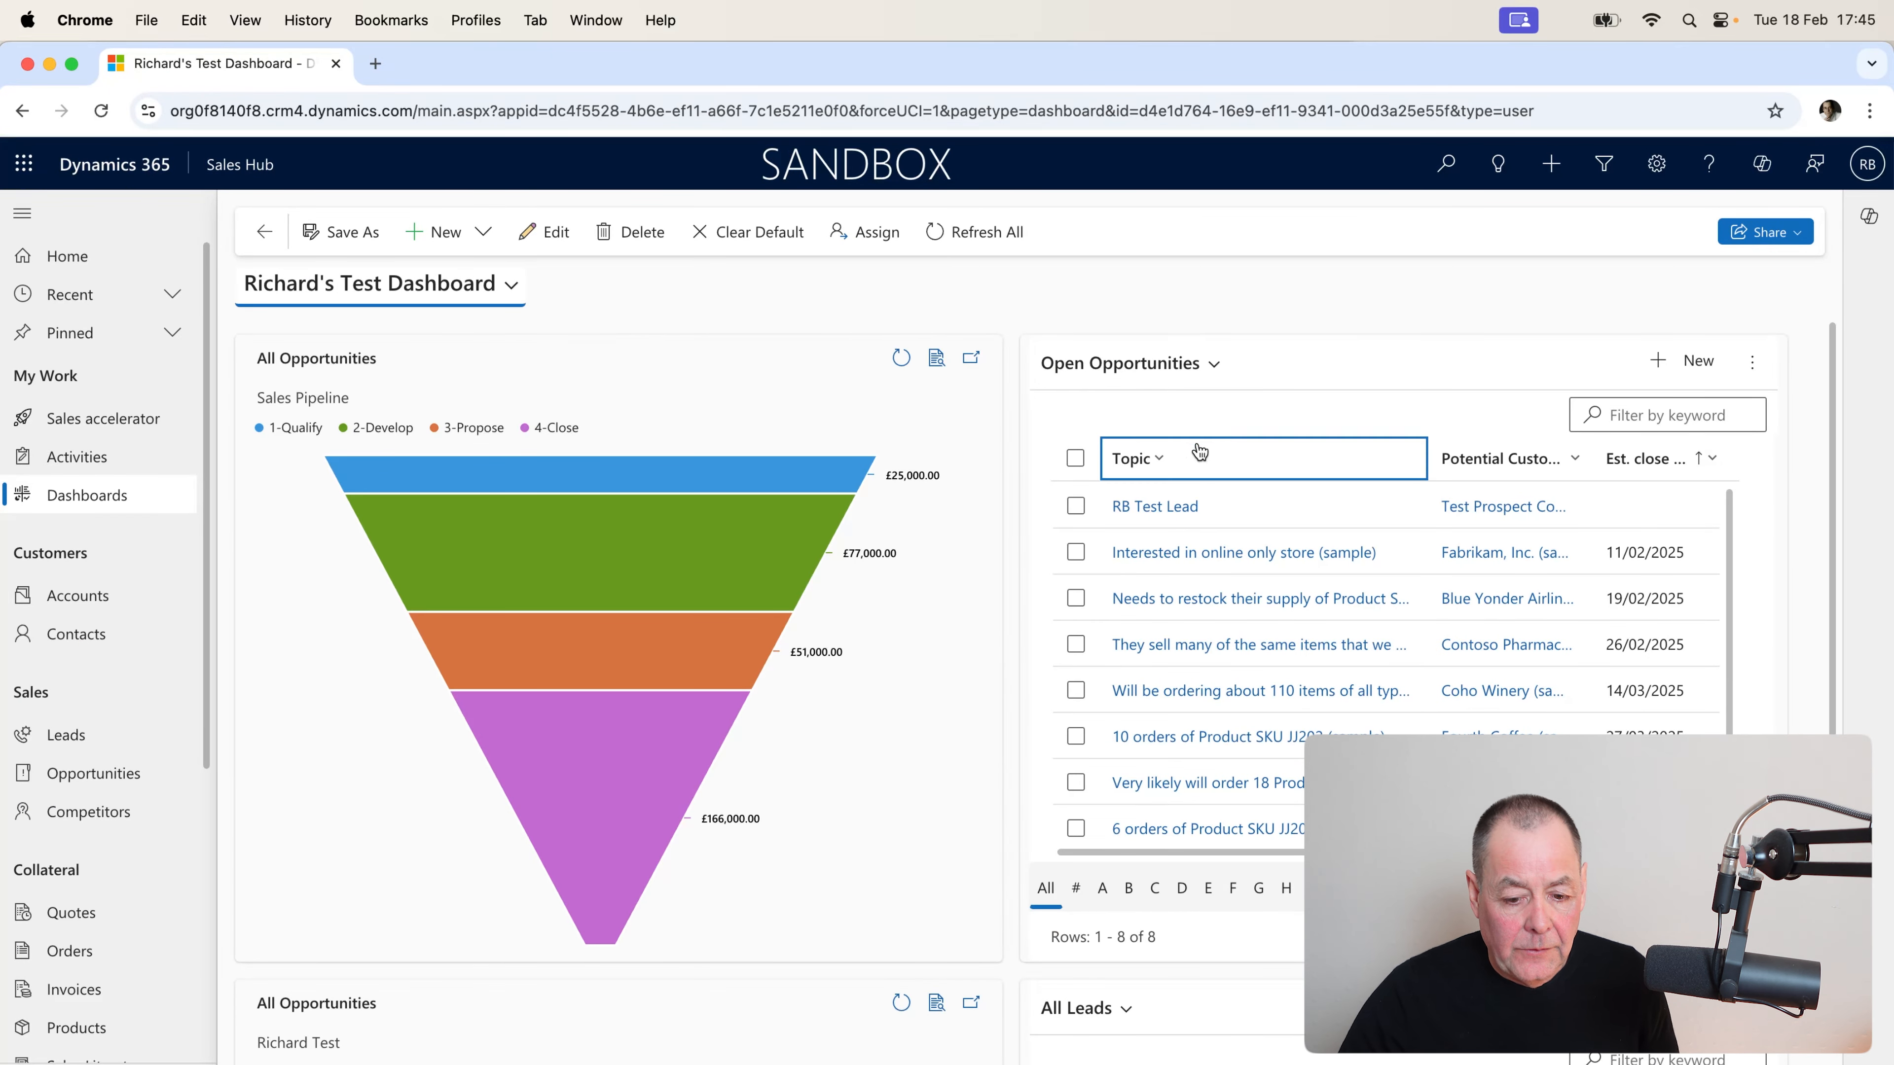
click(102, 112)
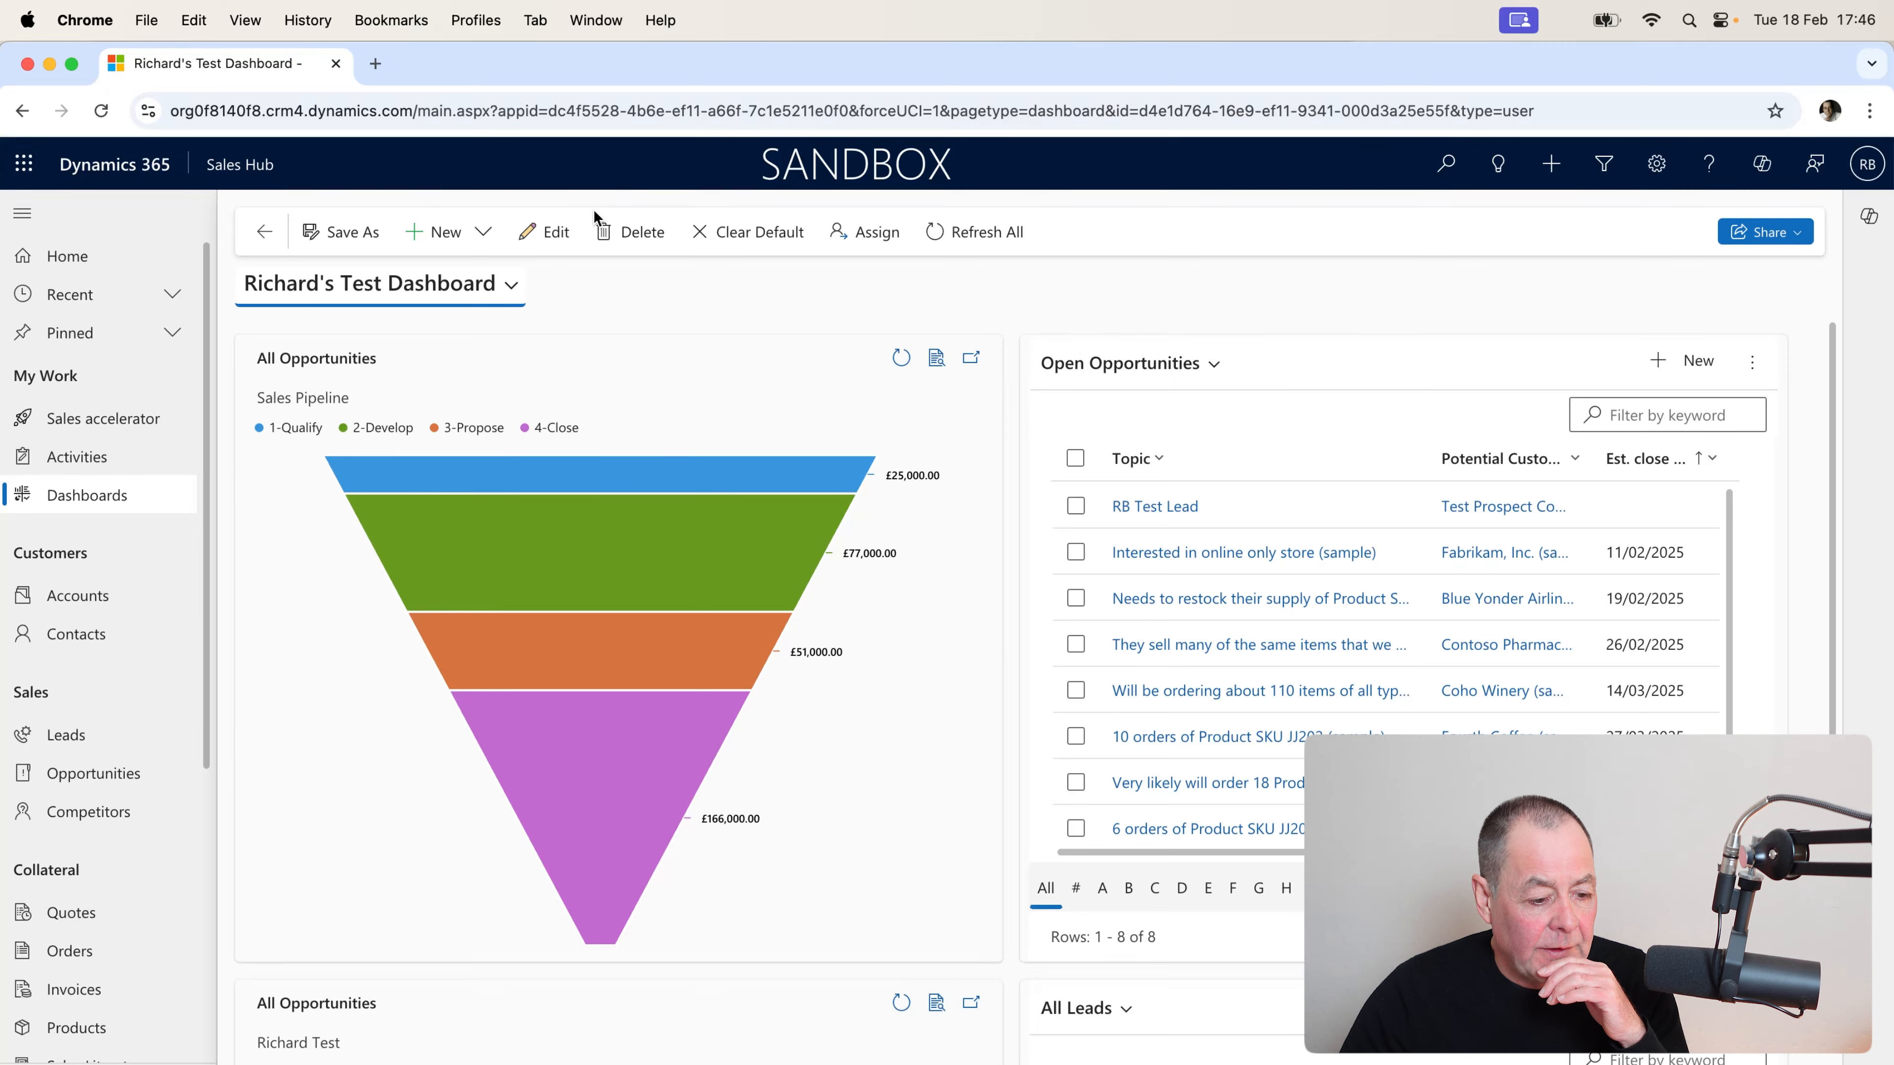
Verify the Opportunities list's default view is Richard Test View, then close the editor.
click(546, 231)
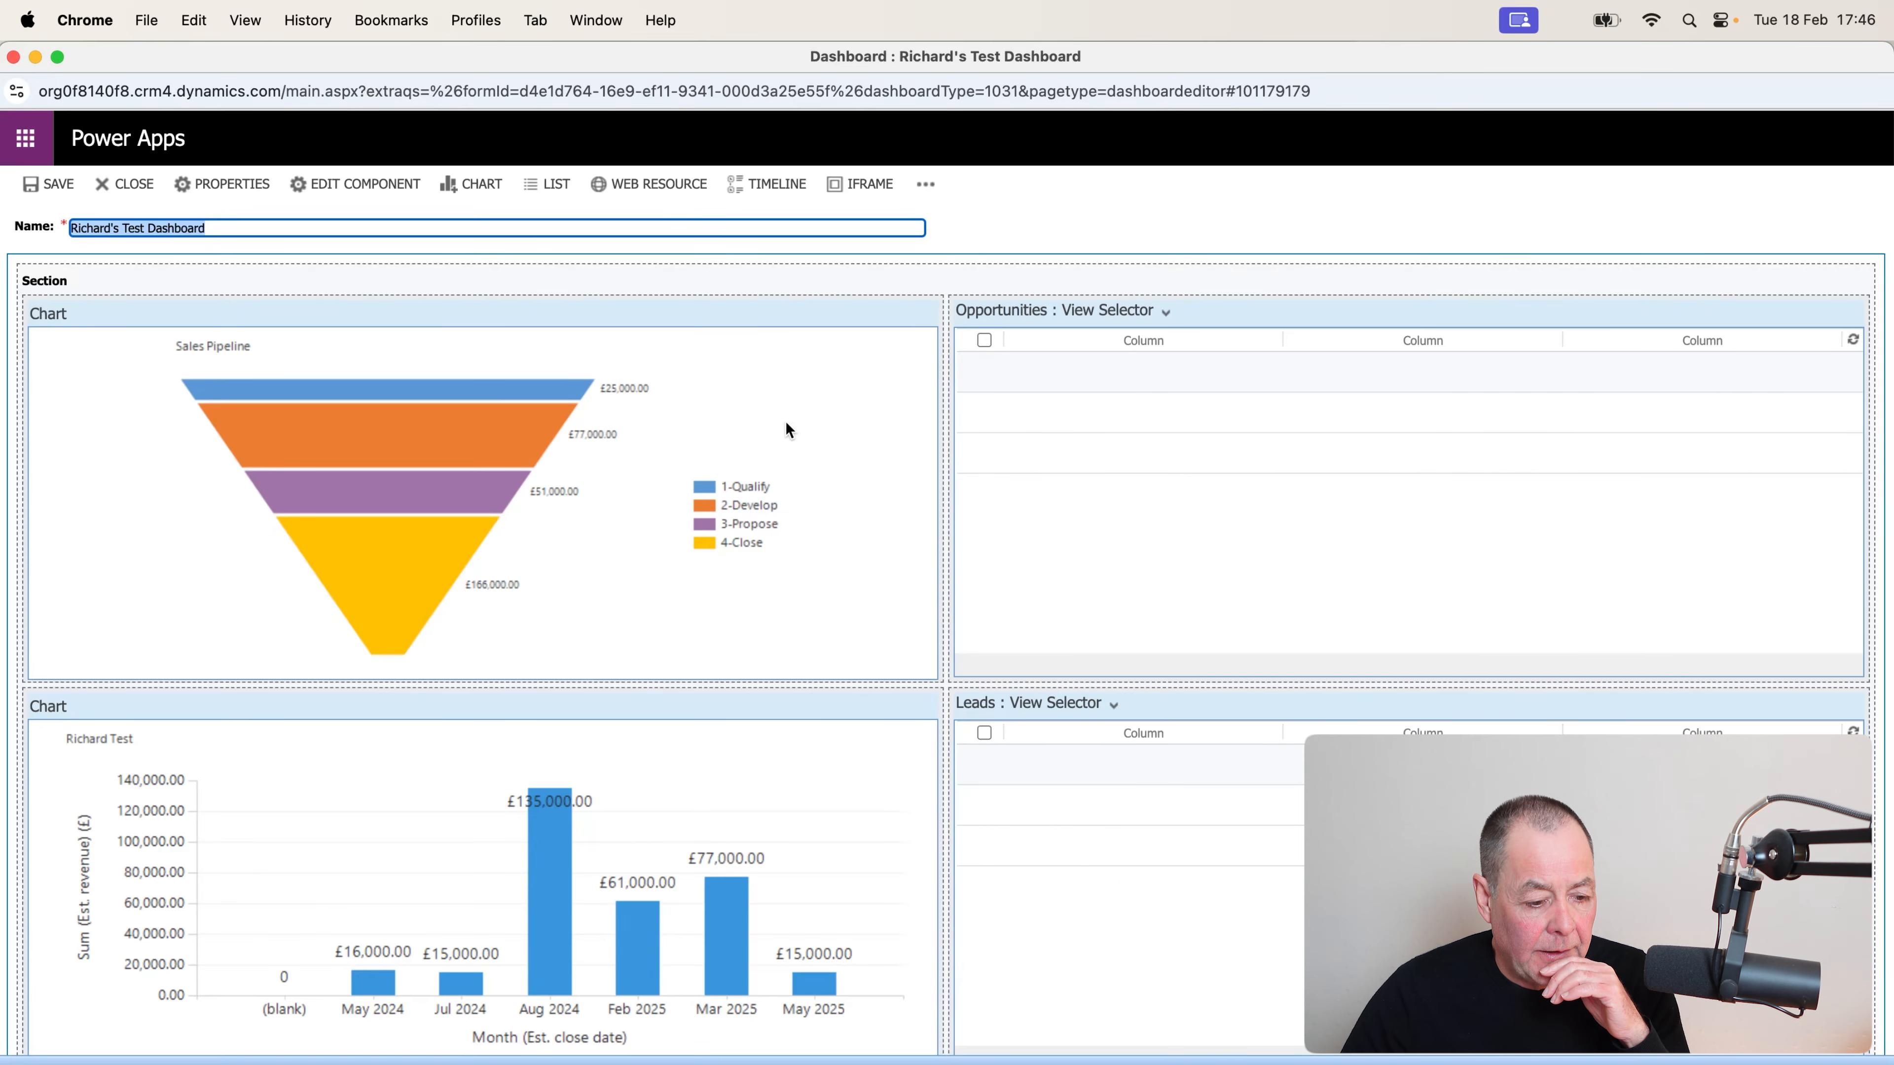
double_click(1248, 518)
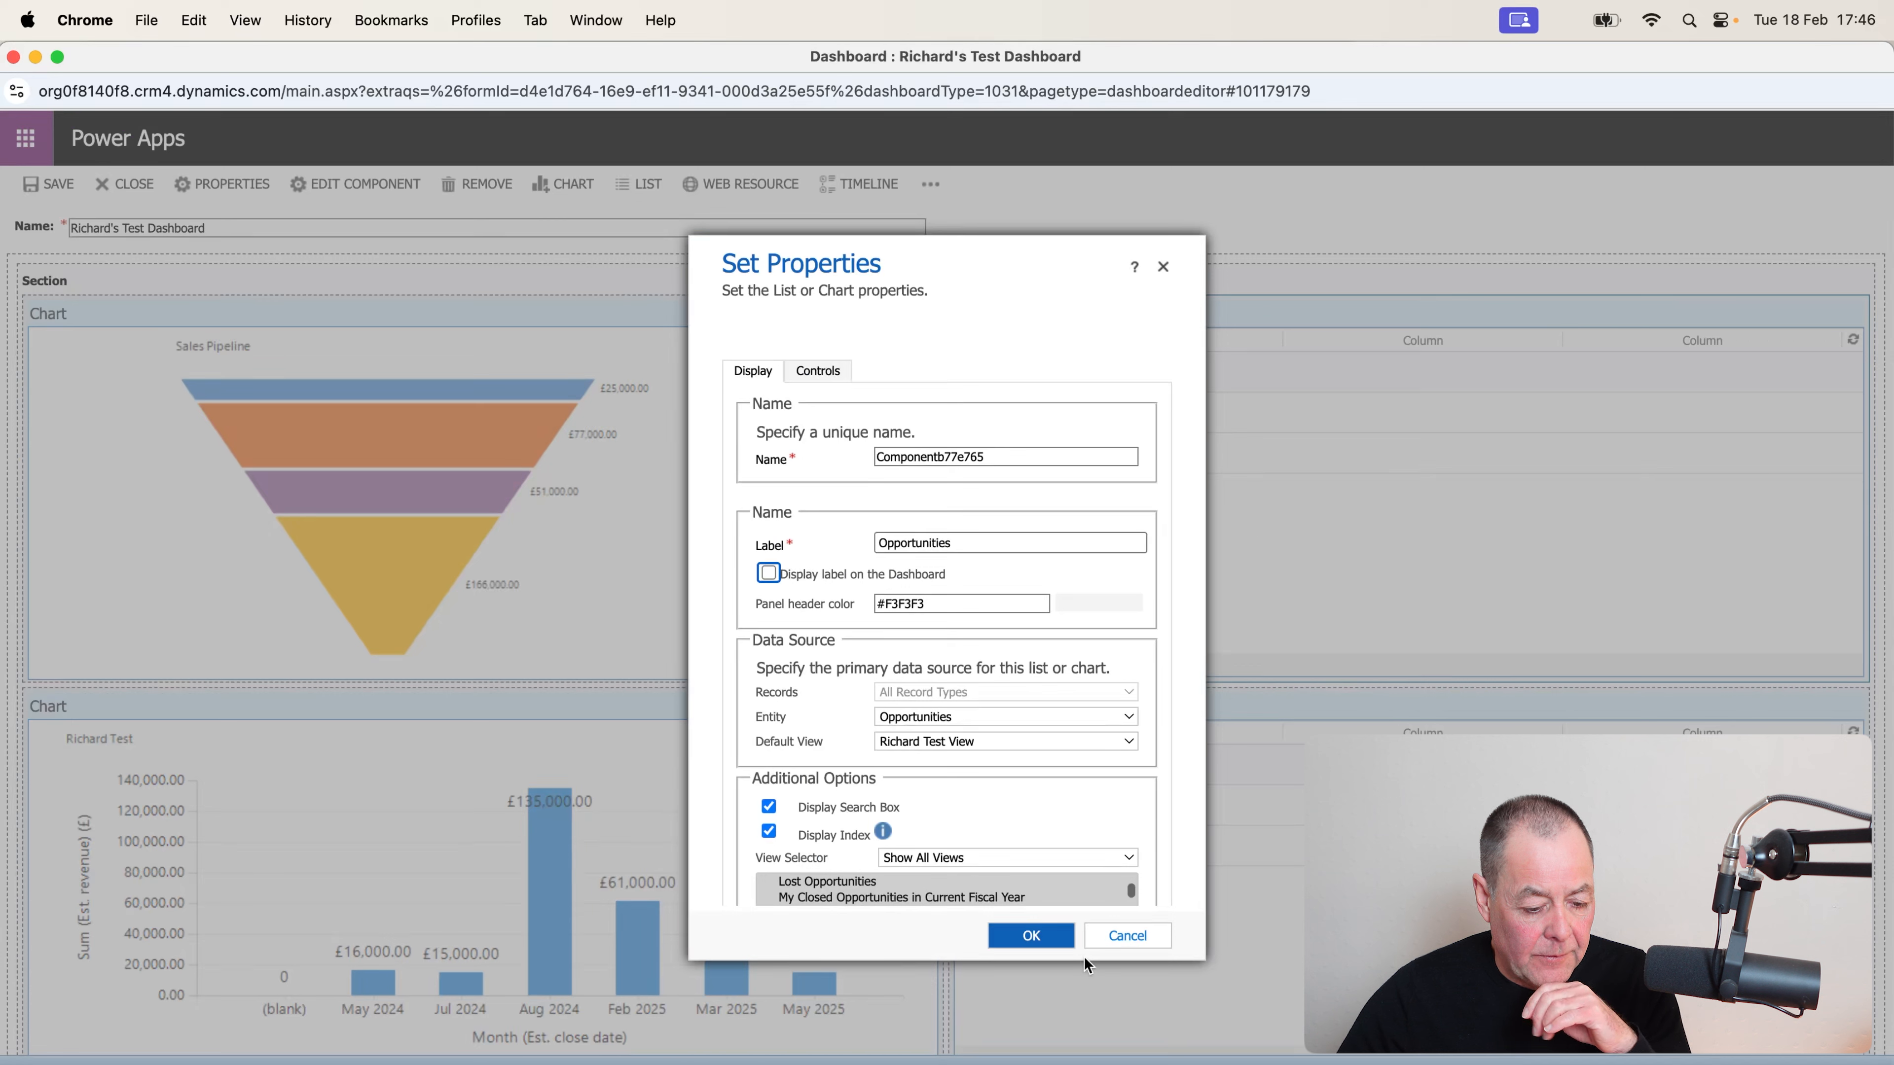
click(1048, 941)
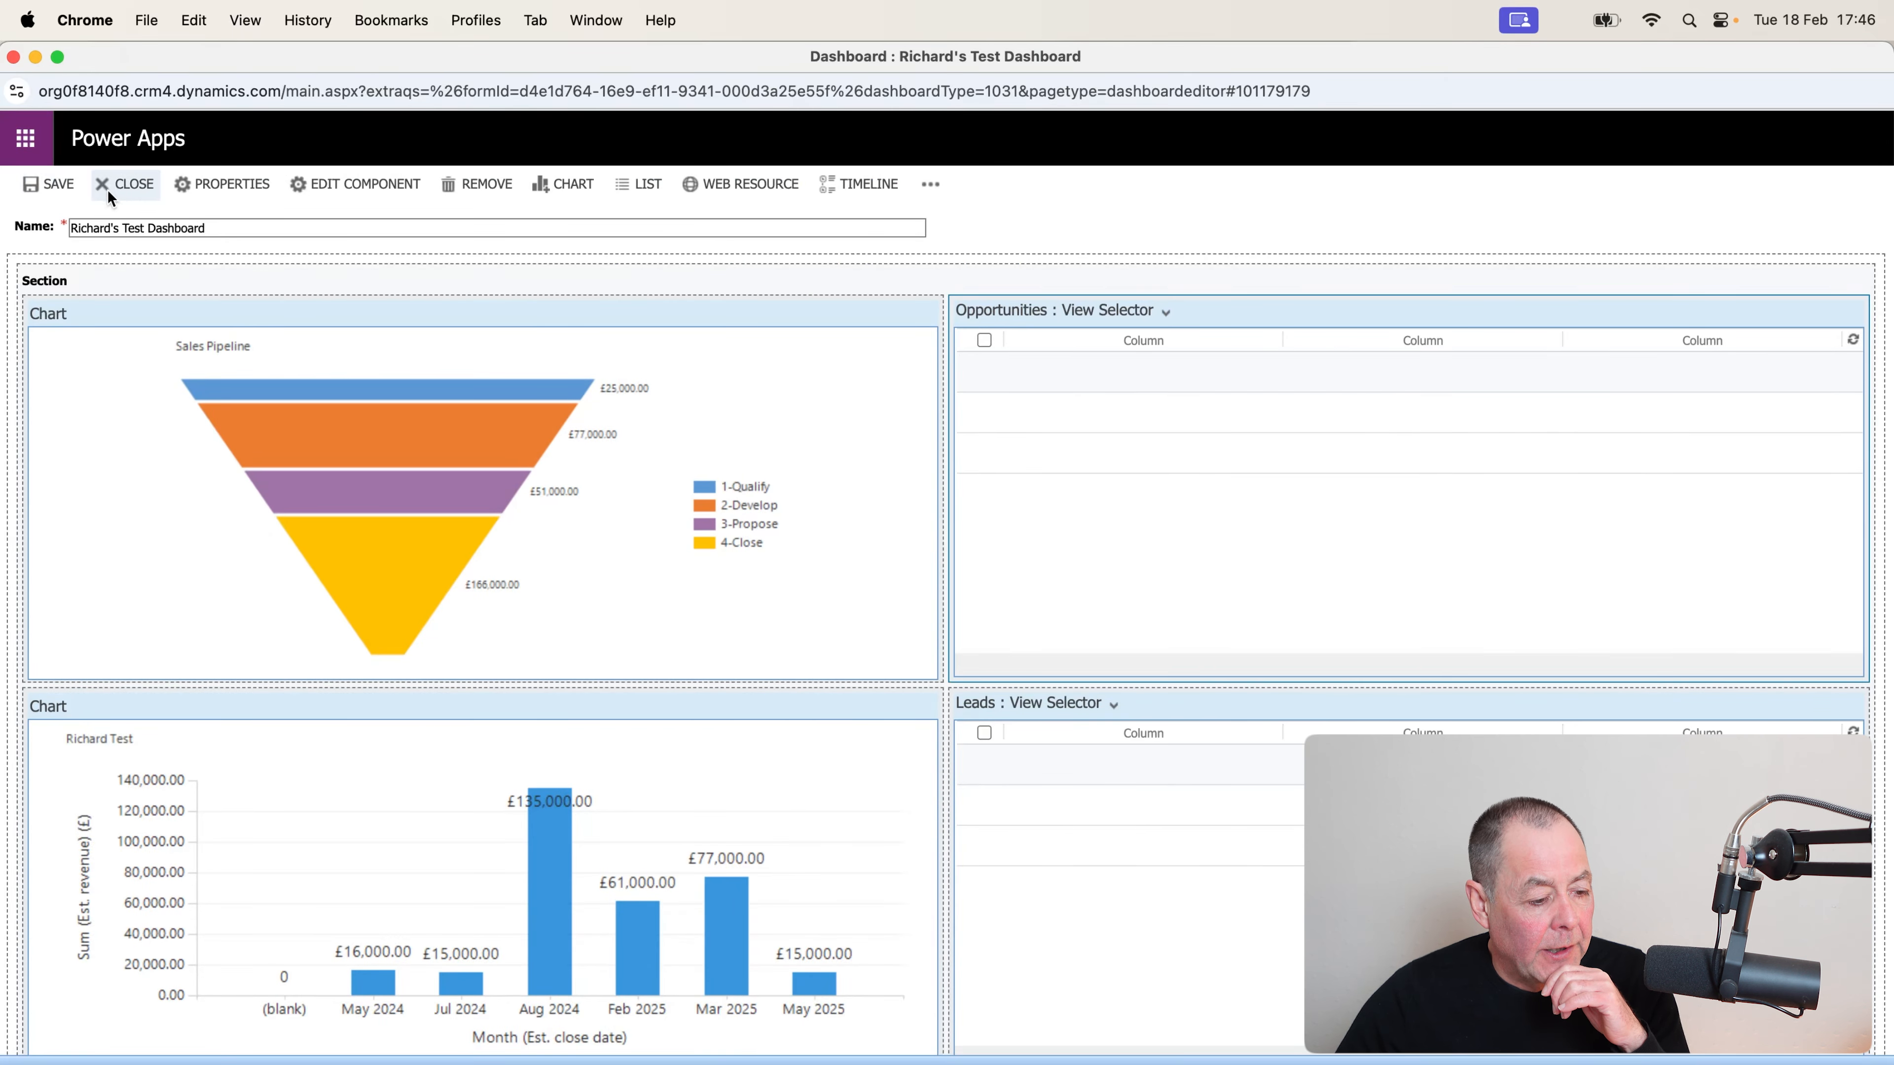
click(123, 184)
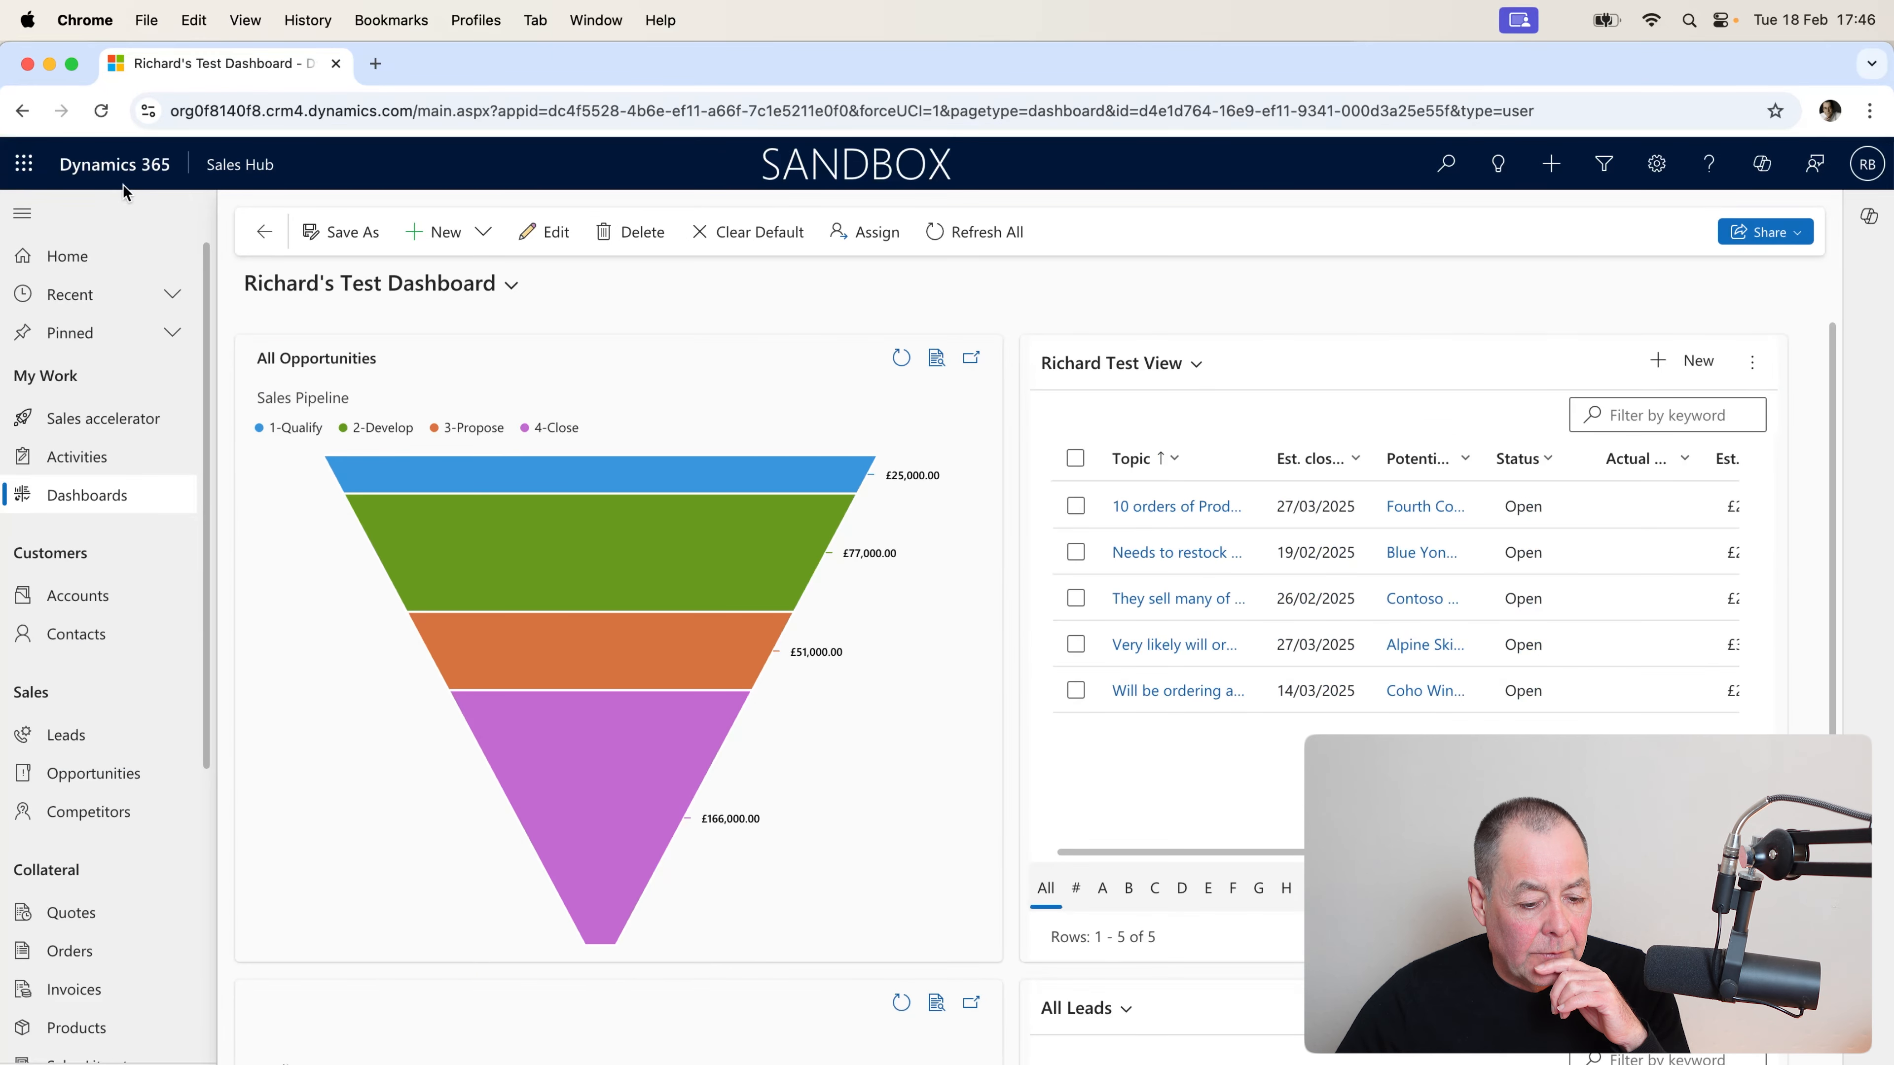